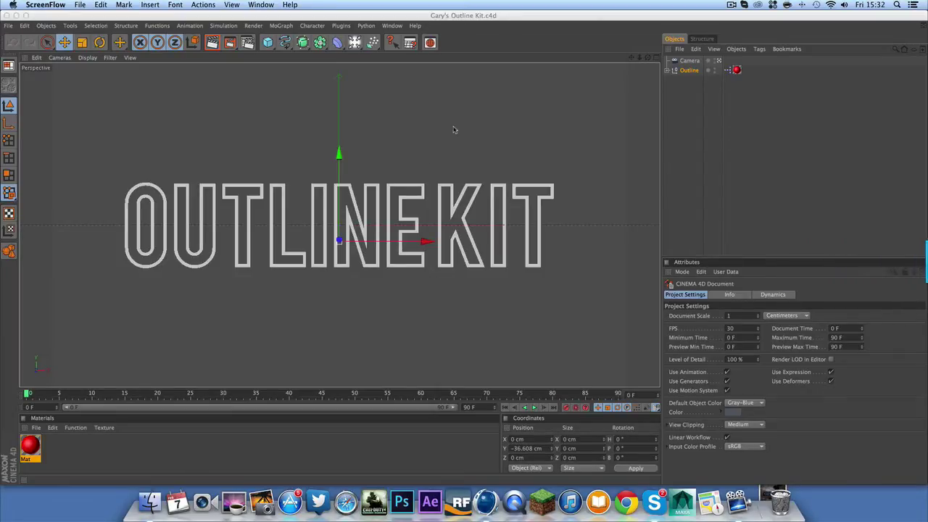
Step: Inspect the Outline rig's hierarchy, expanding it to see the Text spline inside
{"action": "left_click", "coordinate": [691, 110]}
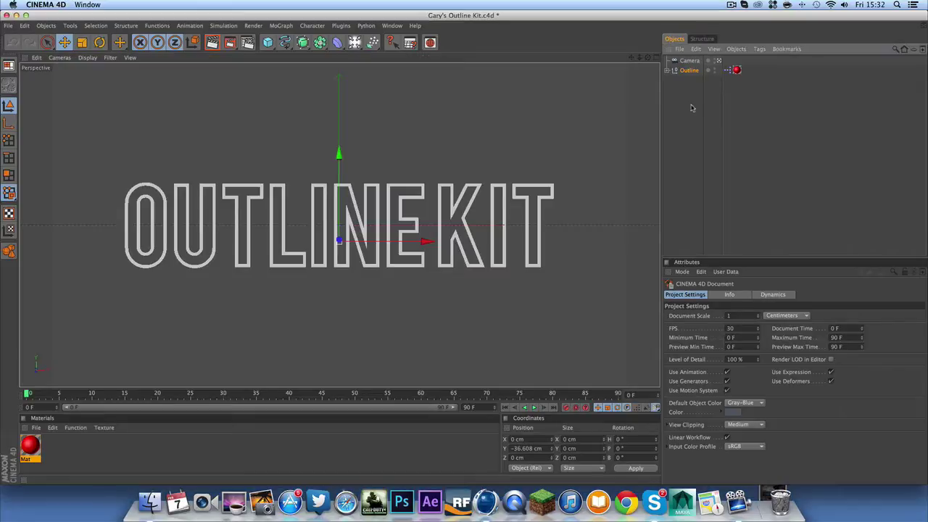
{"action": "left_click", "coordinate": [695, 71]}
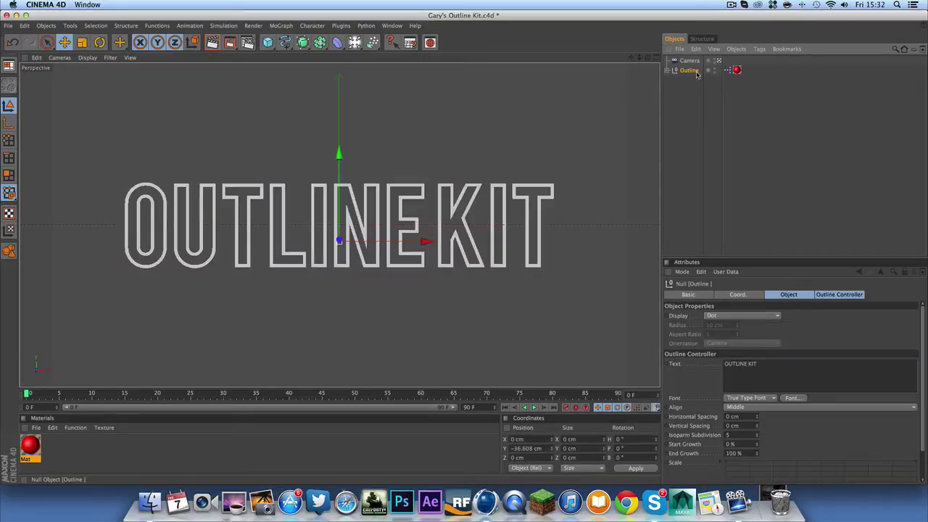
{"action": "left_click", "coordinate": [689, 109]}
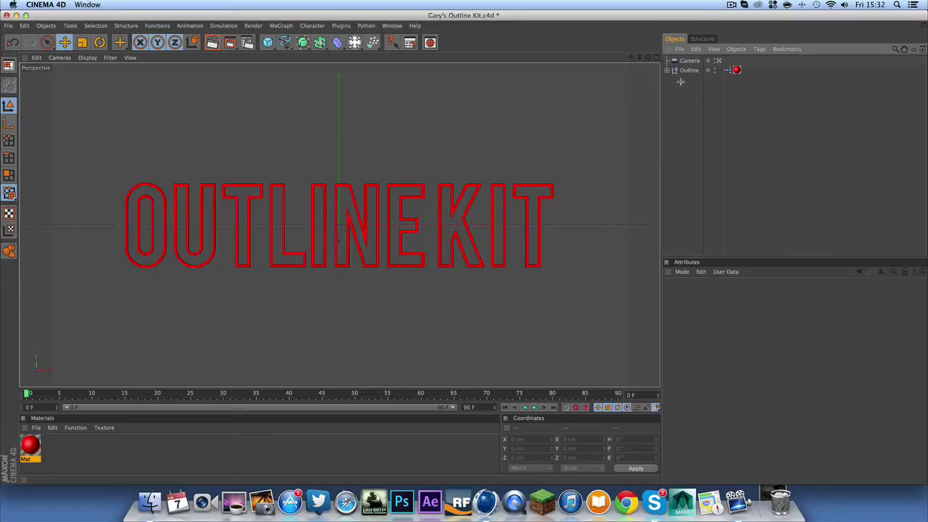
{"action": "left_click", "coordinate": [681, 71]}
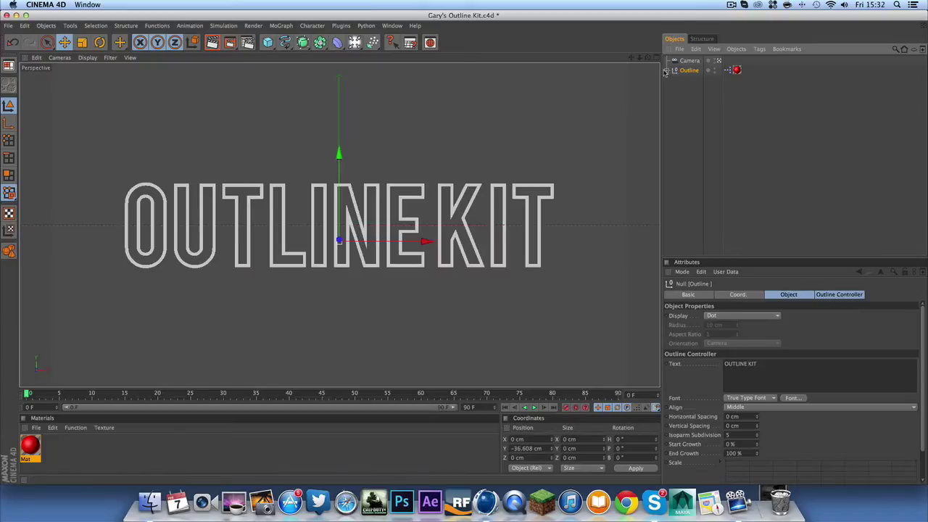
{"action": "left_click", "coordinate": [667, 70]}
{"action": "left_click", "coordinate": [668, 71]}
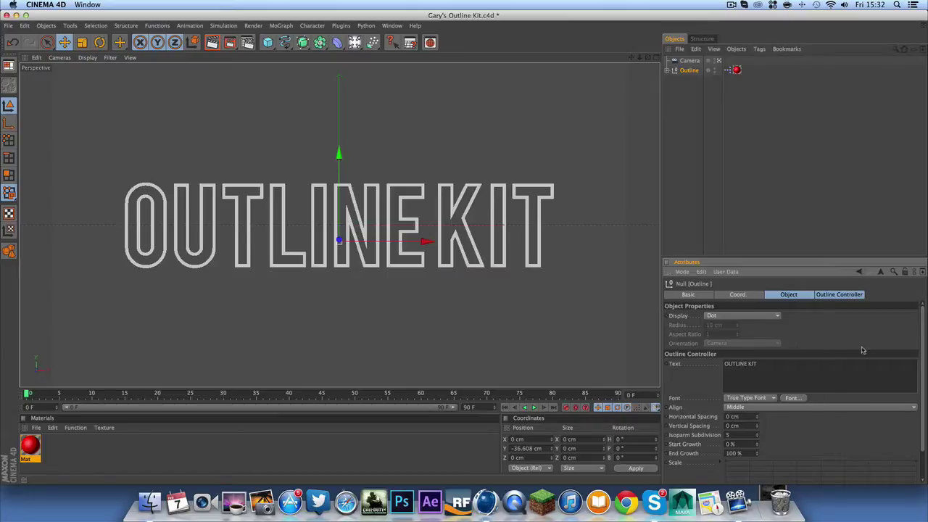
{"action": "scroll", "coordinate": [919, 356], "scroll_direction": "down", "scroll_amount": 2}
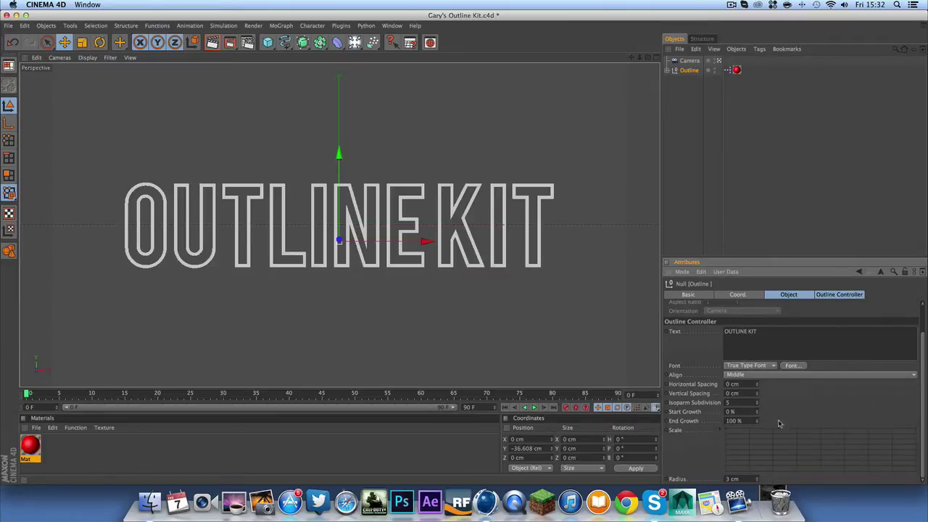
{"action": "left_click", "coordinate": [667, 70]}
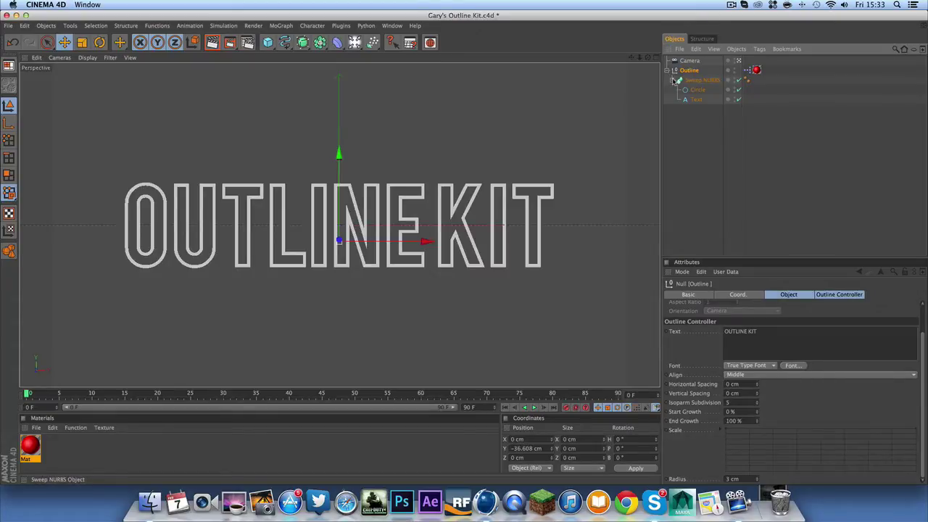
{"action": "left_click", "coordinate": [684, 101]}
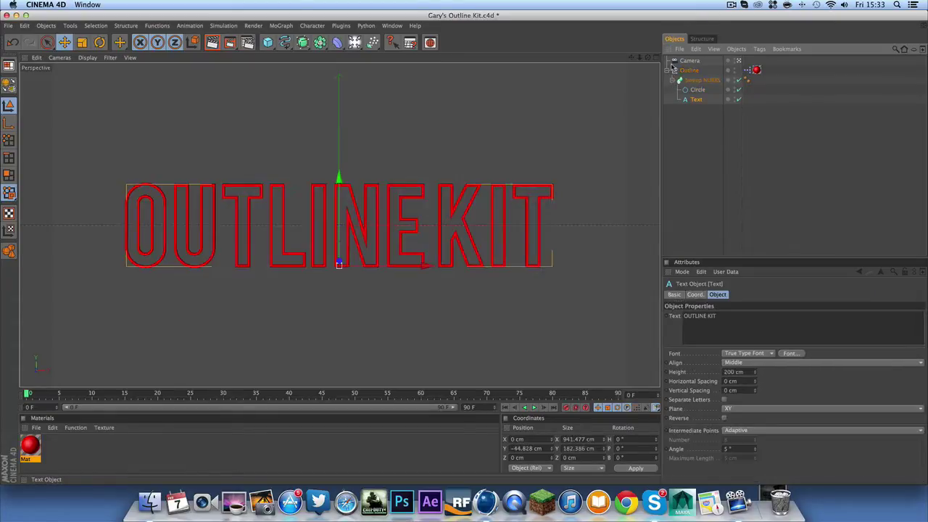
{"action": "left_click", "coordinate": [669, 74]}
{"action": "left_click", "coordinate": [667, 70]}
{"action": "left_click", "coordinate": [683, 71]}
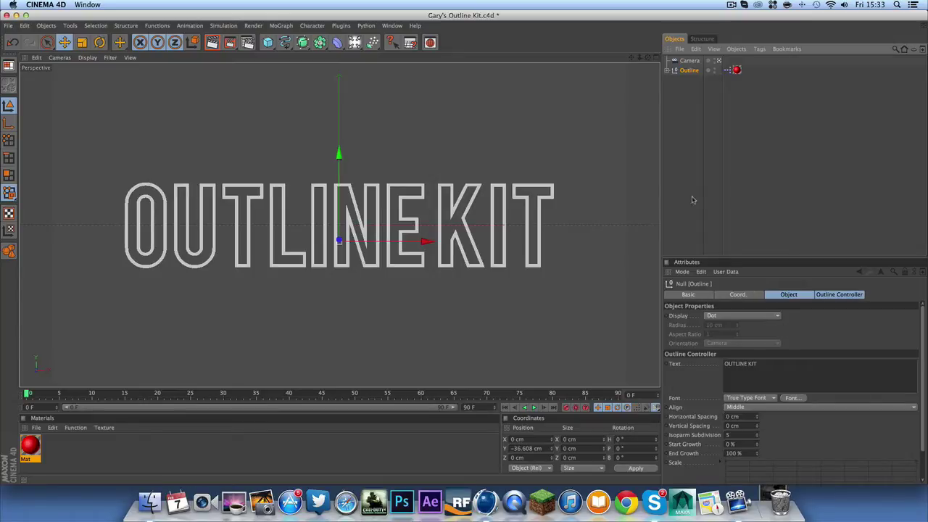
Step: Delete the Outline rig from the scene
{"action": "left_click", "coordinate": [689, 167]}
{"action": "left_click", "coordinate": [687, 71]}
{"action": "left_click", "coordinate": [689, 132]}
{"action": "left_click", "coordinate": [683, 70]}
{"action": "key", "text": "Delete"}
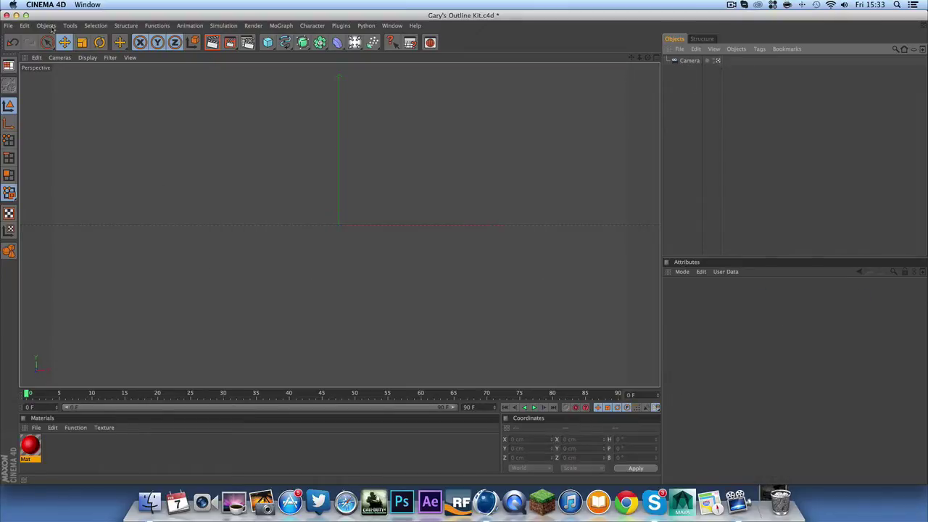
Step: Add a Text spline reading 'OUTLINE KIT'
{"action": "left_click", "coordinate": [29, 26]}
{"action": "mouse_move", "coordinate": [45, 26]}
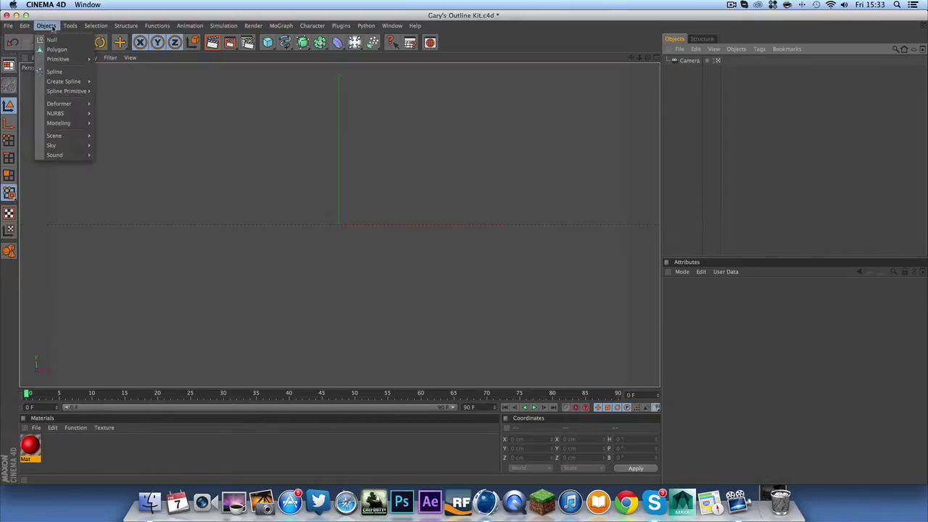
{"action": "mouse_move", "coordinate": [281, 26]}
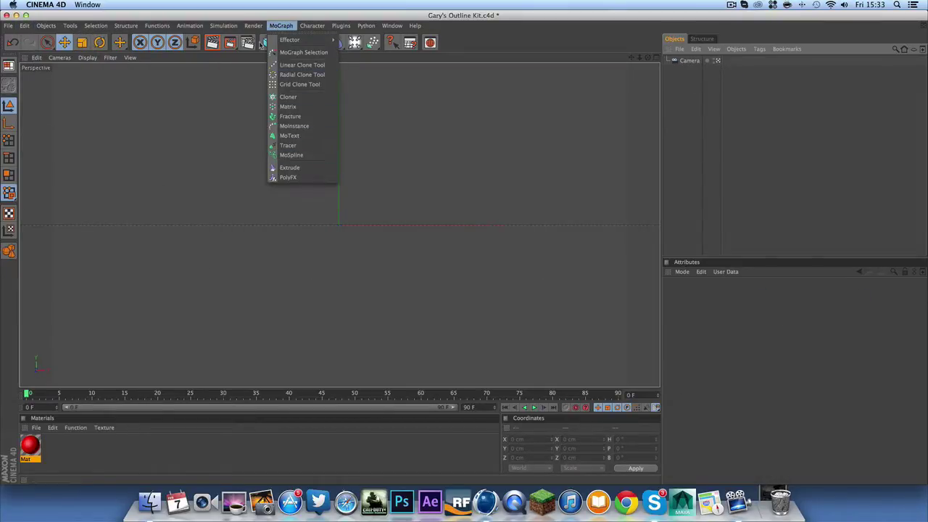
{"action": "left_click", "coordinate": [261, 42]}
{"action": "left_click", "coordinate": [284, 42]}
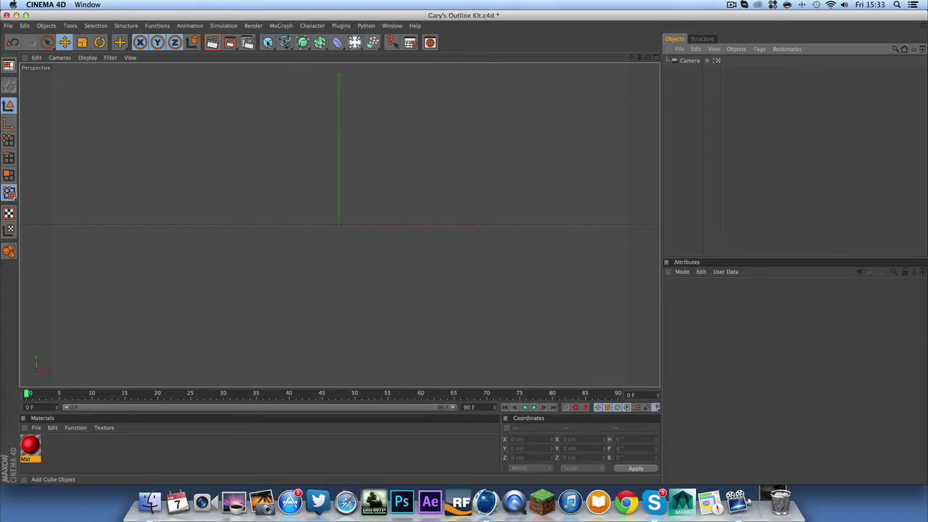
{"action": "left_click", "coordinate": [267, 42]}
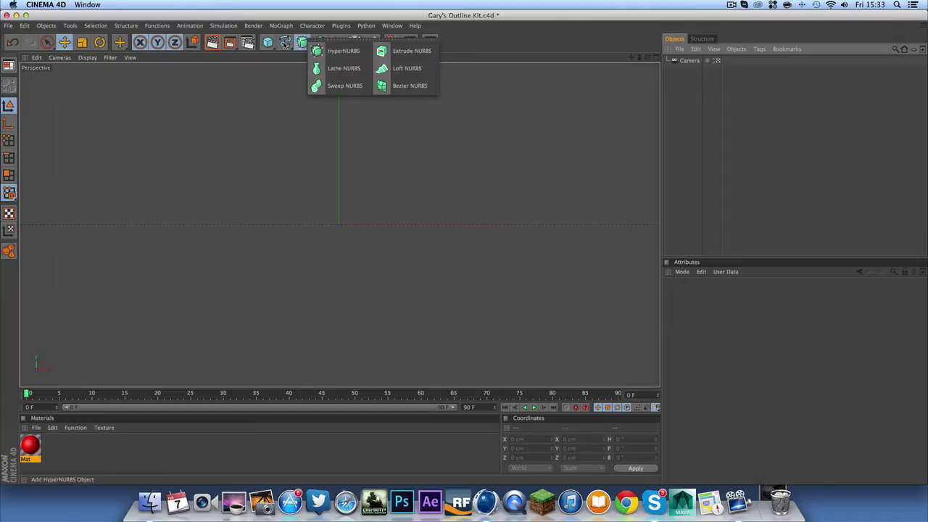
{"action": "left_click", "coordinate": [284, 42]}
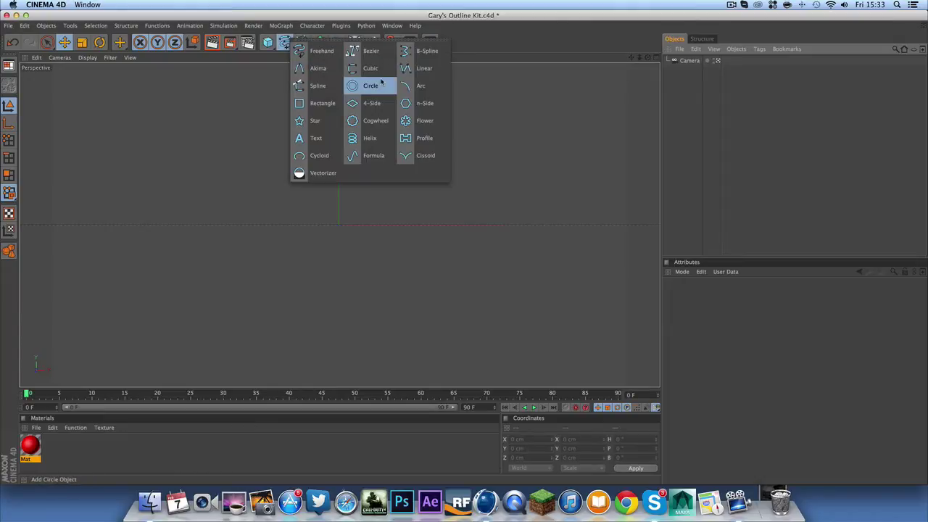
{"action": "left_click", "coordinate": [331, 137]}
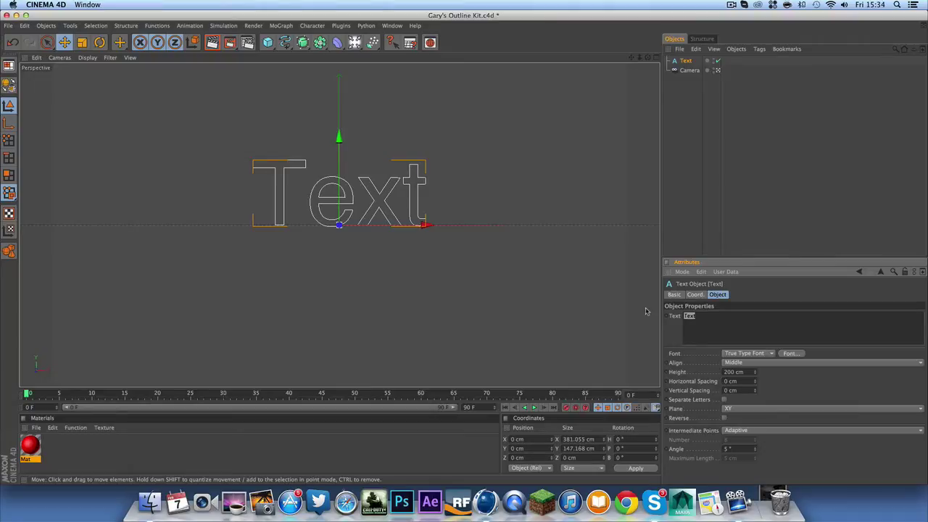
{"action": "type", "text": "OUTLINE KIT"}
{"action": "left_click", "coordinate": [834, 118]}
Step: Select the Text spline and bring up the NURBS generator palette
{"action": "left_click", "coordinate": [681, 63]}
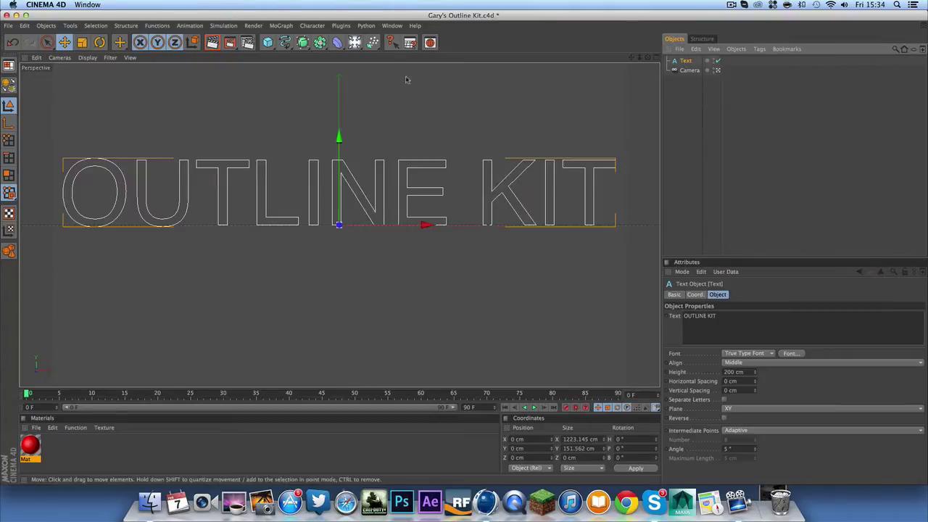
{"action": "left_click", "coordinate": [285, 42]}
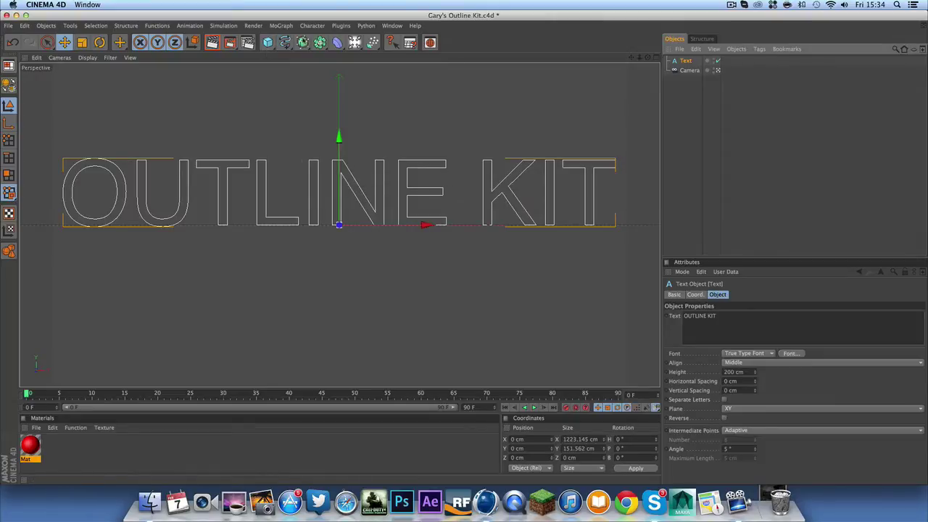
{"action": "left_click", "coordinate": [319, 43]}
{"action": "left_click", "coordinate": [303, 42]}
Step: Put the Text spline and a 5 cm Circle profile inside the Sweep NURBS, then try applying the Mat material
{"action": "left_click", "coordinate": [348, 86]}
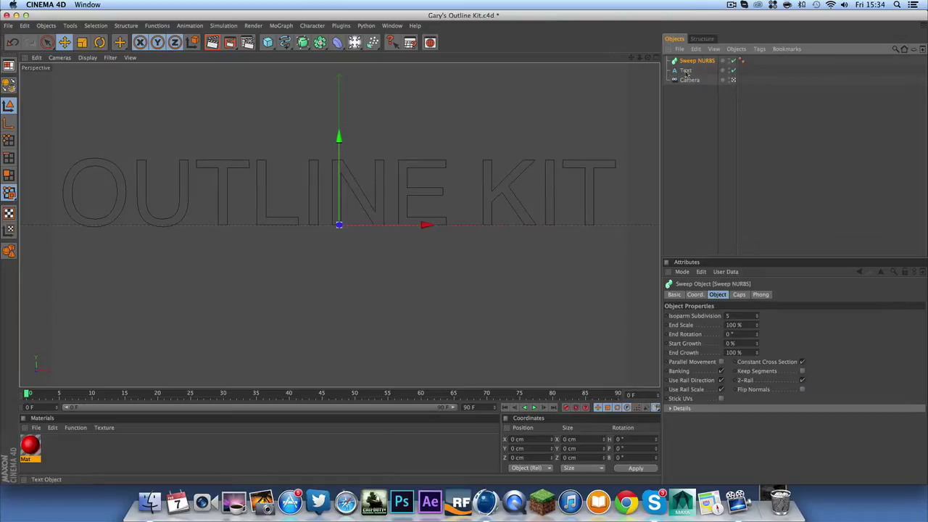
{"action": "left_click_drag", "start_coordinate": [686, 71], "coordinate": [689, 63]}
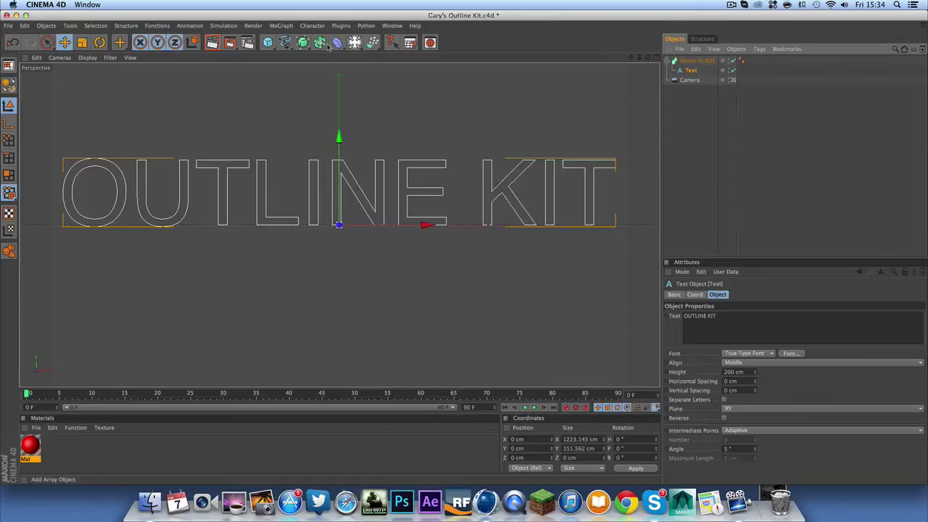
{"action": "left_click", "coordinate": [285, 42]}
{"action": "left_click", "coordinate": [389, 88]}
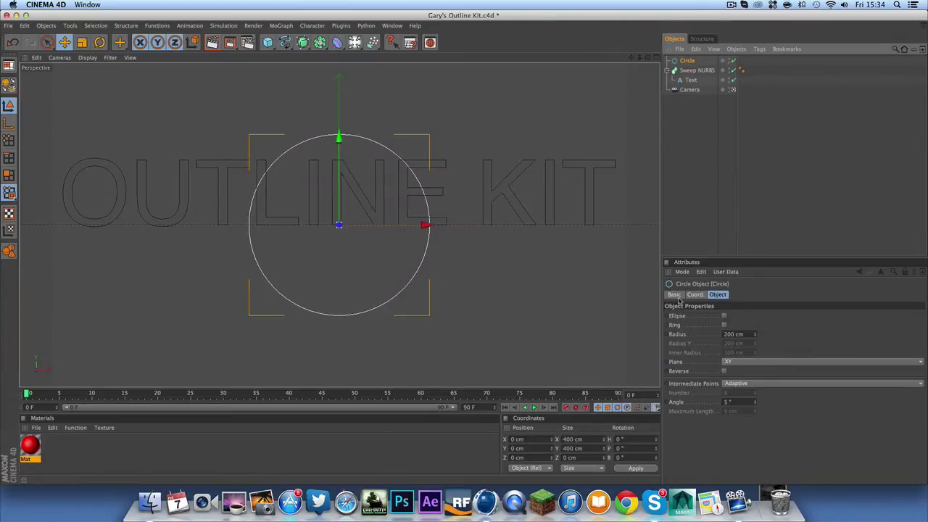
{"action": "left_click", "coordinate": [734, 334]}
{"action": "type", "text": "5"}
{"action": "key", "text": "Return"}
{"action": "left_click_drag", "start_coordinate": [681, 63], "coordinate": [694, 71]}
{"action": "left_click", "coordinate": [704, 145]}
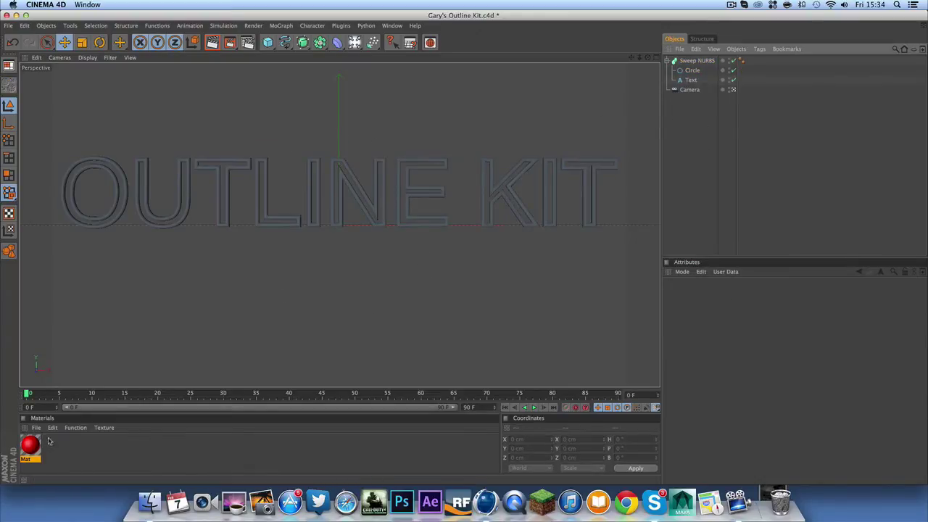
{"action": "mouse_move", "coordinate": [36, 443]}
{"action": "left_mouse_down"}
{"action": "mouse_move", "coordinate": [553, 191]}
{"action": "mouse_move", "coordinate": [653, 50]}
{"action": "mouse_move", "coordinate": [327, 328]}
{"action": "mouse_move", "coordinate": [36, 456]}
{"action": "left_mouse_up"}
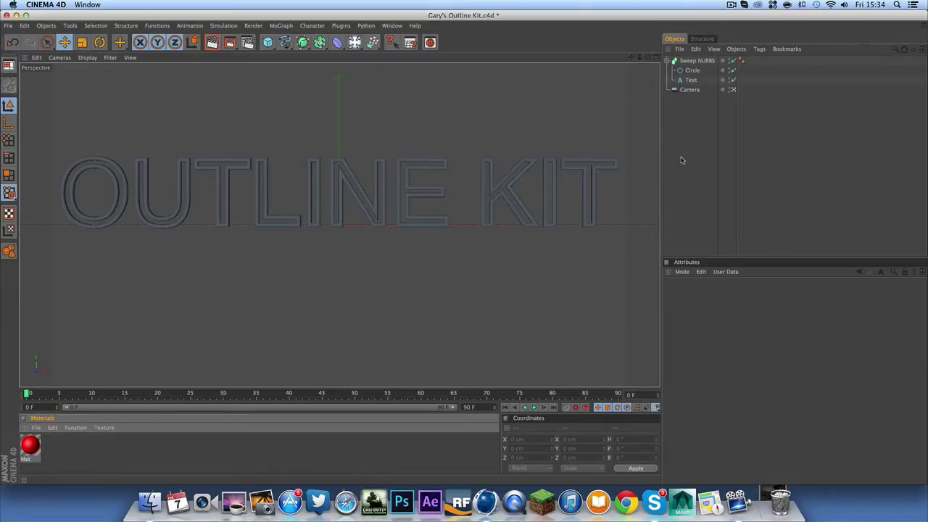
Step: Group the Sweep NURBS under a new Null object
{"action": "left_click", "coordinate": [666, 61]}
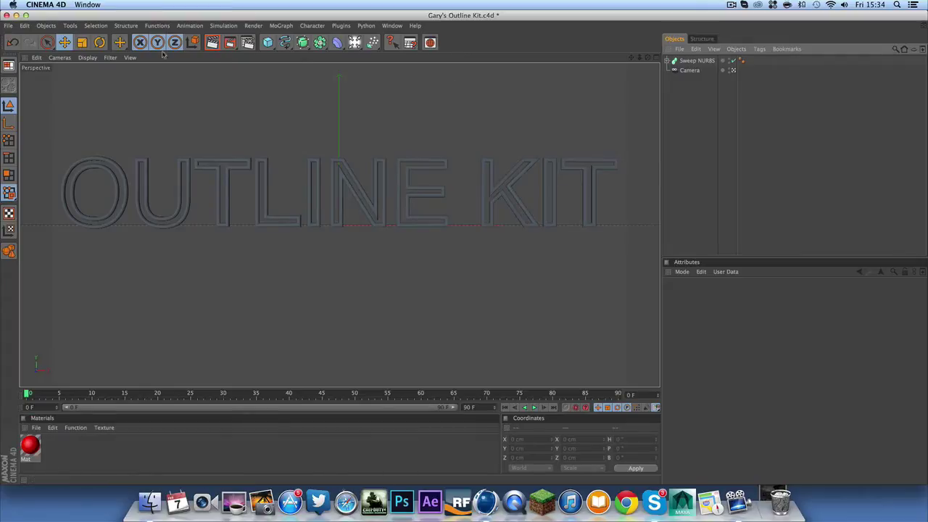
{"action": "left_click", "coordinate": [45, 25]}
{"action": "left_click", "coordinate": [52, 37]}
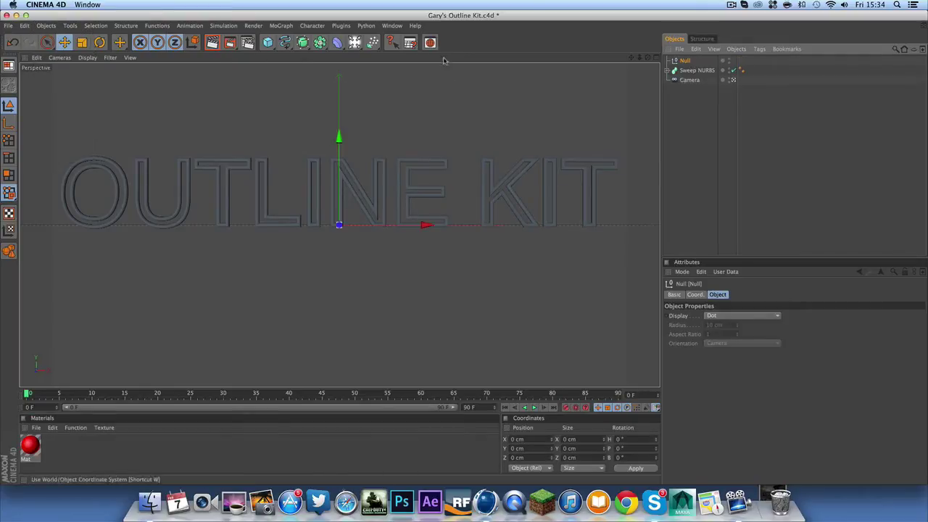
{"action": "left_click_drag", "start_coordinate": [695, 70], "coordinate": [684, 63]}
{"action": "left_click", "coordinate": [667, 61]}
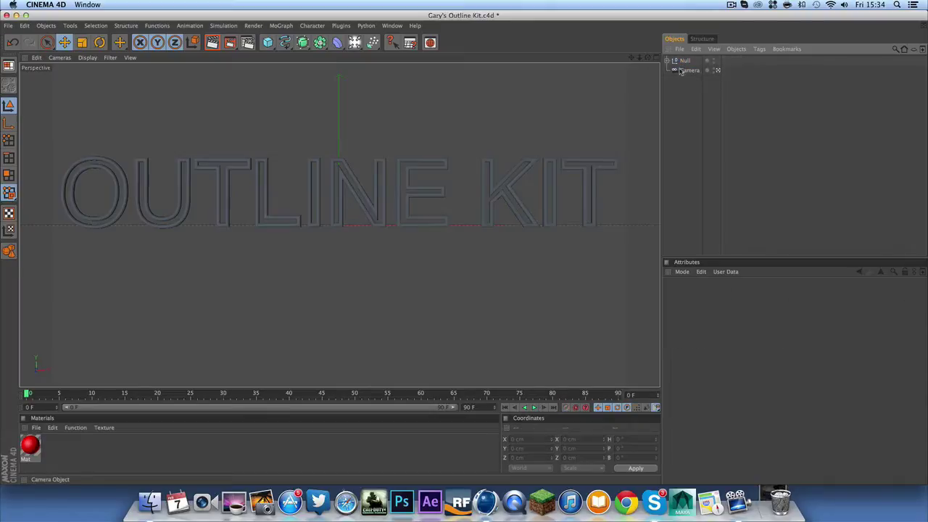
{"action": "left_click", "coordinate": [683, 61]}
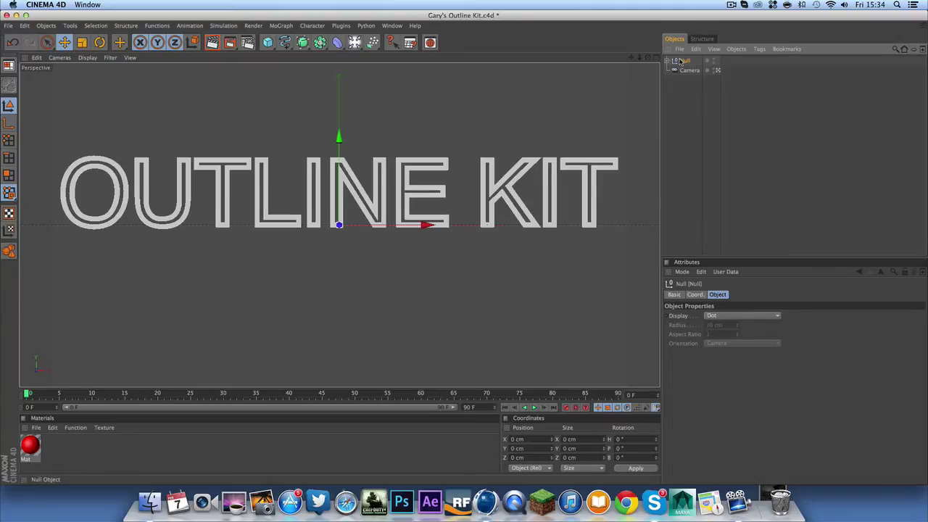
{"action": "left_click", "coordinate": [667, 61]}
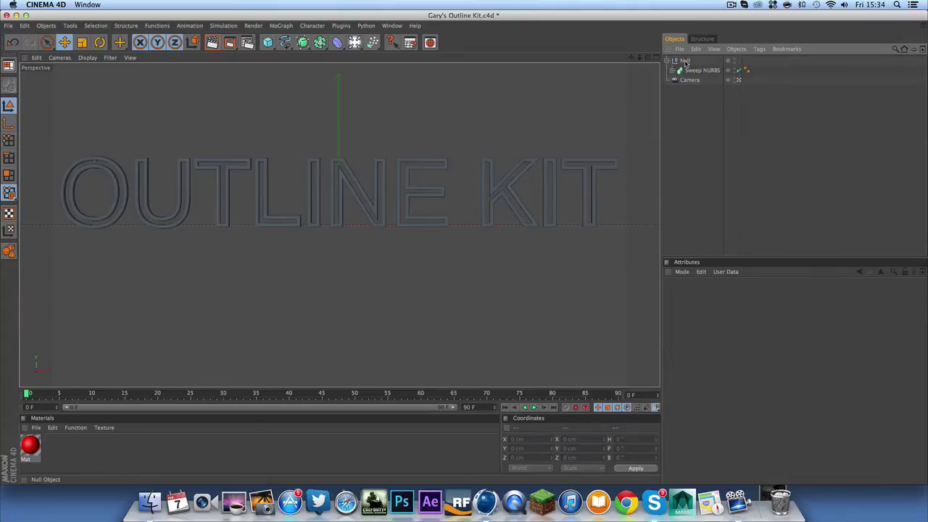
{"action": "left_click", "coordinate": [693, 70]}
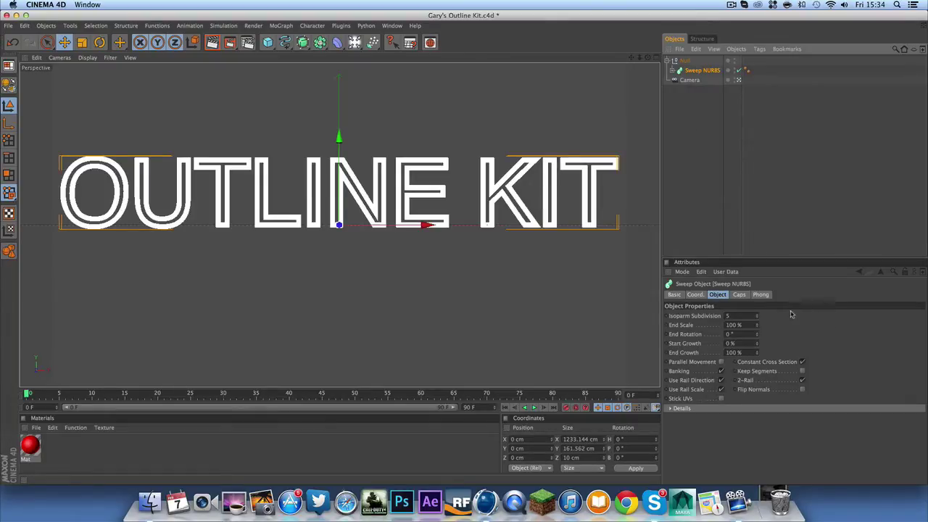
Step: Rename the Null to 'Outline Kit'
{"action": "left_click", "coordinate": [684, 61]}
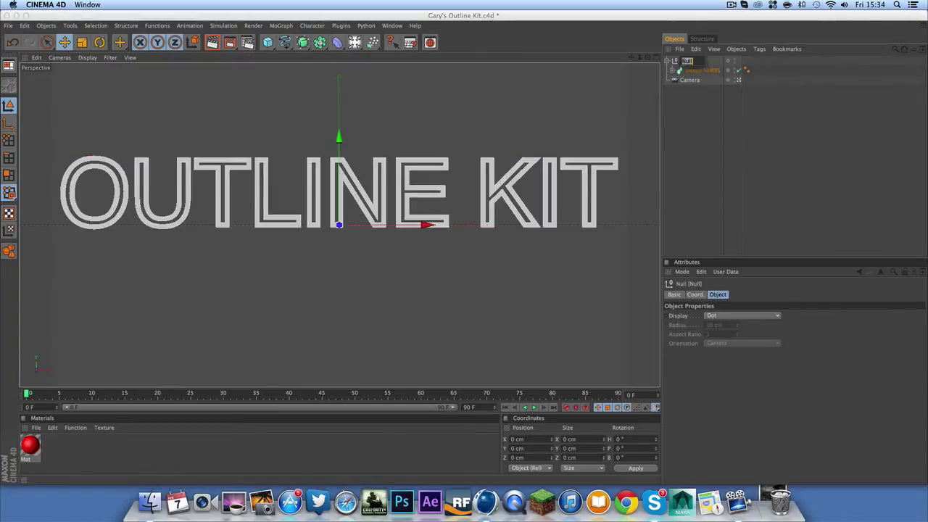
{"action": "type", "text": "tline Kit"}
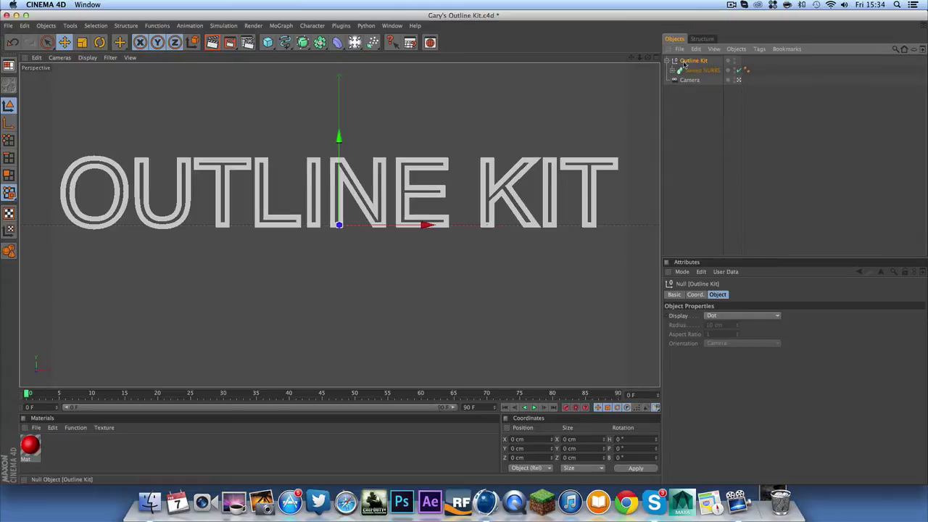
{"action": "key", "text": "Return"}
{"action": "left_click", "coordinate": [690, 71]}
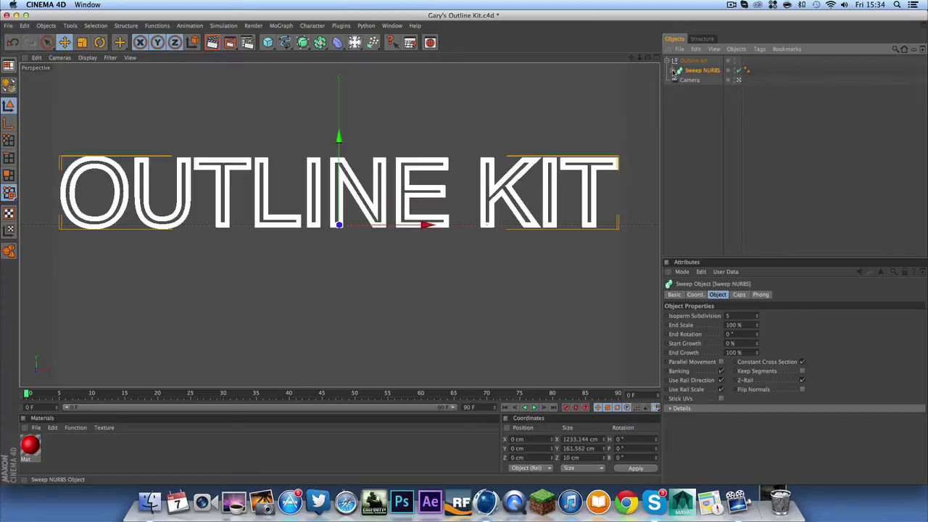
Step: Open the Outline Kit null's user data manager, then close it
{"action": "left_click", "coordinate": [673, 70]}
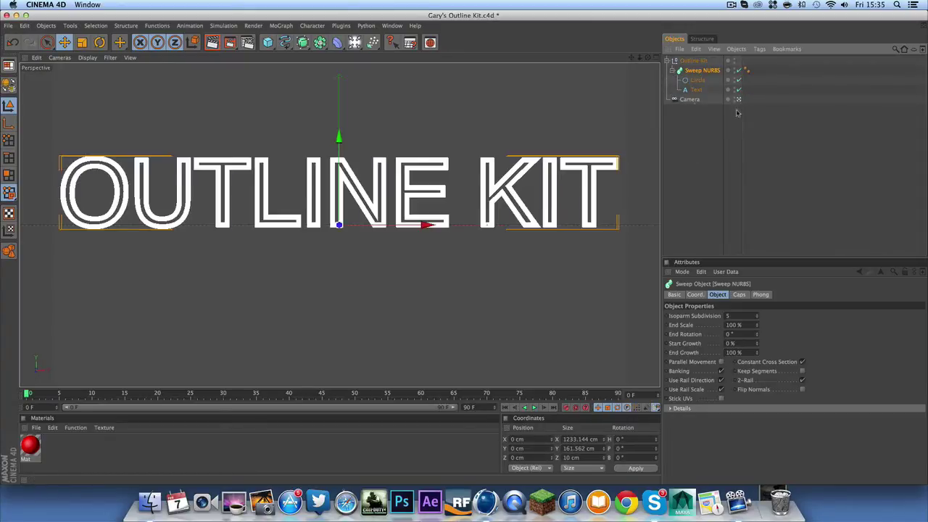
{"action": "right_click", "coordinate": [696, 66]}
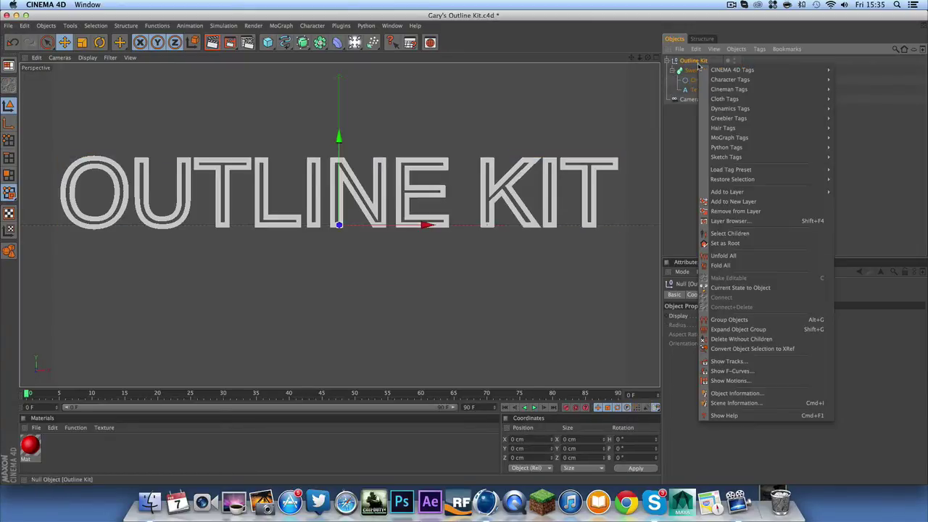
{"action": "left_click", "coordinate": [691, 82]}
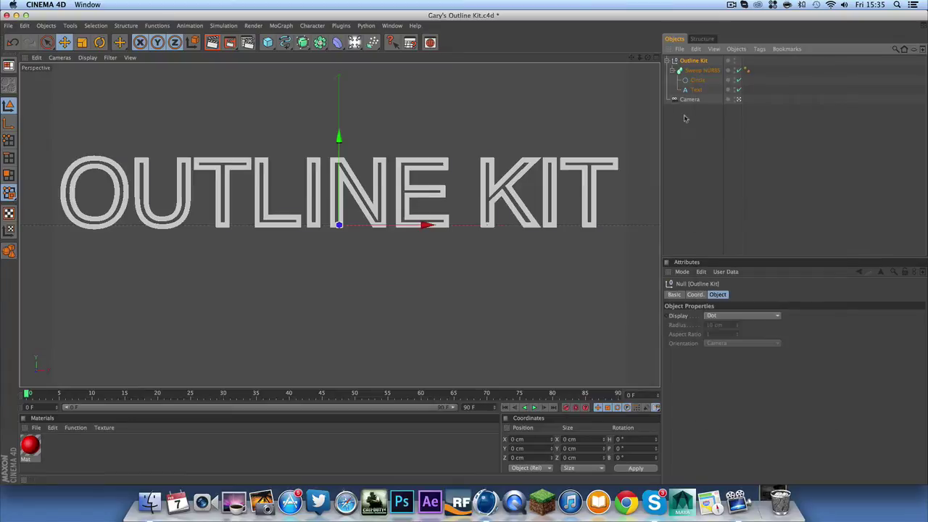
{"action": "left_click", "coordinate": [693, 60]}
{"action": "left_click", "coordinate": [727, 272]}
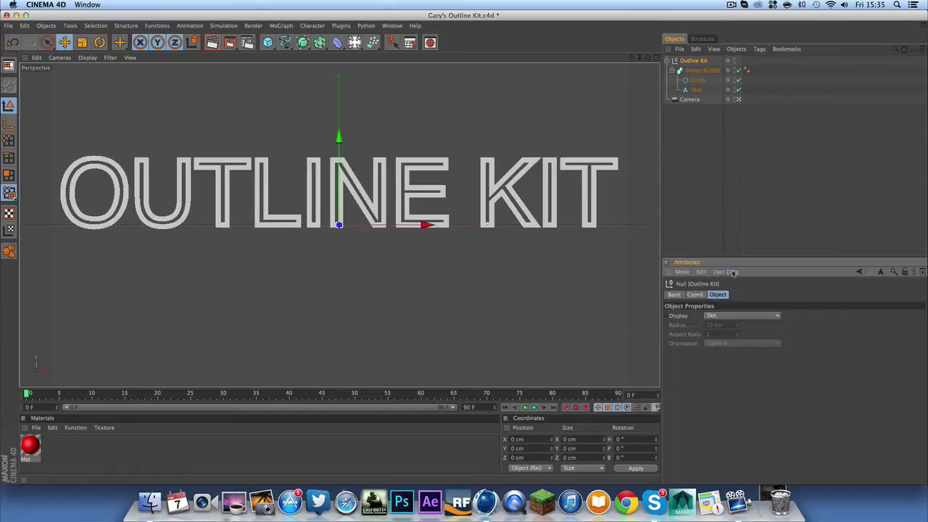
{"action": "left_click", "coordinate": [737, 293]}
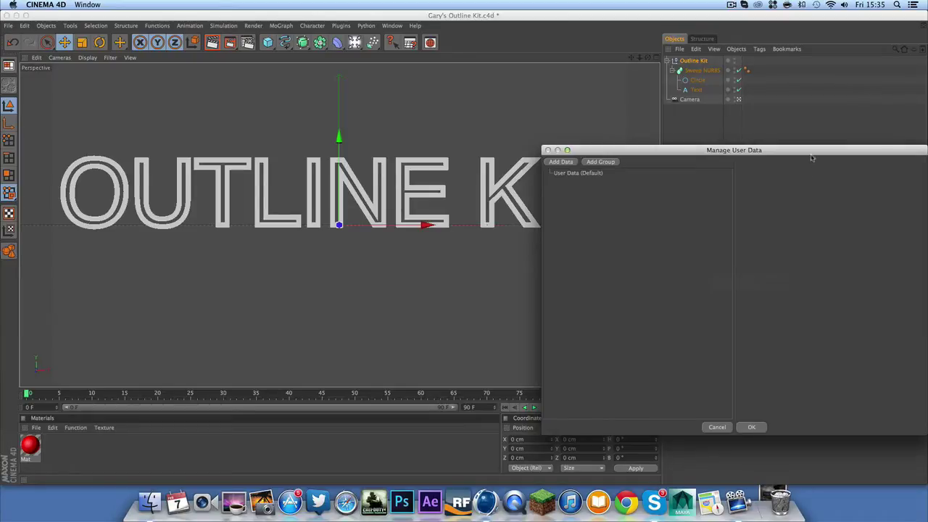
{"action": "left_click_drag", "start_coordinate": [807, 154], "coordinate": [667, 186]}
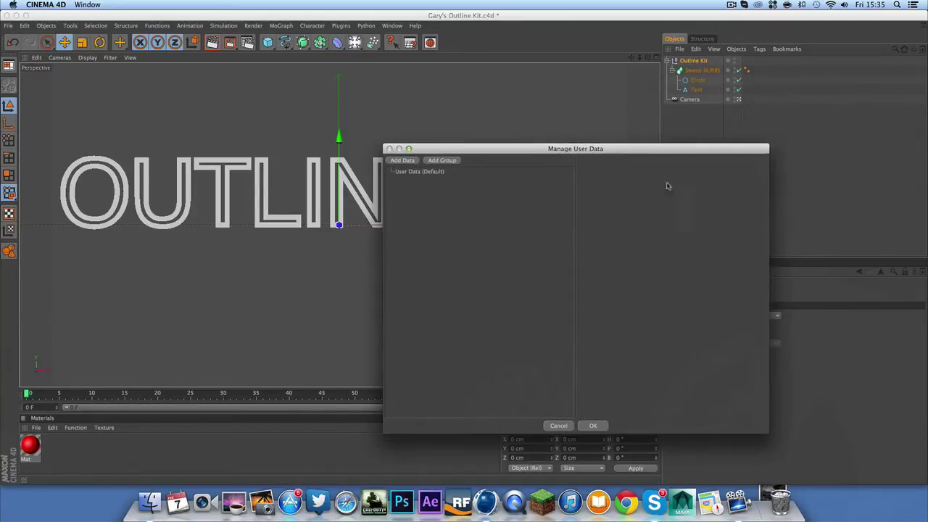
{"action": "left_click", "coordinate": [596, 423]}
Step: Experiment with the sweep's End Scale at 63% and its scale curve graph
{"action": "left_click", "coordinate": [685, 71]}
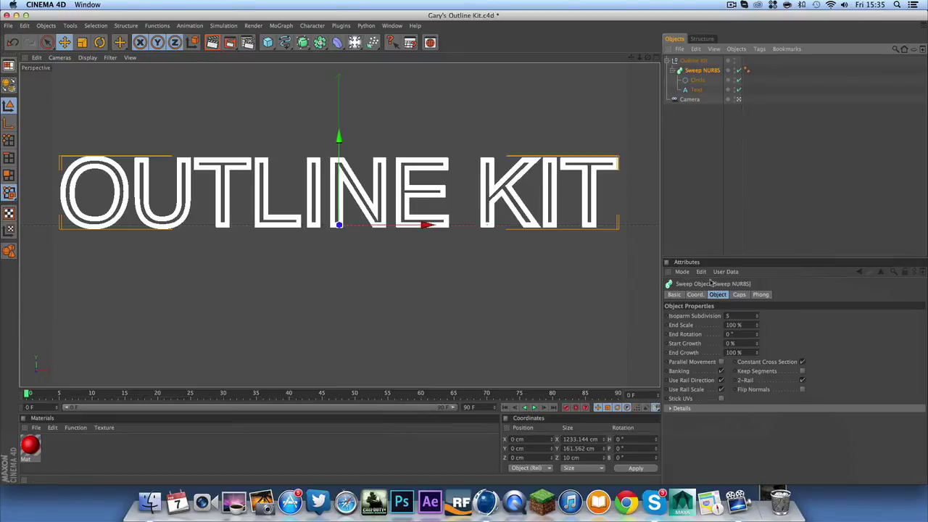
{"action": "left_click", "coordinate": [690, 353]}
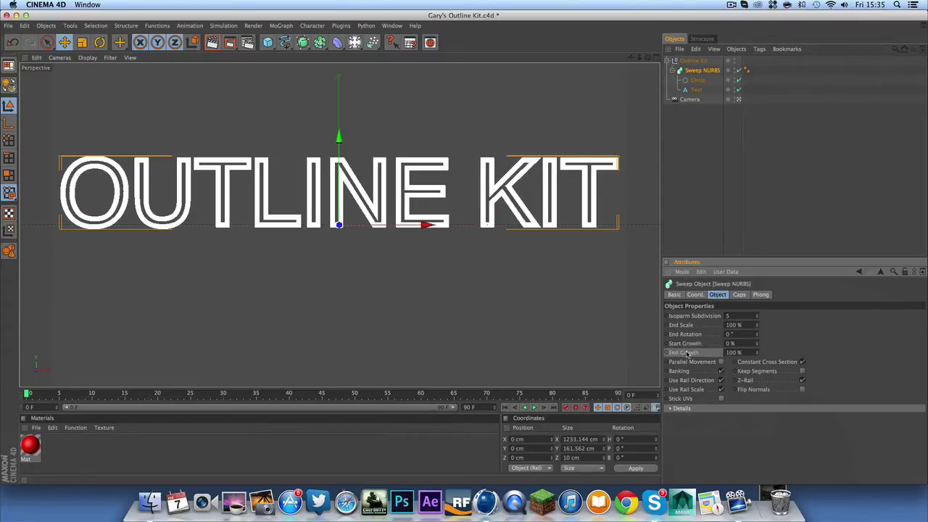
{"action": "left_click", "coordinate": [685, 344]}
{"action": "left_click", "coordinate": [692, 354]}
{"action": "left_click_drag", "start_coordinate": [757, 325], "coordinate": [758, 332]}
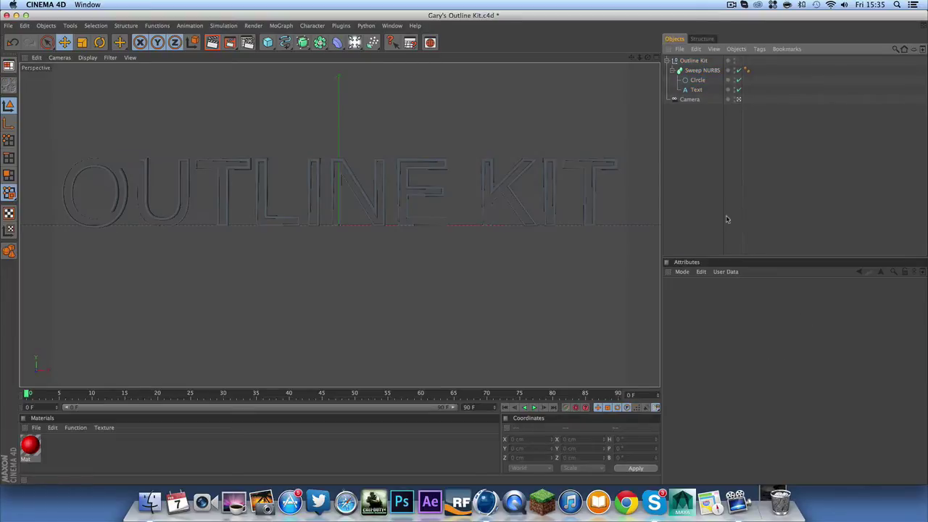
{"action": "left_click", "coordinate": [690, 62]}
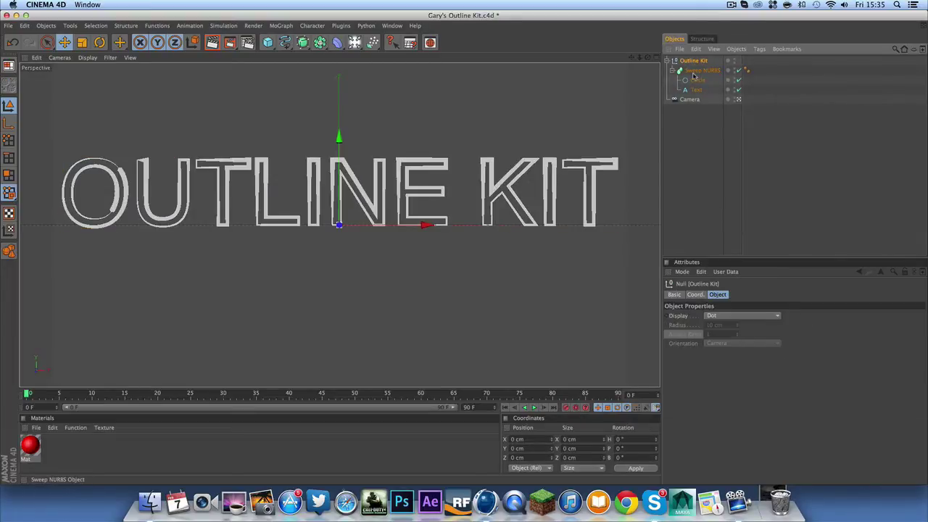
{"action": "left_click", "coordinate": [691, 70]}
{"action": "left_click", "coordinate": [672, 409]}
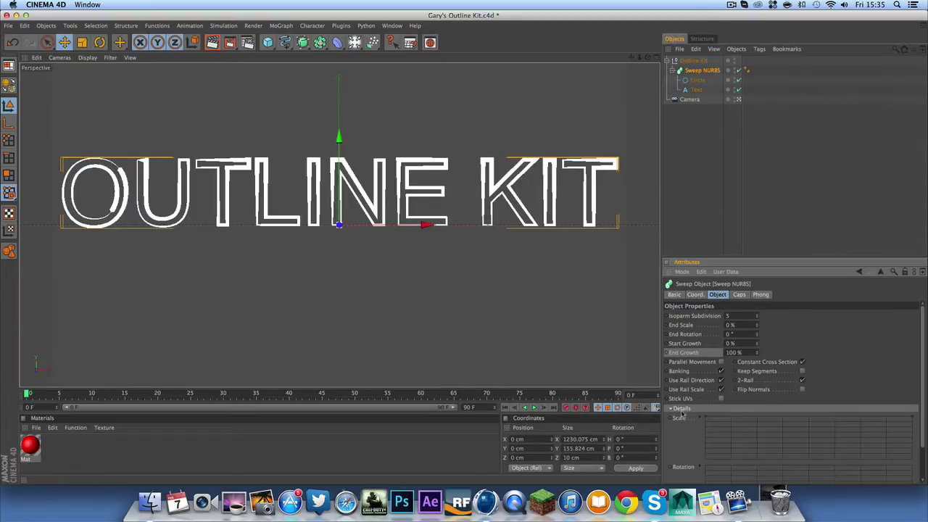
{"action": "left_click", "coordinate": [706, 418]}
Step: Reset End Scale to 100%, End Growth to 100%, Start Growth to 0%, selecting both Growth parameters
{"action": "left_click", "coordinate": [743, 325]}
{"action": "type", "text": "100"}
{"action": "key", "text": "Return"}
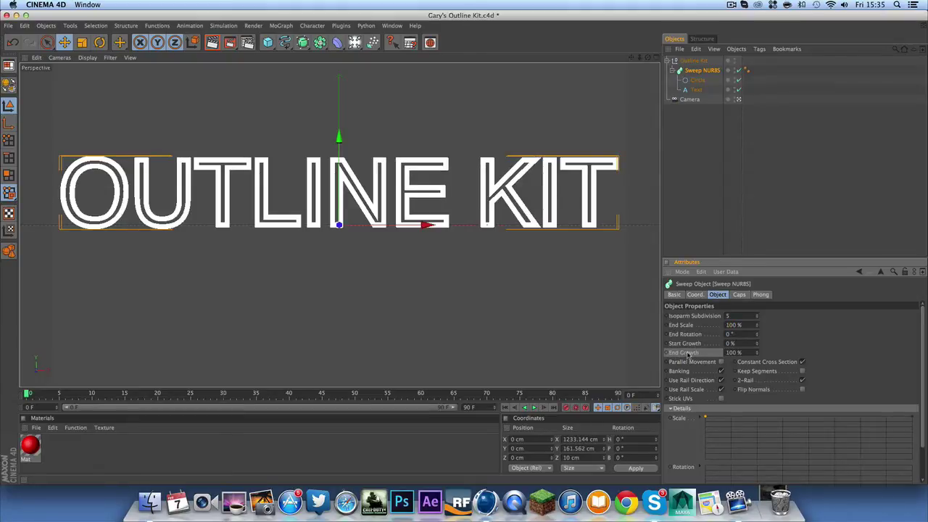
{"action": "left_click", "coordinate": [682, 353]}
{"action": "left_click_drag", "start_coordinate": [757, 344], "coordinate": [757, 349]}
{"action": "type", "text": "100"}
{"action": "key", "text": "Return"}
{"action": "left_click", "coordinate": [682, 345]}
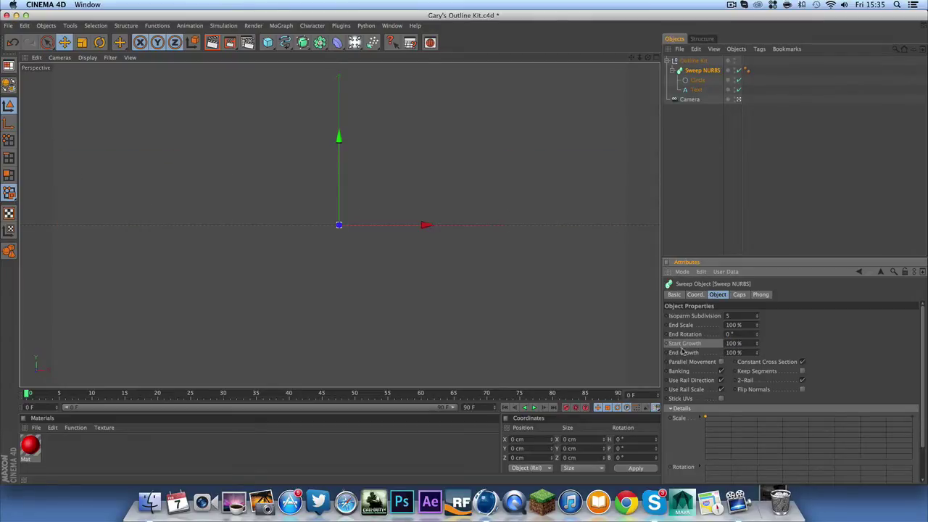
{"action": "type", "text": "0"}
{"action": "key", "text": "Return"}
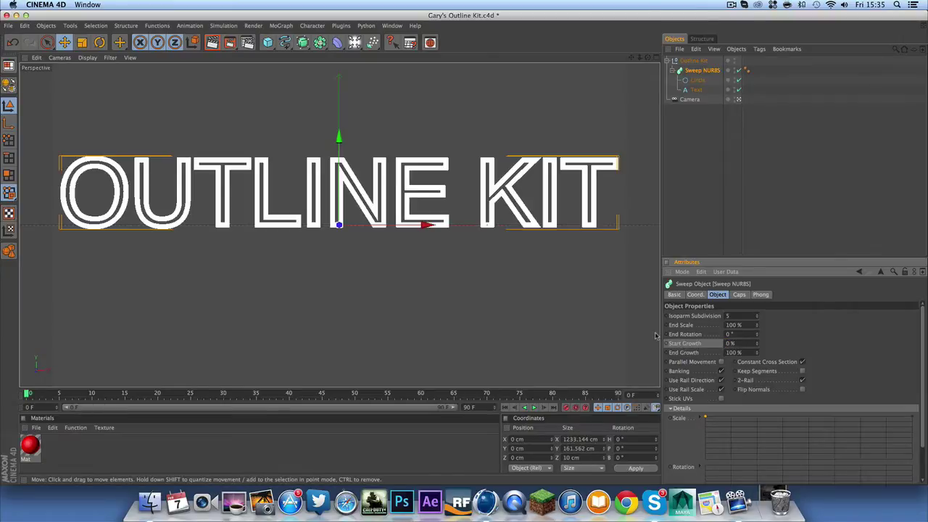
{"action": "left_click", "coordinate": [685, 353], "text": "shift"}
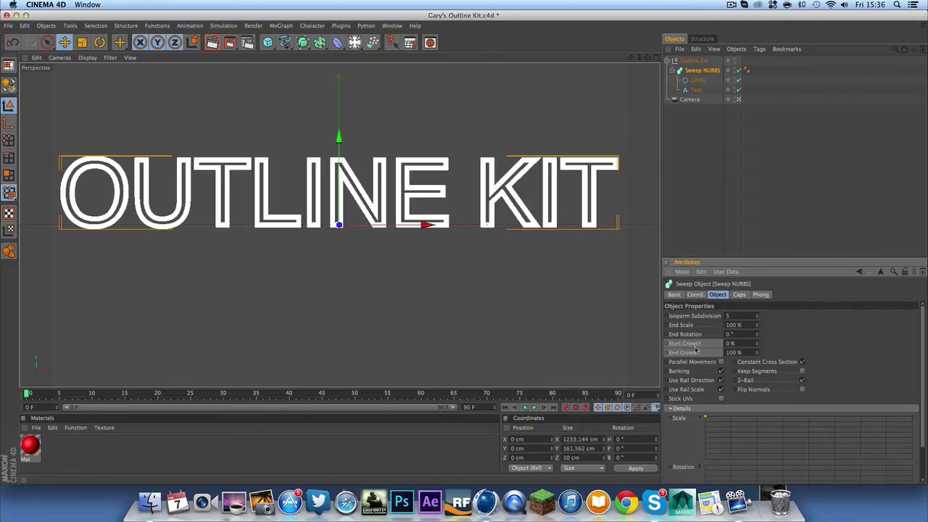
Step: Copy the Start and End Growth user data interface and paste it onto the Outline Kit null
{"action": "right_click", "coordinate": [684, 346]}
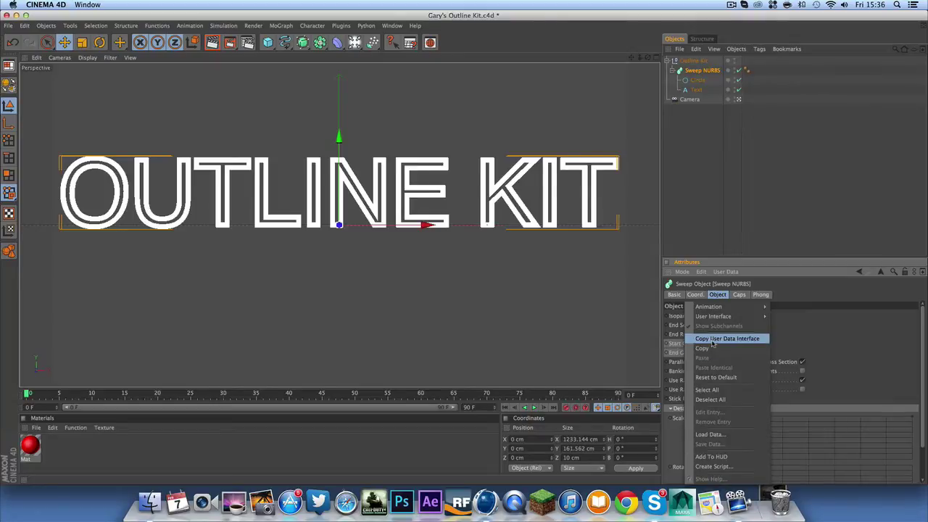
{"action": "left_click", "coordinate": [710, 348]}
{"action": "left_click", "coordinate": [685, 63]}
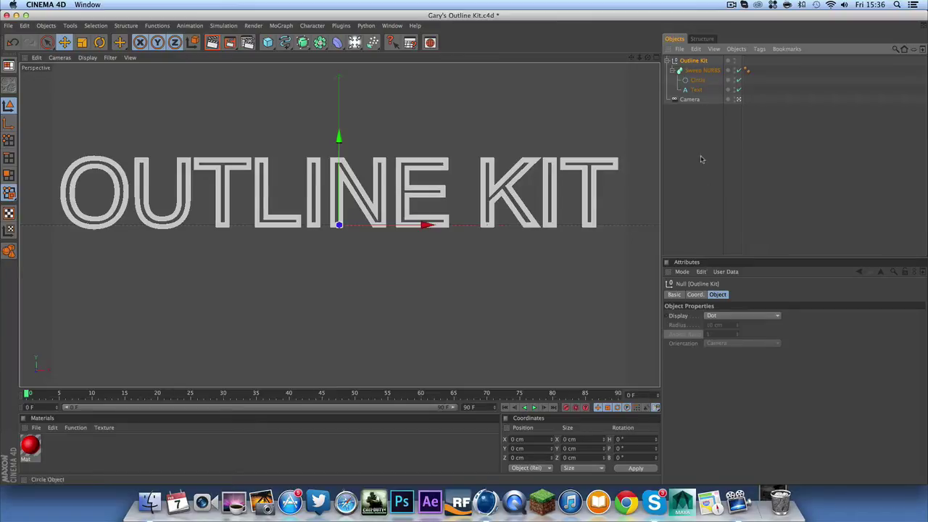
{"action": "left_click", "coordinate": [723, 280]}
{"action": "left_click", "coordinate": [725, 272]}
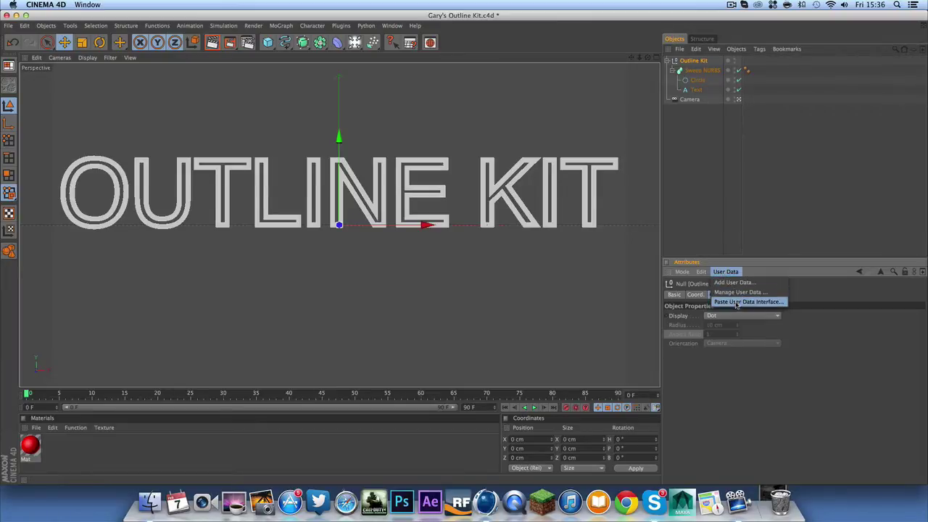
{"action": "left_click", "coordinate": [740, 292]}
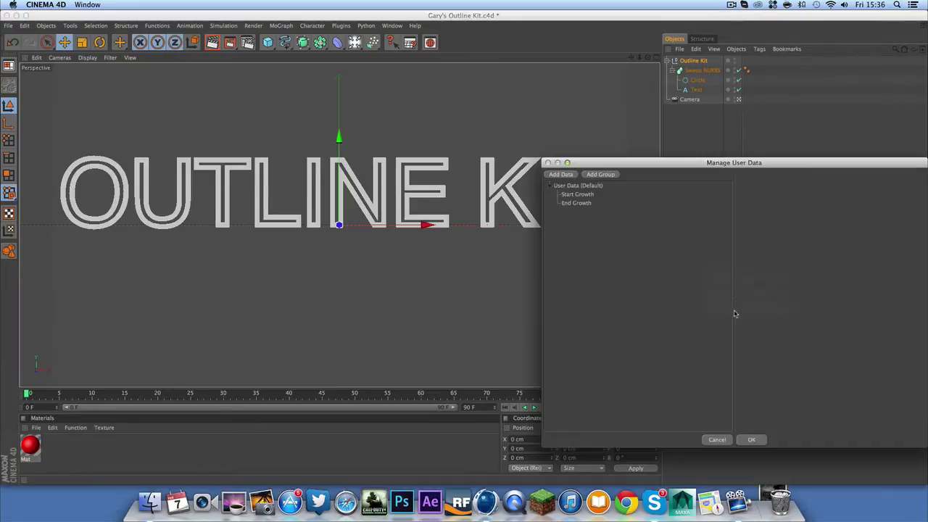
Step: Create a user data group named 'Outline Kit' and move both Growth entries into it
{"action": "left_click", "coordinate": [580, 203]}
{"action": "left_click", "coordinate": [578, 194]}
{"action": "left_click", "coordinate": [584, 233]}
{"action": "left_click", "coordinate": [576, 203]}
{"action": "left_click", "coordinate": [600, 174]}
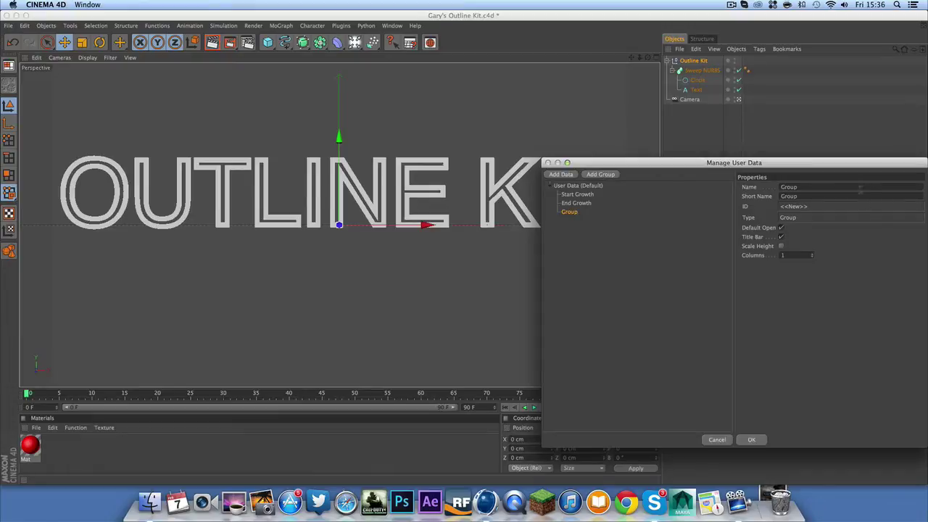
{"action": "type", "text": "Outline Kit"}
{"action": "left_click", "coordinate": [713, 262]}
{"action": "left_click", "coordinate": [589, 214]}
{"action": "left_click", "coordinate": [571, 196]}
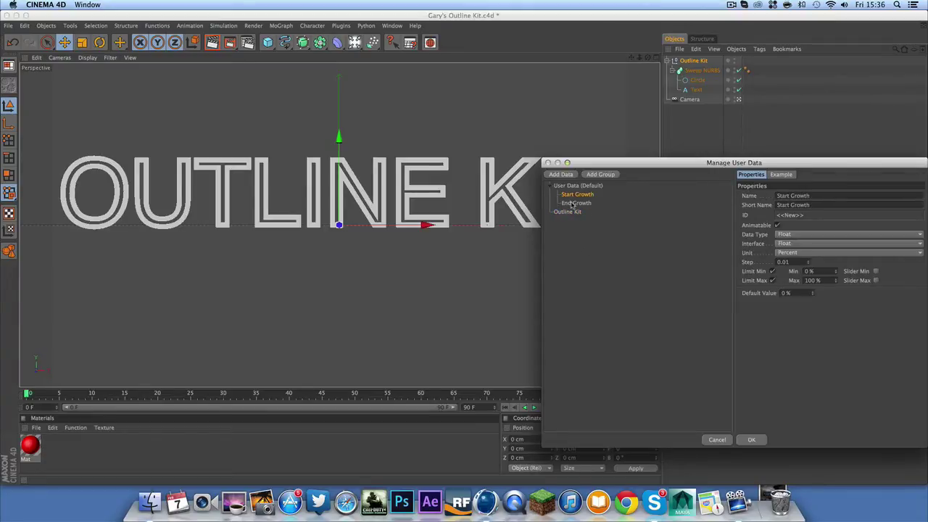
{"action": "left_click", "coordinate": [572, 204], "text": "shift"}
{"action": "mouse_move", "coordinate": [572, 204]}
{"action": "left_mouse_down"}
{"action": "mouse_move", "coordinate": [585, 216]}
{"action": "mouse_move", "coordinate": [573, 214]}
{"action": "left_mouse_up"}
{"action": "left_click", "coordinate": [572, 196]}
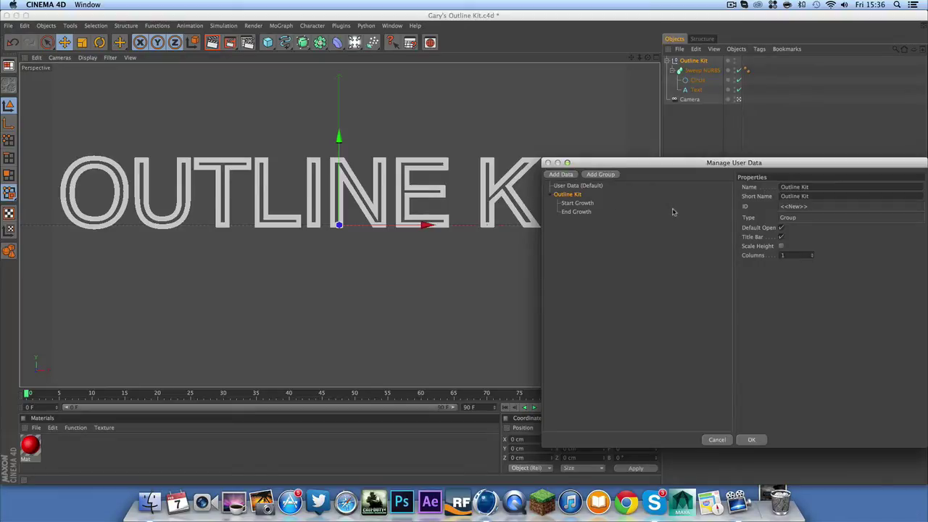
Step: Change Start Growth's unit to Meter in the user data manager
{"action": "left_click", "coordinate": [603, 223]}
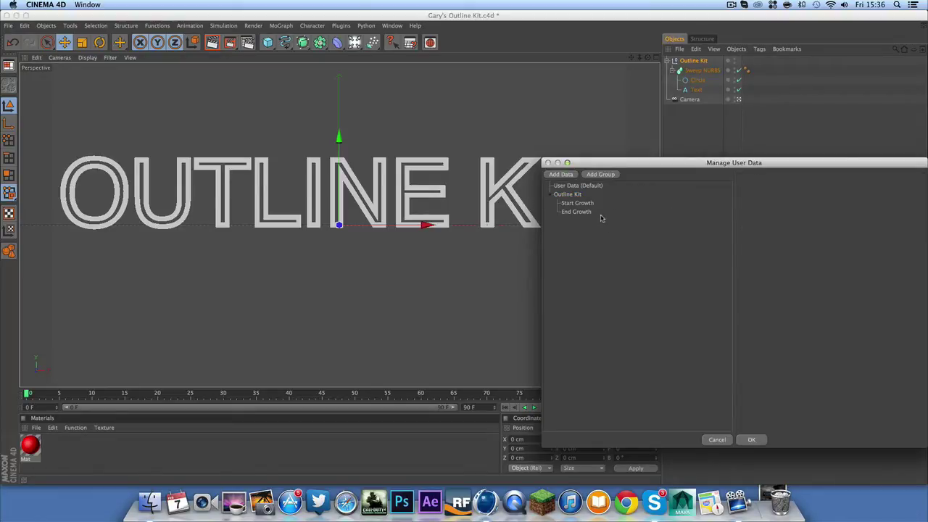
{"action": "left_click", "coordinate": [577, 212]}
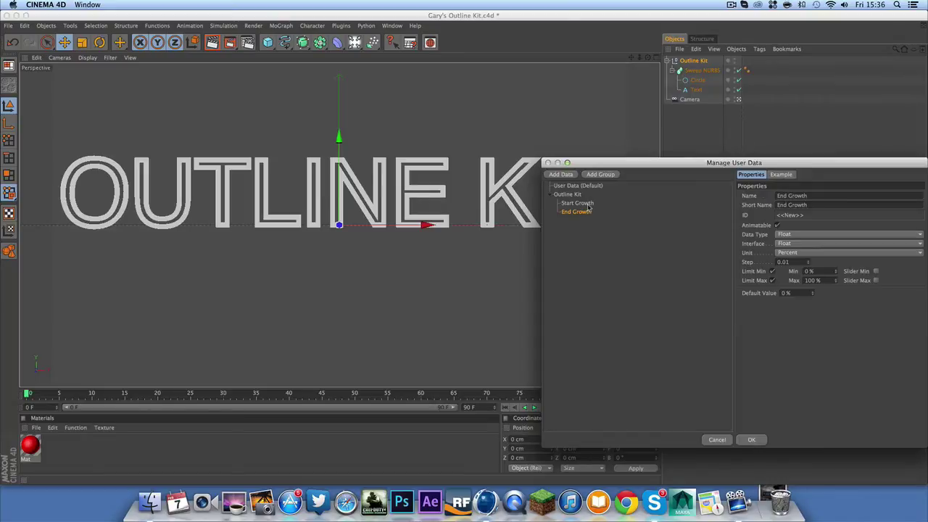
{"action": "left_click", "coordinate": [588, 212]}
{"action": "left_click", "coordinate": [584, 203]}
{"action": "left_click", "coordinate": [803, 293]}
{"action": "left_click", "coordinate": [804, 253]}
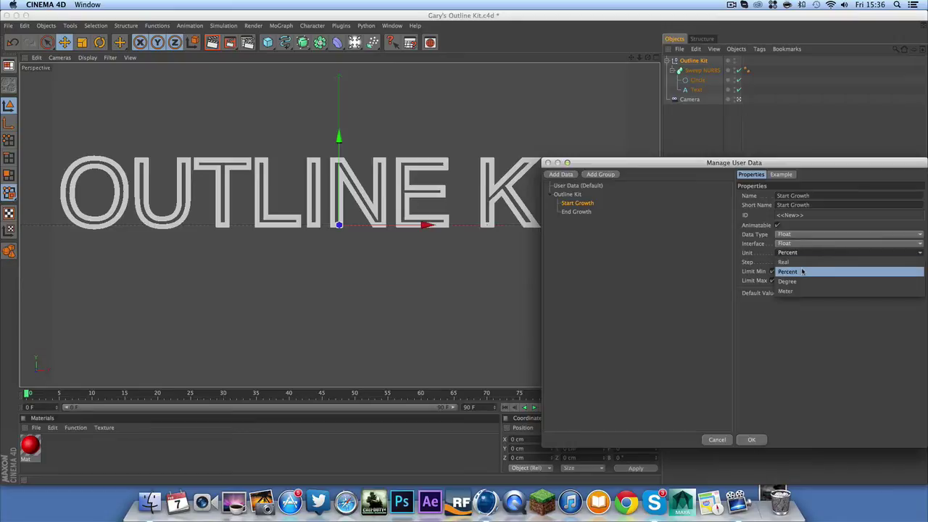
{"action": "left_click", "coordinate": [801, 291]}
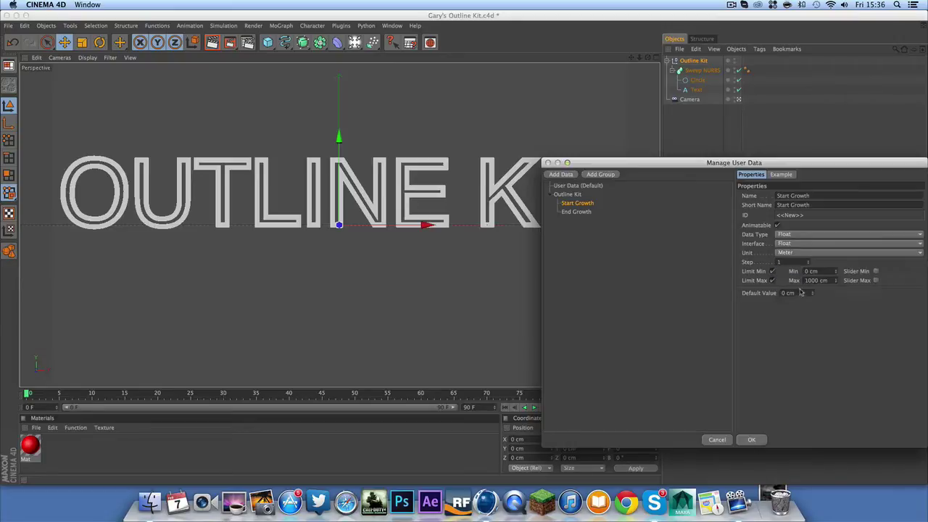
Step: Keep Start Growth as Float and give it a Float Slider interface after trying other styles
{"action": "left_click", "coordinate": [789, 235]}
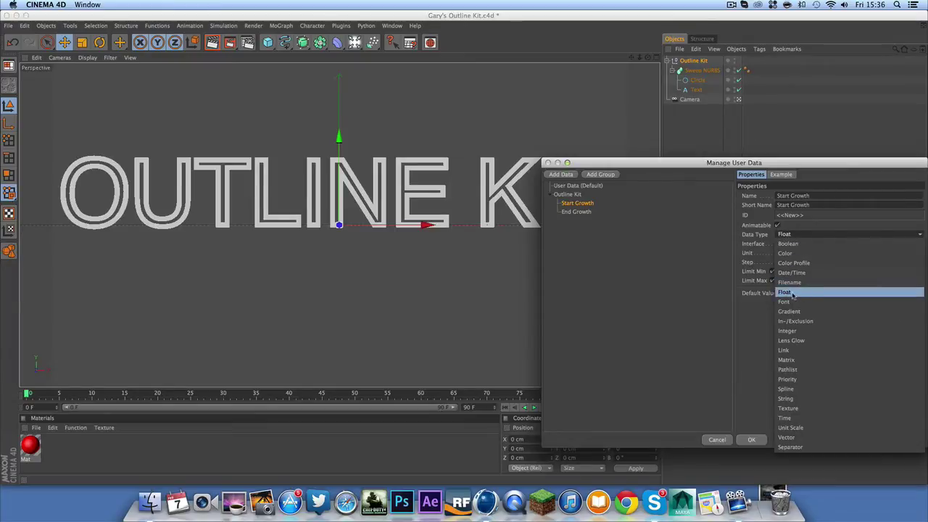
{"action": "left_click", "coordinate": [762, 267]}
{"action": "left_click", "coordinate": [805, 245]}
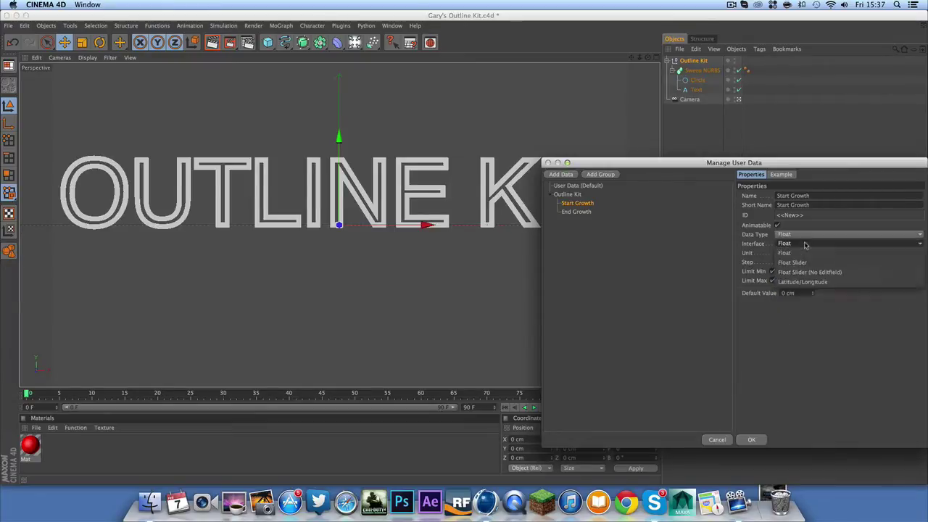
{"action": "left_click", "coordinate": [801, 273]}
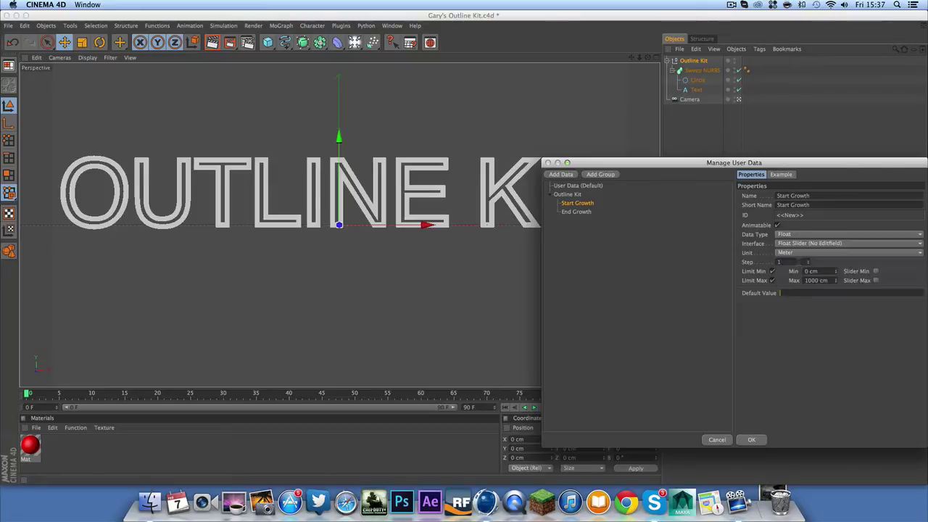
{"action": "left_click", "coordinate": [796, 245]}
{"action": "left_click", "coordinate": [797, 281]}
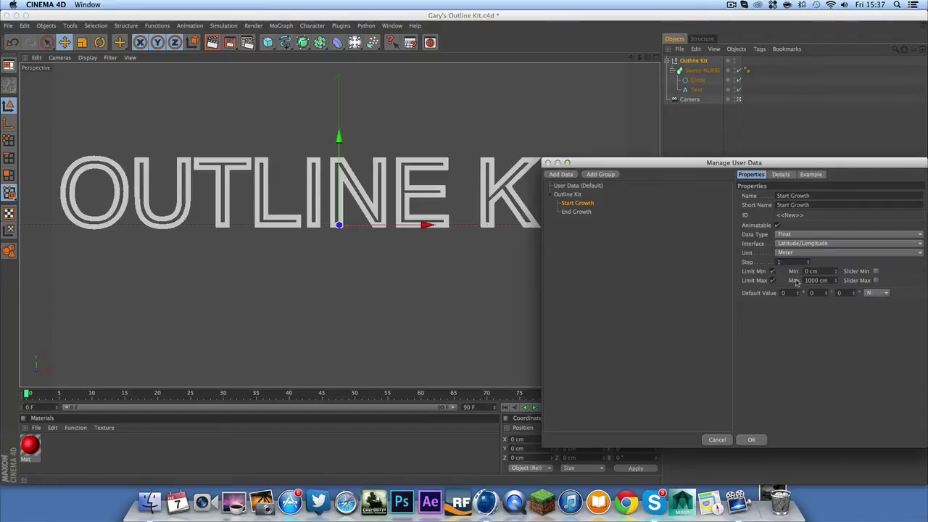
{"action": "left_click", "coordinate": [800, 247]}
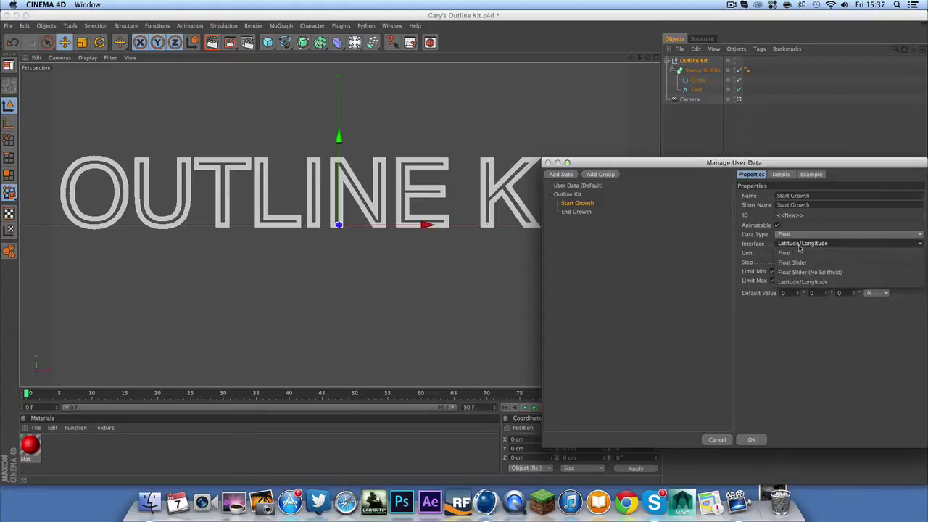
{"action": "left_click", "coordinate": [796, 253]}
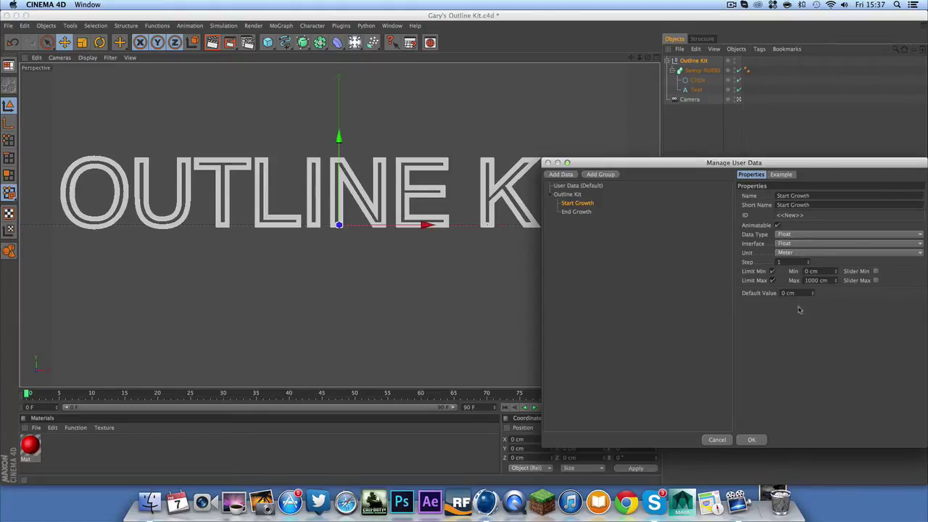
{"action": "left_click", "coordinate": [800, 247]}
{"action": "left_click", "coordinate": [801, 263]}
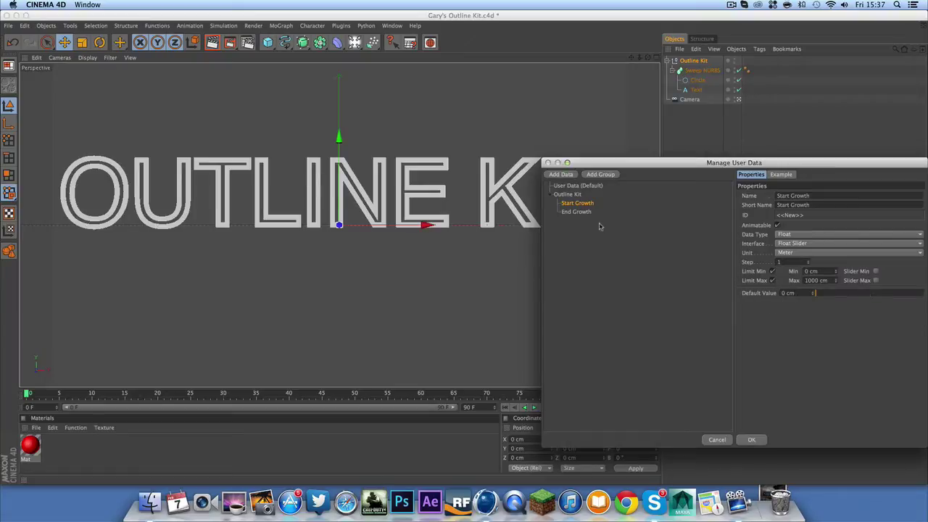
Step: Set End Growth's unit to Meter with default 100 and maximum 1, then apply
{"action": "left_click", "coordinate": [576, 211]}
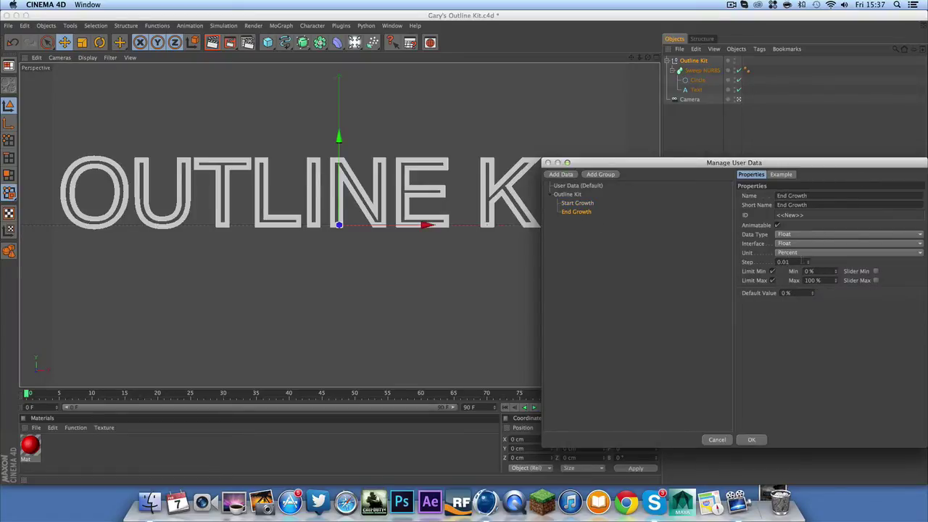
{"action": "left_click", "coordinate": [801, 252]}
{"action": "left_click", "coordinate": [802, 279]}
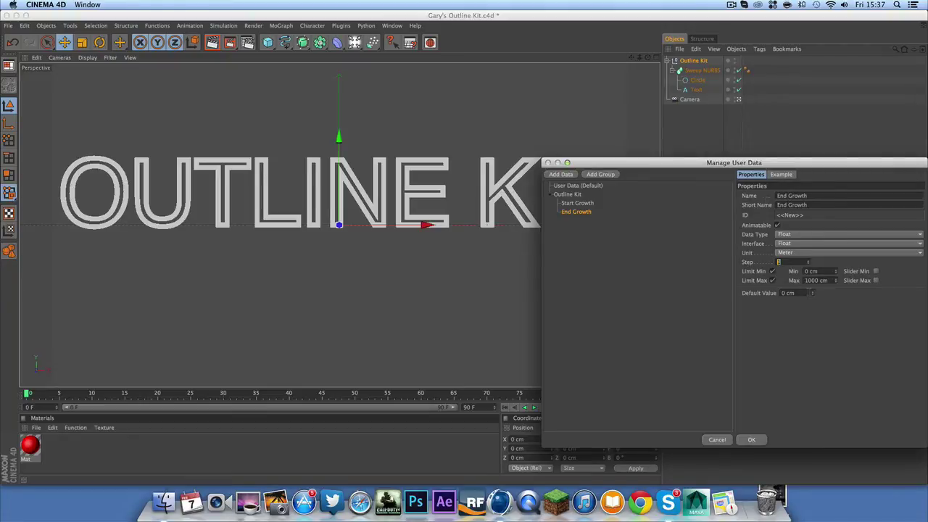
{"action": "double_click", "coordinate": [791, 293]}
{"action": "type", "text": "100"}
{"action": "key", "text": "Return"}
{"action": "double_click", "coordinate": [828, 280]}
{"action": "type", "text": "1"}
{"action": "key", "text": "Return"}
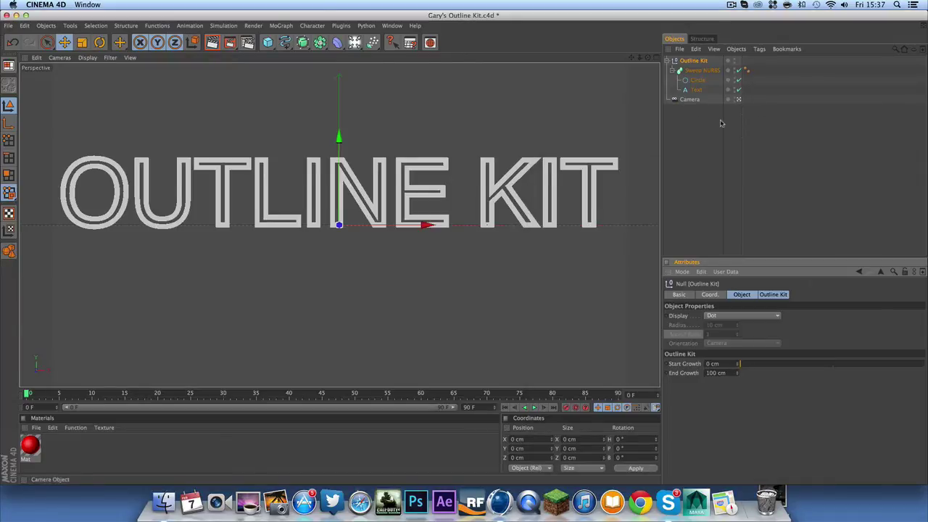
Step: Reopen Manage User Data and set Start Growth's maximum to 100 cm
{"action": "left_click", "coordinate": [725, 271]}
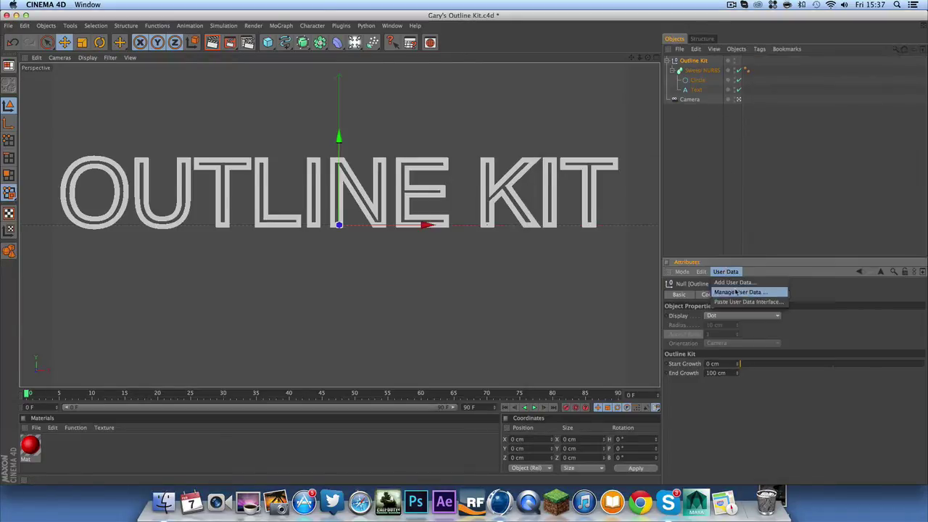
{"action": "left_click", "coordinate": [733, 290]}
{"action": "left_click", "coordinate": [588, 198]}
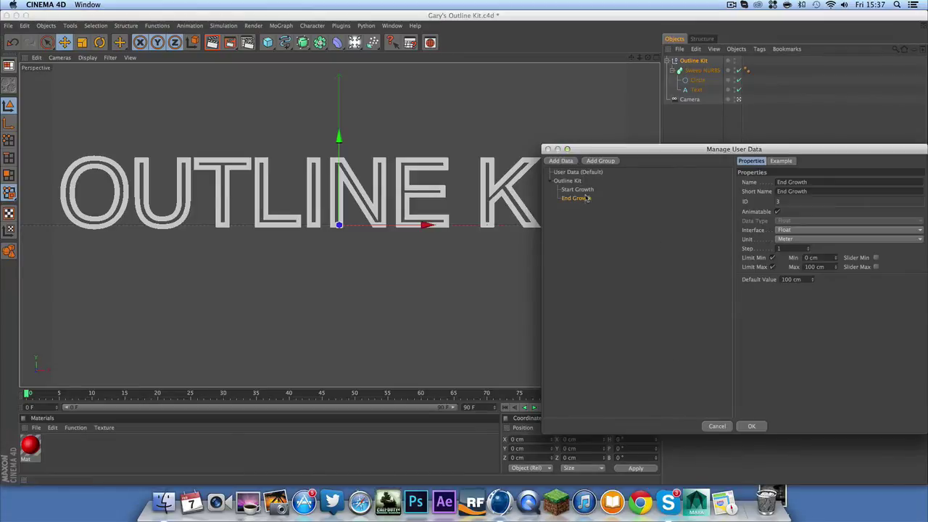
{"action": "left_click", "coordinate": [586, 190]}
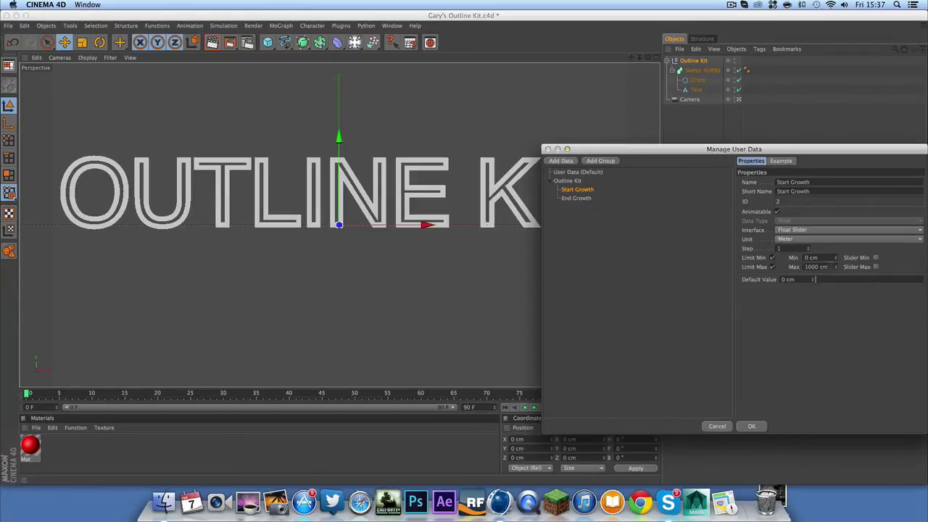
{"action": "double_click", "coordinate": [816, 267]}
{"action": "type", "text": "100"}
{"action": "key", "text": "Return"}
{"action": "left_click", "coordinate": [576, 198]}
{"action": "left_click_drag", "start_coordinate": [628, 154], "coordinate": [578, 160]}
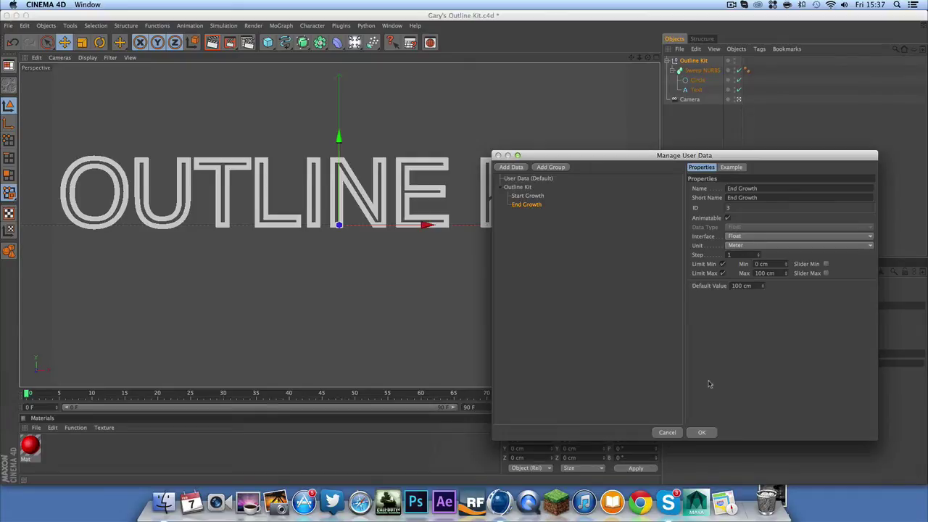
Step: Apply the earlier user-data edit, then open Manage User Data for the Outline Kit null
{"action": "left_click", "coordinate": [701, 432]}
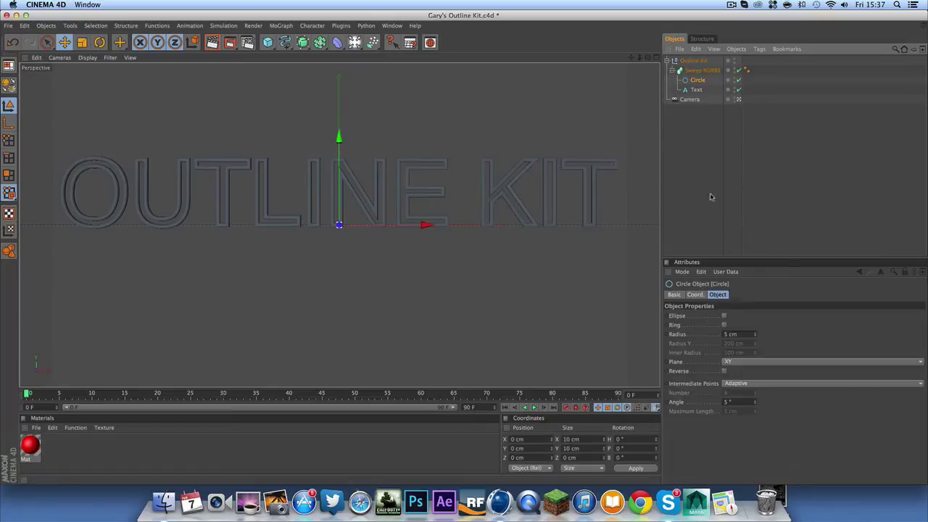
{"action": "right_click", "coordinate": [679, 336]}
{"action": "key", "text": "Escape"}
{"action": "left_click", "coordinate": [692, 60]}
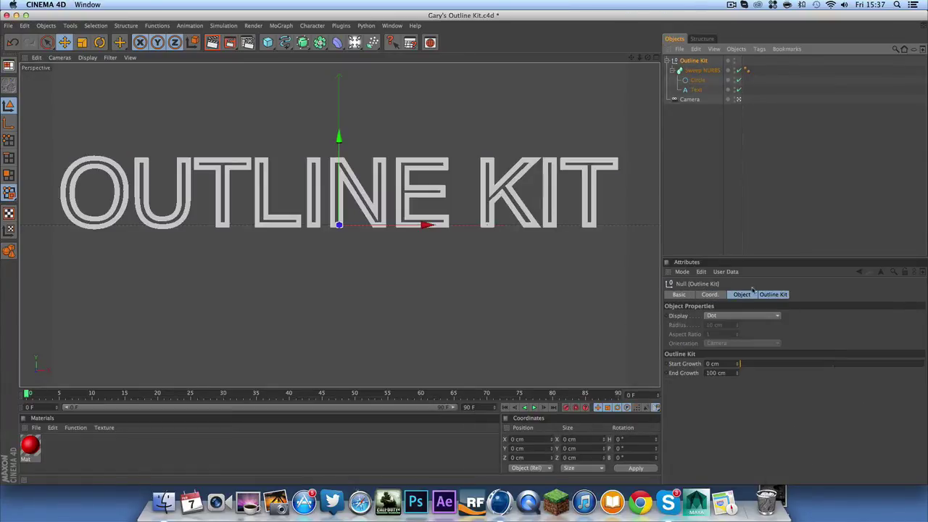
{"action": "left_click", "coordinate": [725, 271]}
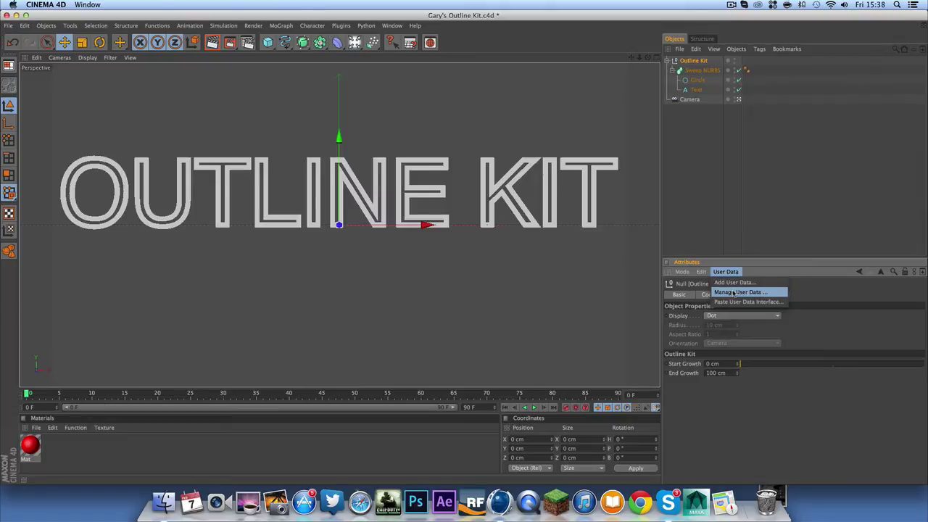
{"action": "left_click", "coordinate": [737, 292]}
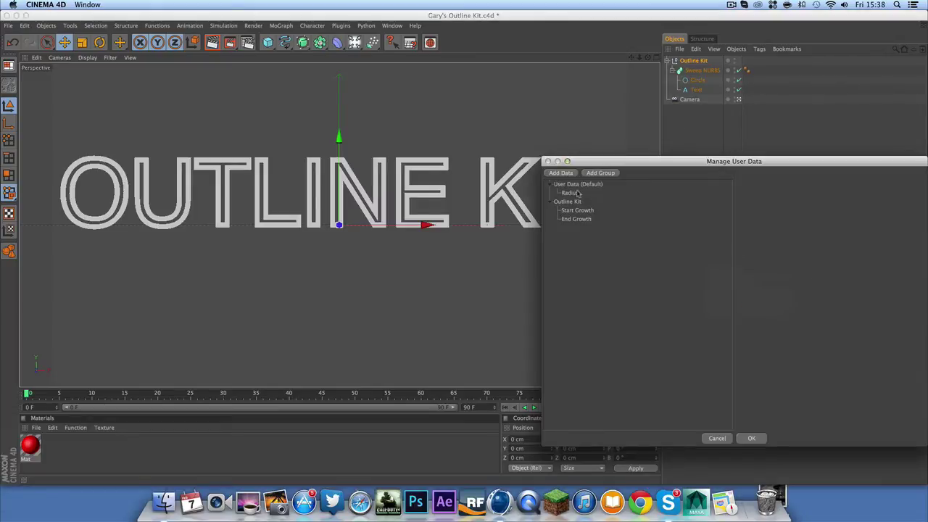
Step: Move Radius into the Outline Kit group as a Float Slider with a 100 cm maximum
{"action": "left_click_drag", "start_coordinate": [571, 193], "coordinate": [579, 225]}
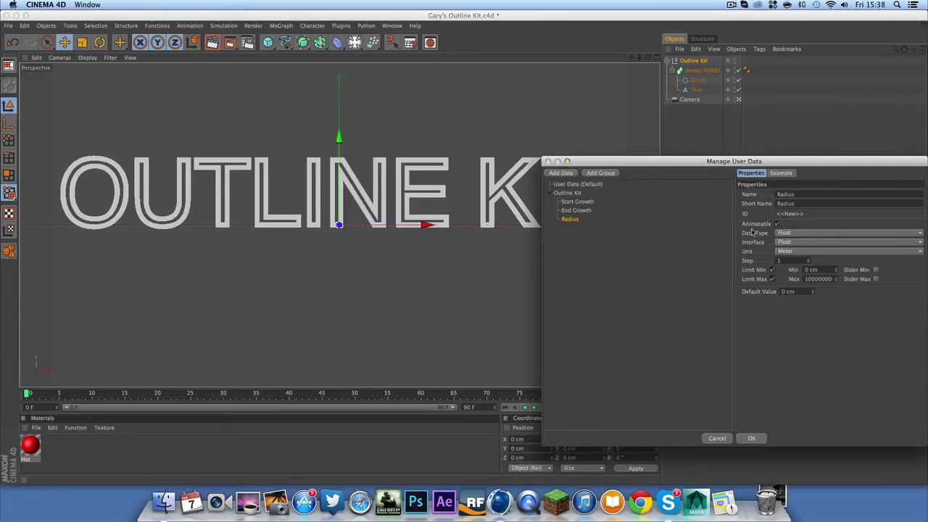
{"action": "left_click", "coordinate": [803, 243]}
{"action": "left_click", "coordinate": [797, 259]}
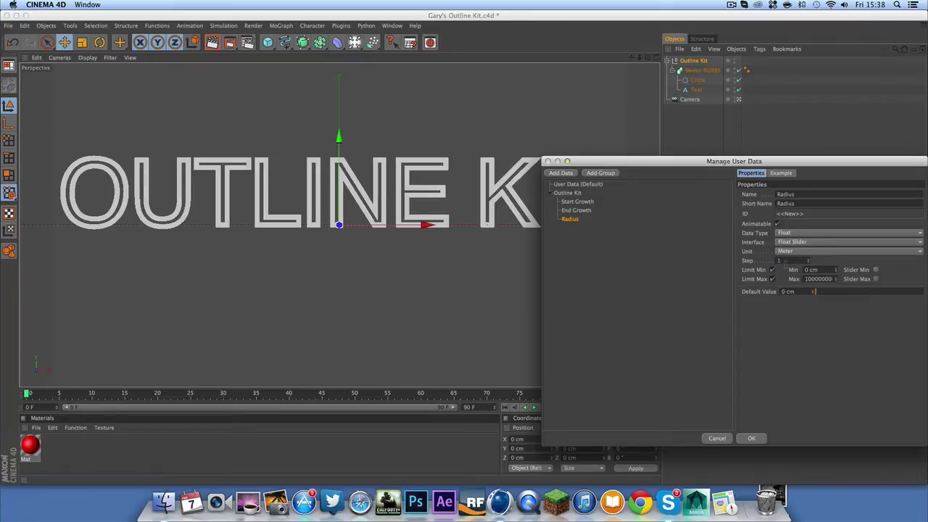
{"action": "left_click_drag", "start_coordinate": [805, 278], "coordinate": [899, 277]}
{"action": "type", "text": "100"}
{"action": "key", "text": "Return"}
Step: Give Radius a 5 cm default, apply the changes and reselect the Outline Kit null
{"action": "double_click", "coordinate": [805, 291]}
{"action": "type", "text": "5"}
{"action": "key", "text": "Return"}
{"action": "left_click", "coordinate": [666, 286]}
{"action": "left_click", "coordinate": [752, 438]}
{"action": "left_click", "coordinate": [690, 196]}
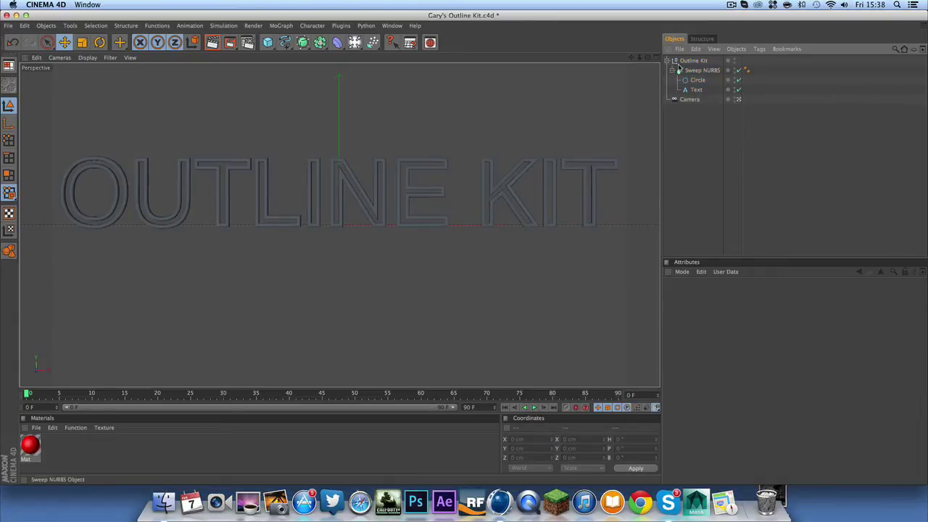
{"action": "left_click", "coordinate": [684, 60]}
Step: Add an XPresso tag to the Outline Kit null from its Cinema 4D Tags menu
{"action": "right_click", "coordinate": [684, 61]}
{"action": "mouse_move", "coordinate": [714, 64]}
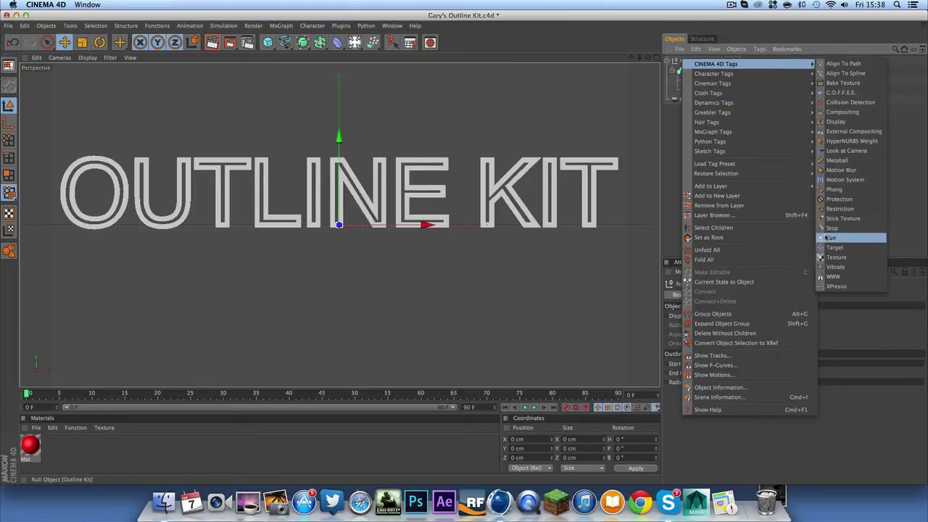
{"action": "left_click", "coordinate": [835, 286]}
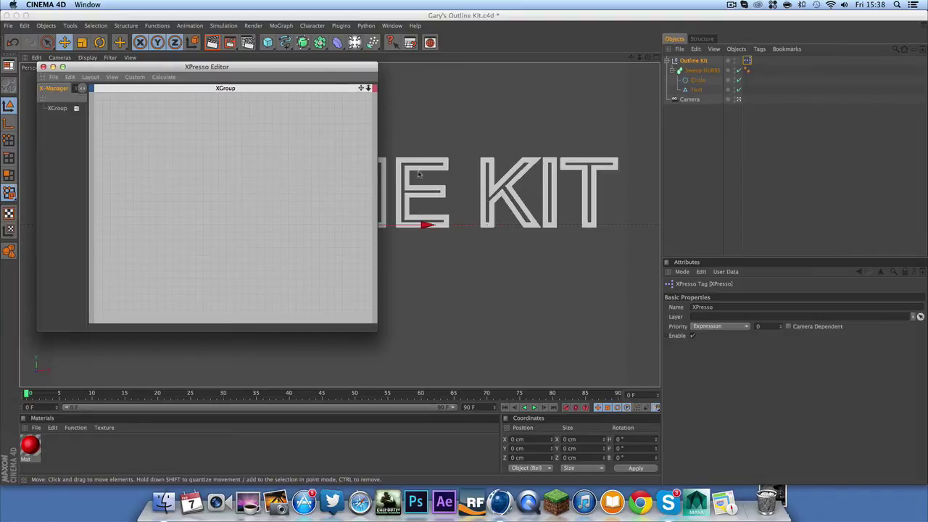
Step: Reposition the XPresso Editor, then bring Skype forward and switch to another chat conversation
{"action": "left_click_drag", "start_coordinate": [154, 67], "coordinate": [440, 90]}
{"action": "left_click", "coordinate": [668, 502]}
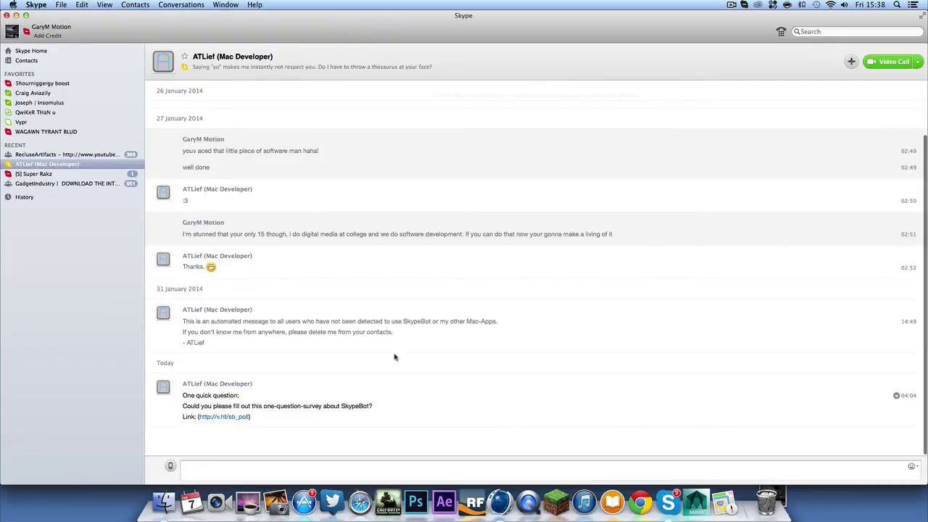
{"action": "left_click", "coordinate": [99, 176]}
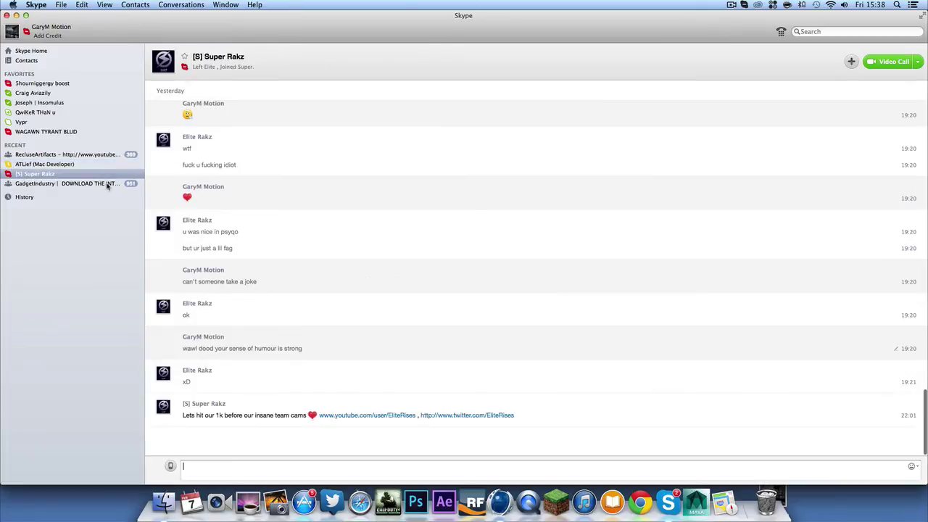
Step: Return to Cinema 4D and drag the Outline Kit null into the XPresso graph as a node
{"action": "left_click", "coordinate": [16, 15]}
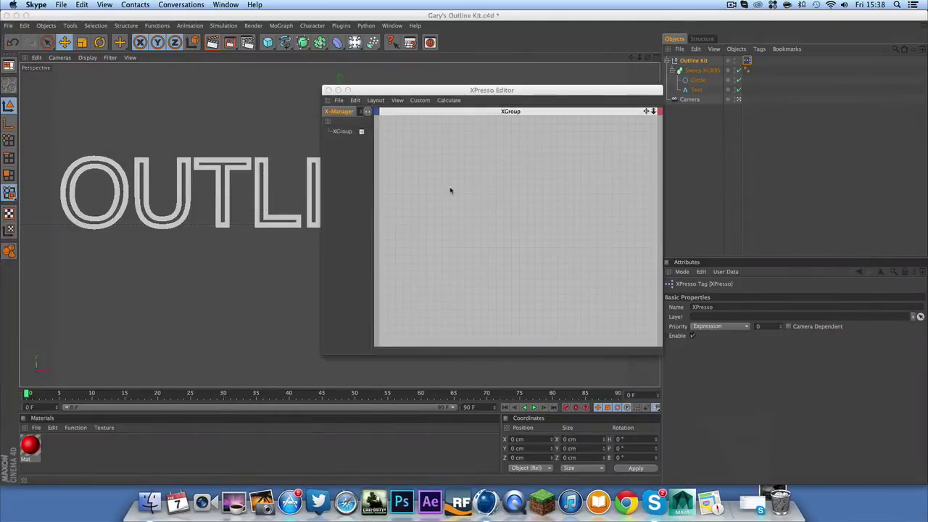
{"action": "left_click_drag", "start_coordinate": [504, 91], "coordinate": [378, 134]}
{"action": "right_click", "coordinate": [335, 206]}
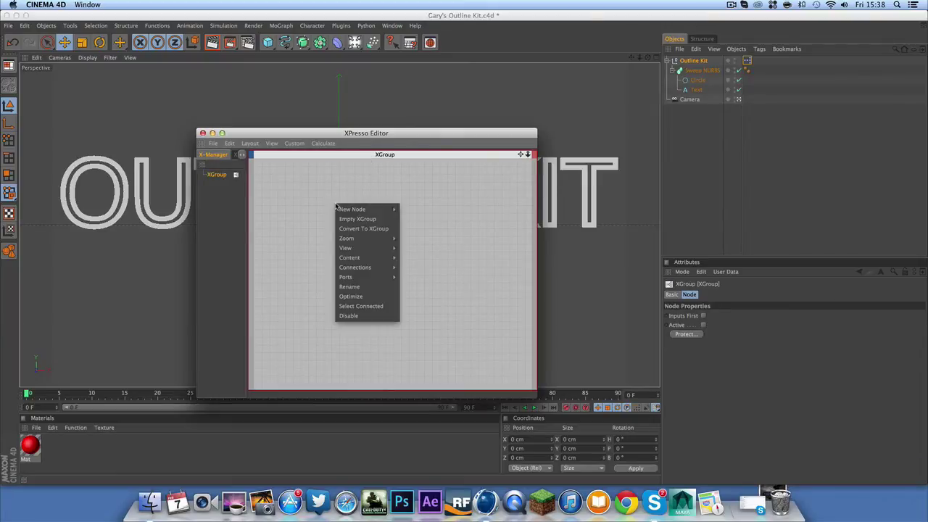
{"action": "mouse_move", "coordinate": [347, 211]}
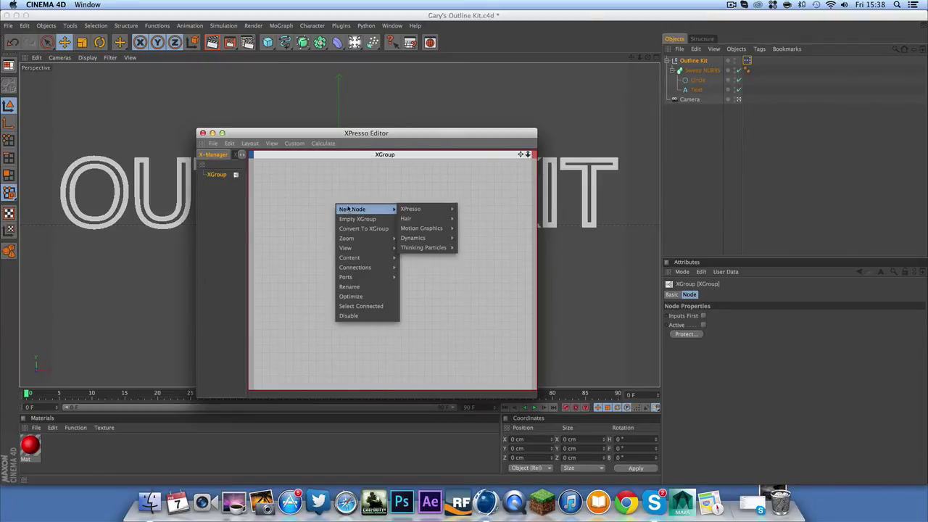
{"action": "left_click", "coordinate": [357, 191]}
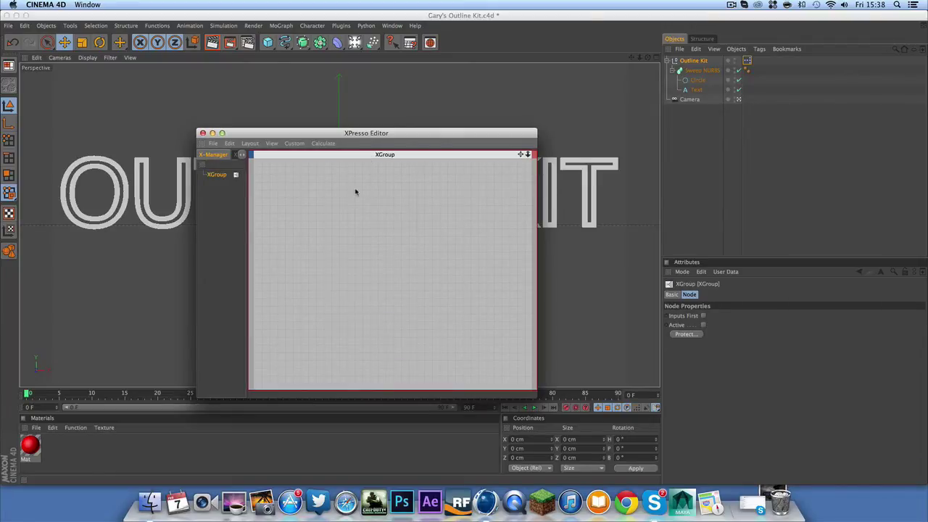
{"action": "left_click", "coordinate": [702, 70]}
{"action": "left_click", "coordinate": [693, 61]}
{"action": "left_click_drag", "start_coordinate": [694, 62], "coordinate": [327, 198]}
Step: Position the Outline Kit node in the graph and stretch it taller
{"action": "left_click", "coordinate": [344, 208]}
{"action": "key", "text": "Escape"}
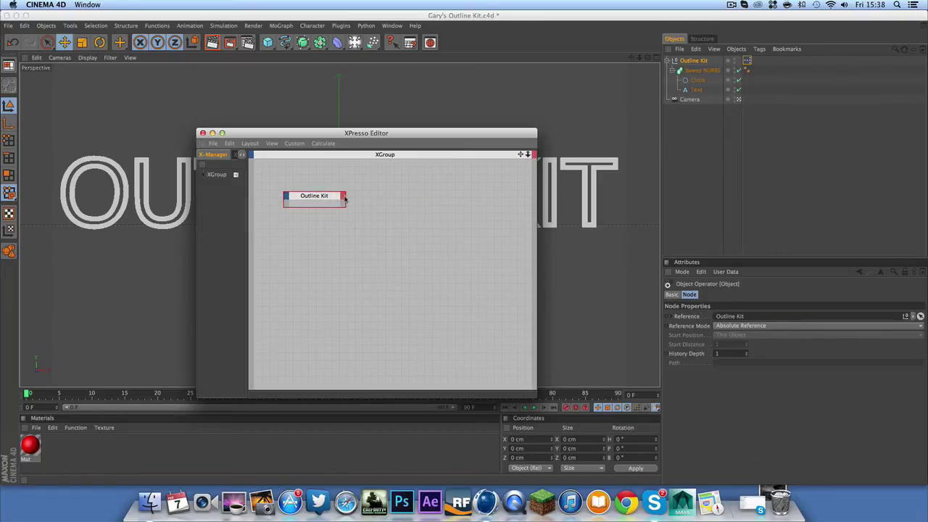
{"action": "left_click_drag", "start_coordinate": [335, 201], "coordinate": [327, 226]}
{"action": "left_click_drag", "start_coordinate": [310, 170], "coordinate": [396, 181]}
{"action": "left_click", "coordinate": [365, 184]}
{"action": "left_click", "coordinate": [352, 185]}
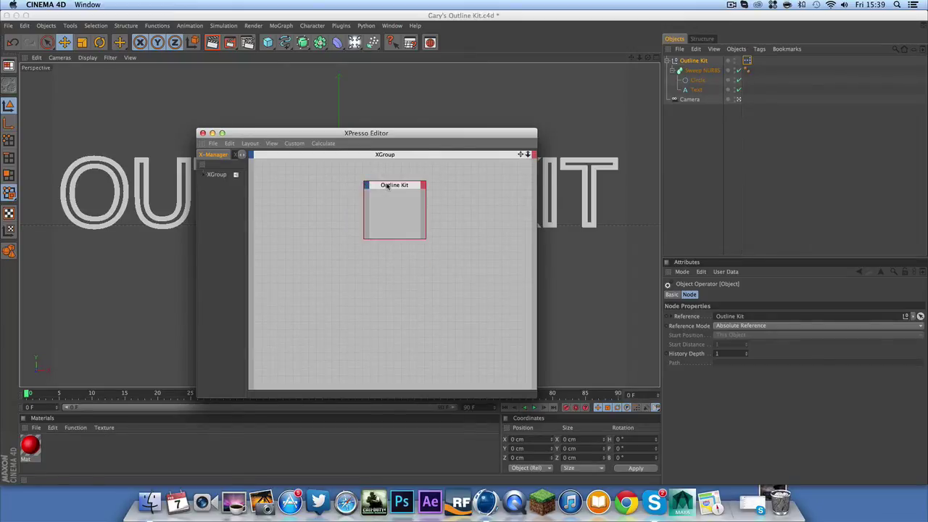
{"action": "left_click_drag", "start_coordinate": [385, 187], "coordinate": [312, 190]}
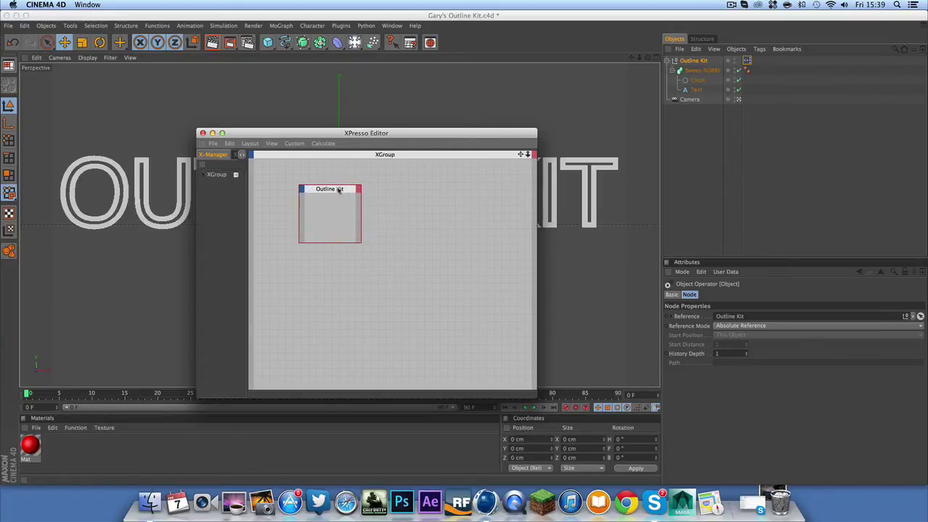
{"action": "left_click_drag", "start_coordinate": [339, 190], "coordinate": [375, 178]}
{"action": "left_click_drag", "start_coordinate": [362, 228], "coordinate": [362, 270]}
Step: Add End Growth, Radius and Start Growth output ports, then move Start Growth to the top
{"action": "left_click", "coordinate": [387, 178]}
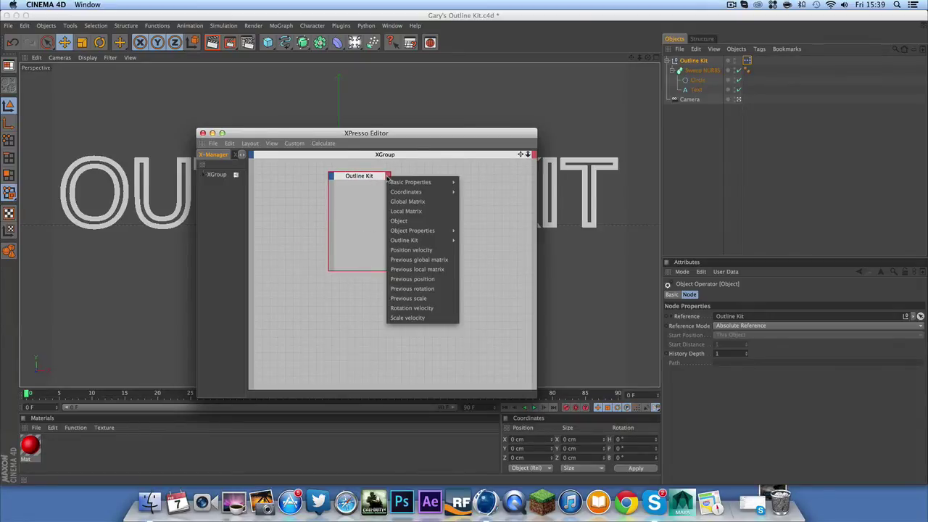
{"action": "mouse_move", "coordinate": [434, 234]}
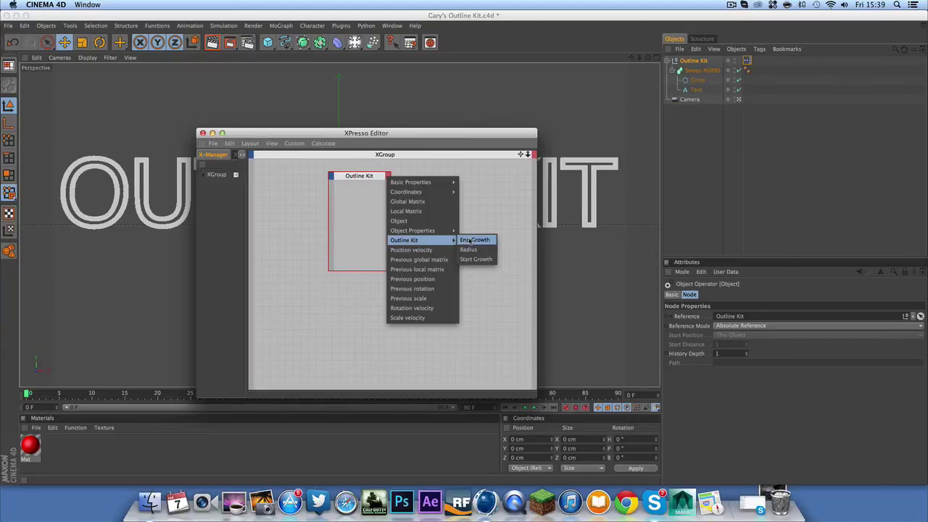
{"action": "left_click", "coordinate": [472, 240]}
{"action": "left_click", "coordinate": [387, 177]}
{"action": "left_click", "coordinate": [473, 249]}
{"action": "left_click", "coordinate": [388, 178]}
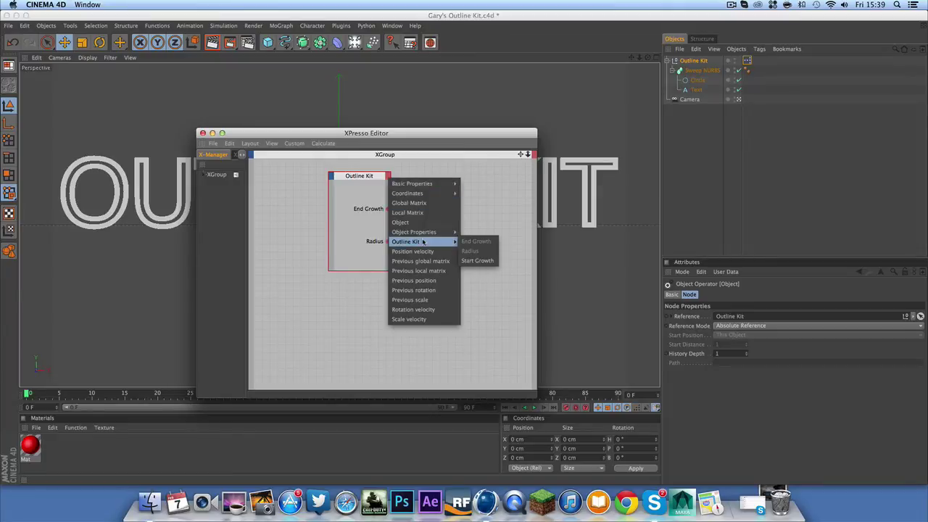
{"action": "left_click", "coordinate": [475, 261]}
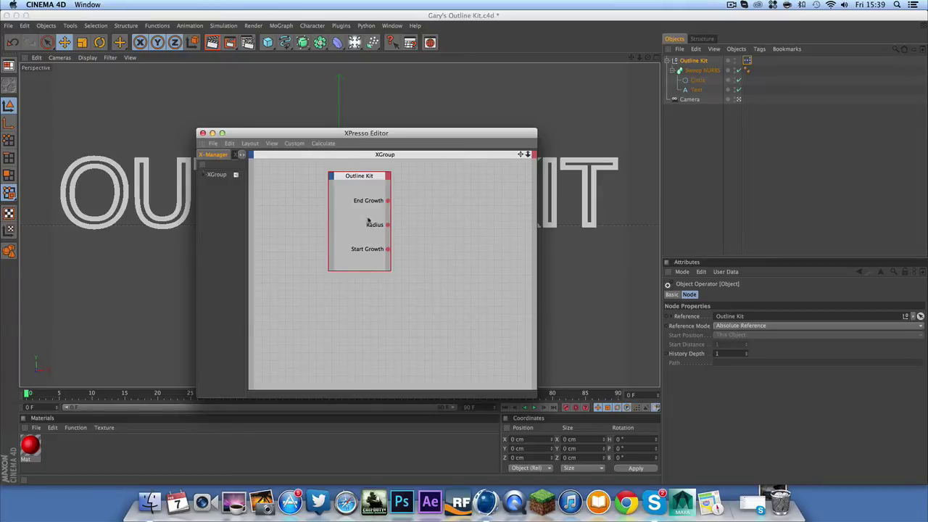
{"action": "left_click_drag", "start_coordinate": [370, 253], "coordinate": [369, 198]}
Step: Drop the Sweep NURBS and Circle objects into the XPresso graph as nodes
{"action": "left_click_drag", "start_coordinate": [367, 182], "coordinate": [350, 182]}
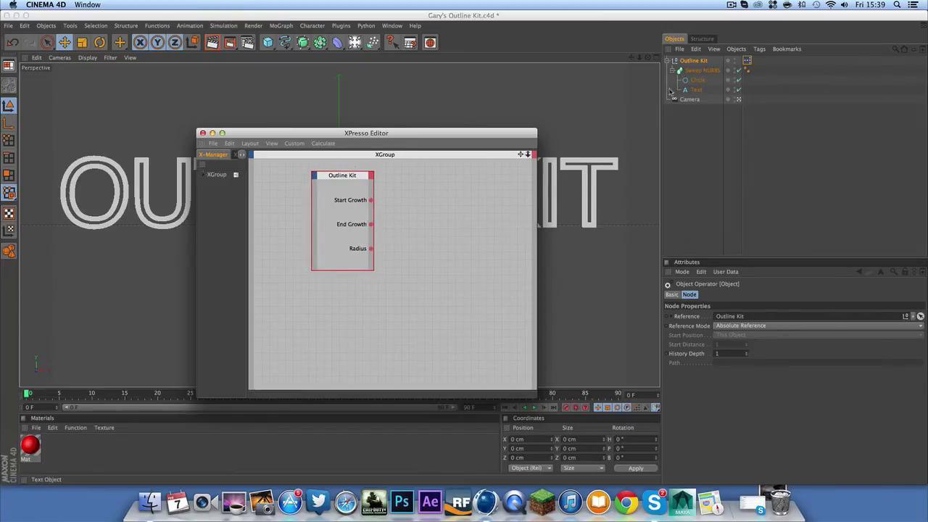
{"action": "left_click_drag", "start_coordinate": [699, 76], "coordinate": [425, 191]}
{"action": "left_click", "coordinate": [697, 81]}
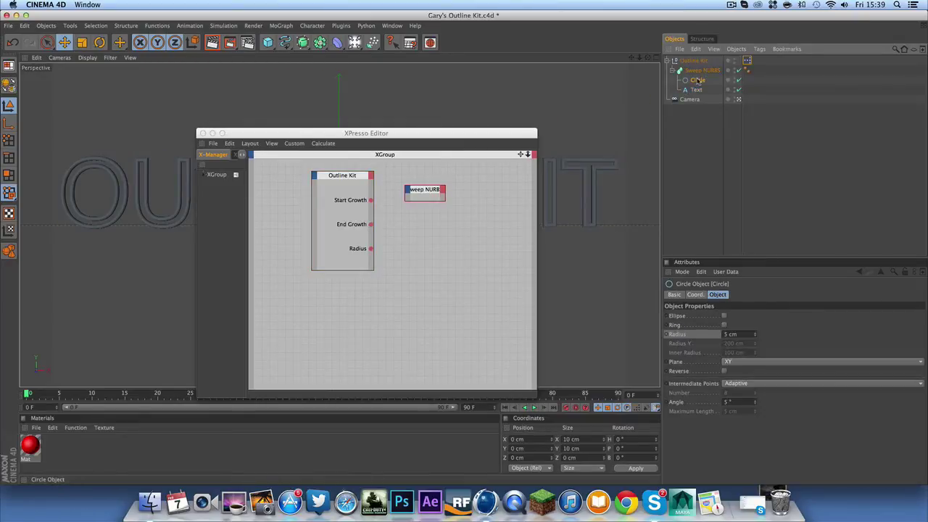
{"action": "left_click_drag", "start_coordinate": [697, 80], "coordinate": [422, 224]}
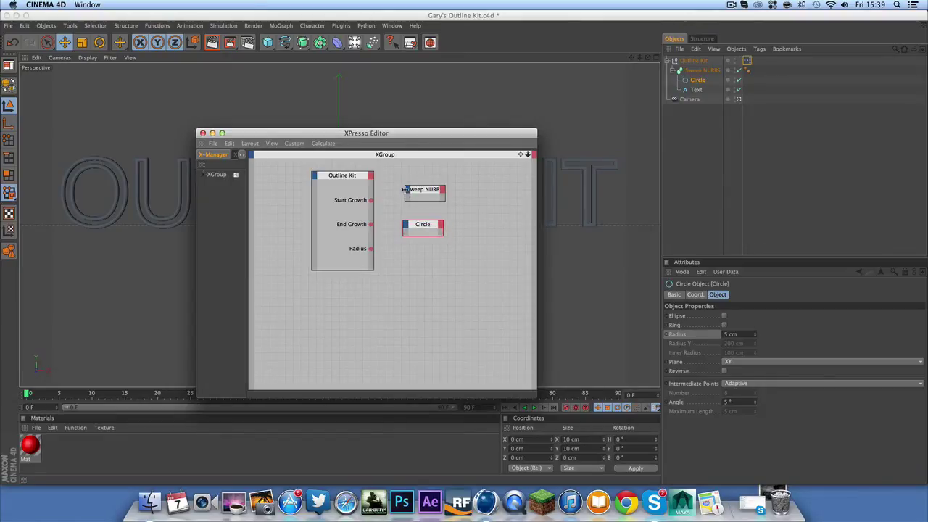
Step: Stack the Circle node under Sweep NURBS, widen it and align the two
{"action": "left_click_drag", "start_coordinate": [405, 190], "coordinate": [440, 176]}
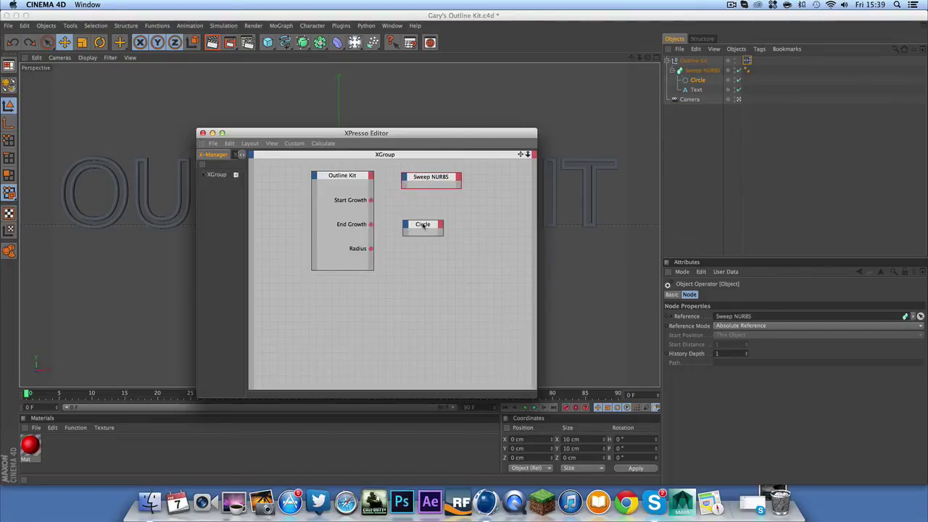
{"action": "left_click_drag", "start_coordinate": [424, 226], "coordinate": [423, 200]}
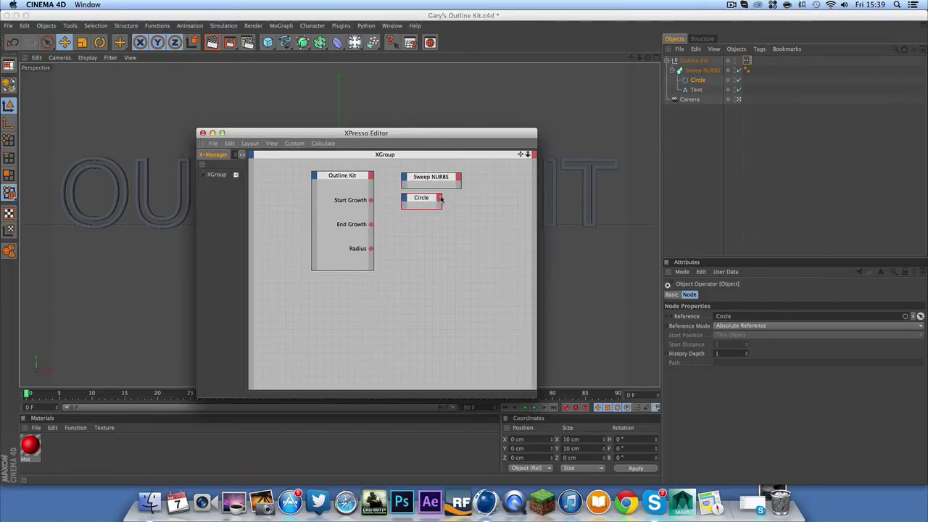
{"action": "left_click", "coordinate": [441, 198]}
{"action": "left_click", "coordinate": [435, 202]}
{"action": "left_click_drag", "start_coordinate": [442, 205], "coordinate": [461, 204]}
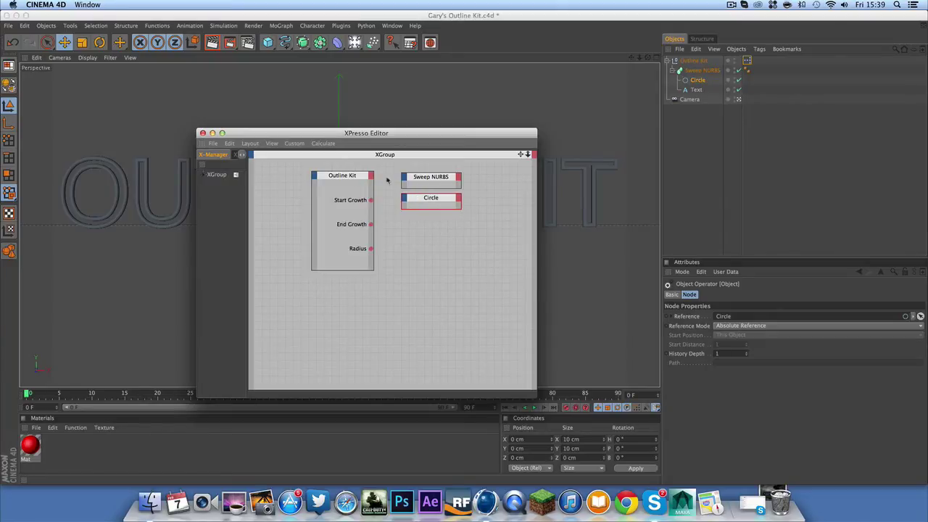
{"action": "left_click", "coordinate": [420, 180]}
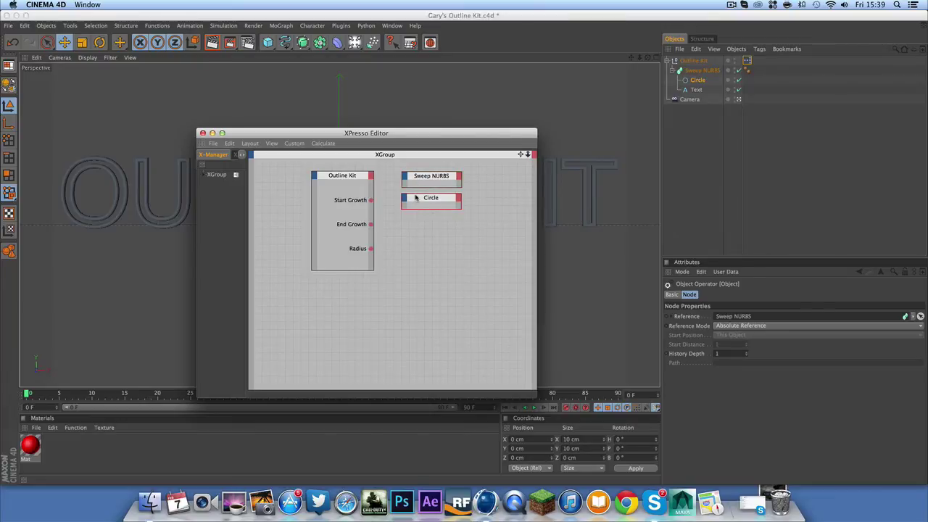
{"action": "left_click_drag", "start_coordinate": [416, 198], "coordinate": [414, 195]}
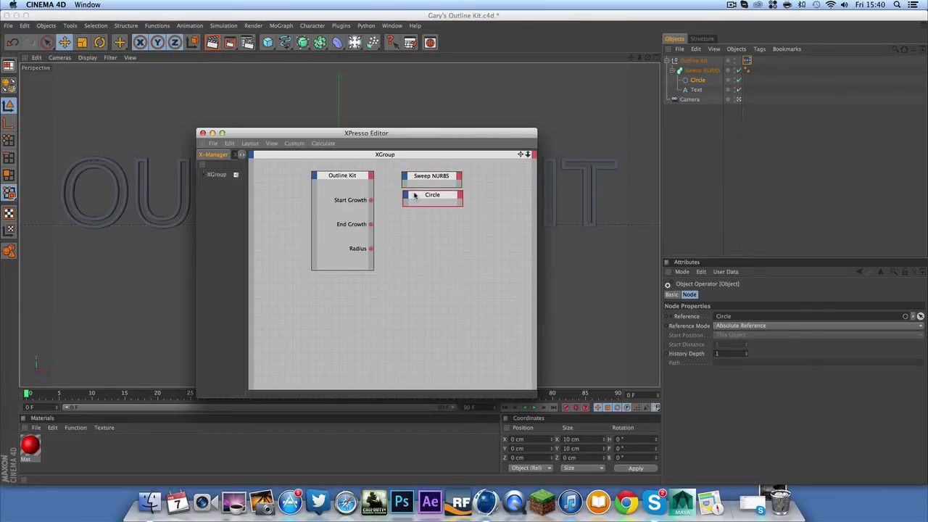
Step: Browse the Circle node's input list and Outline Kit's output list without adding ports
{"action": "left_click", "coordinate": [405, 196]}
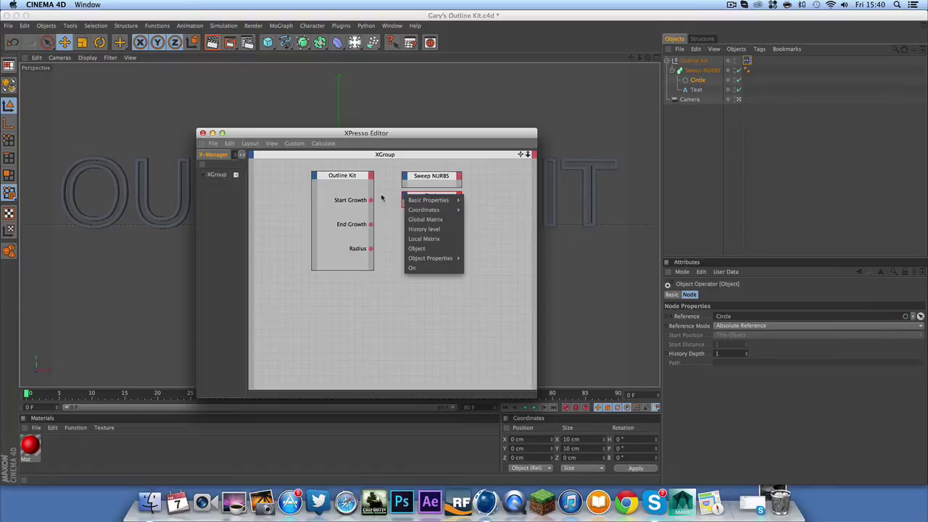
{"action": "left_click", "coordinate": [405, 196]}
{"action": "left_click", "coordinate": [407, 197]}
{"action": "mouse_move", "coordinate": [408, 202]}
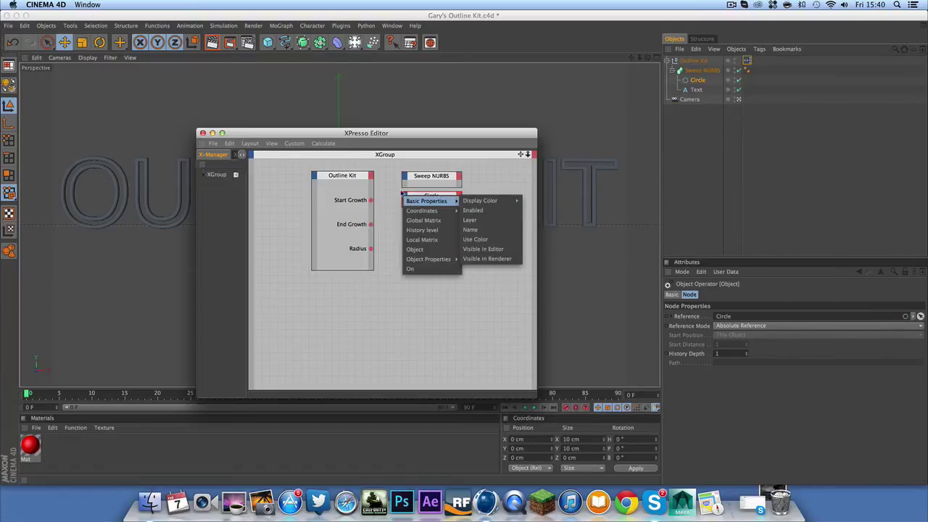
{"action": "left_click", "coordinate": [404, 190]}
{"action": "left_click", "coordinate": [407, 196]}
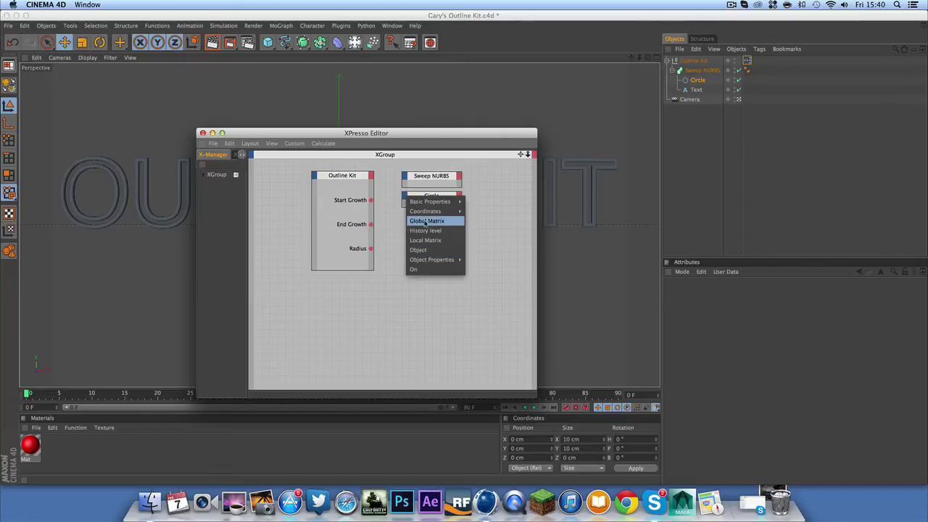
{"action": "mouse_move", "coordinate": [435, 213]}
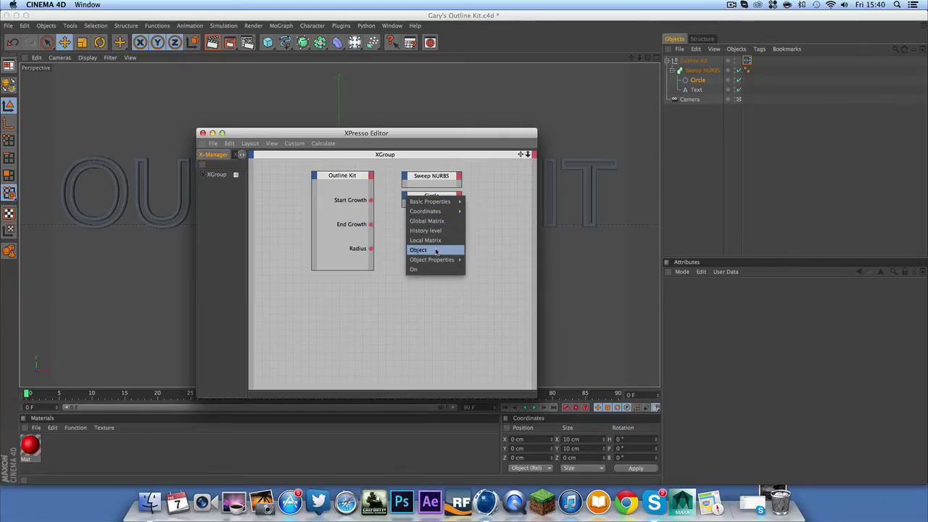
{"action": "mouse_move", "coordinate": [435, 261]}
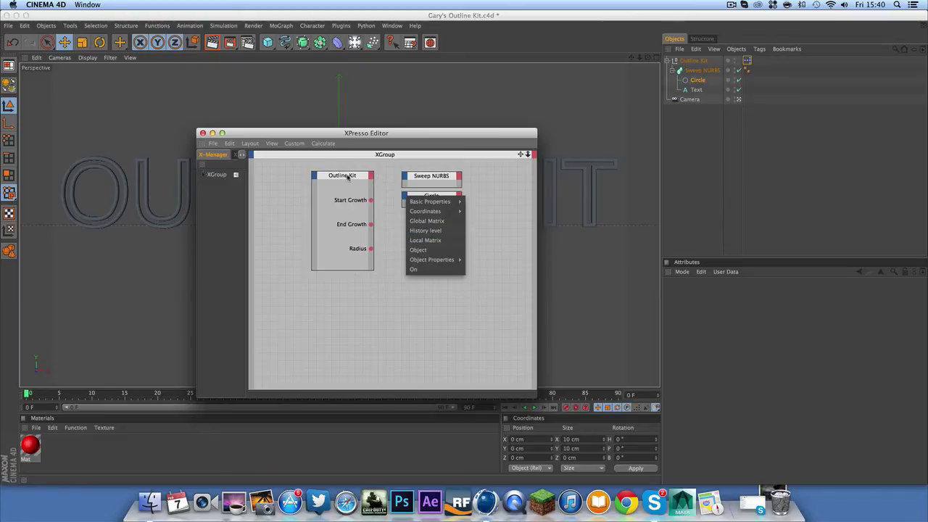
{"action": "left_click", "coordinate": [415, 180]}
{"action": "left_click", "coordinate": [372, 175]}
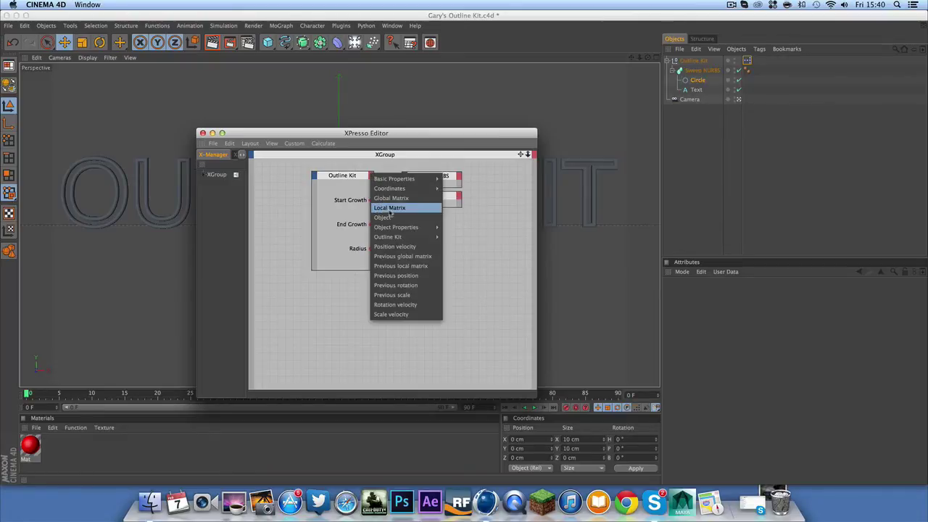
{"action": "left_click", "coordinate": [337, 181]}
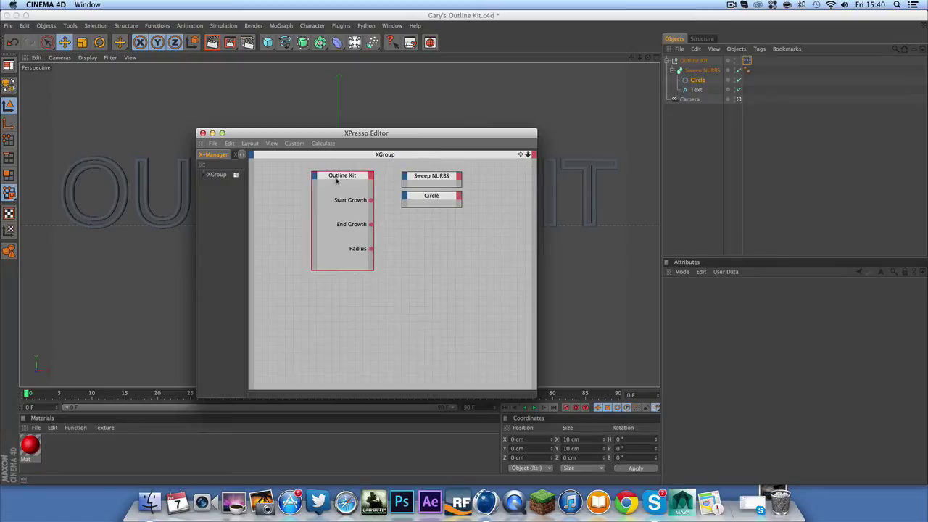
Step: Add a Start Growth input port to the Sweep NURBS node and make it taller
{"action": "left_click", "coordinate": [403, 178]}
{"action": "mouse_move", "coordinate": [405, 190]}
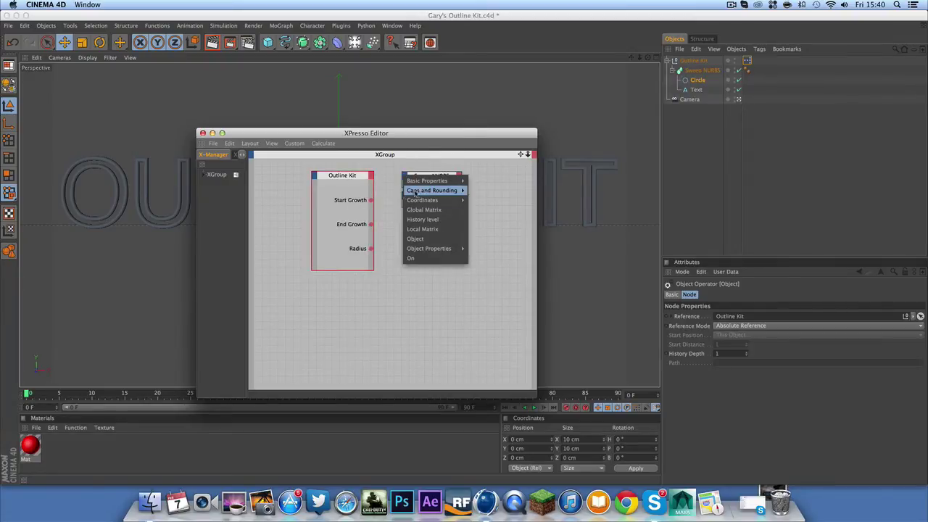
{"action": "mouse_move", "coordinate": [429, 181]}
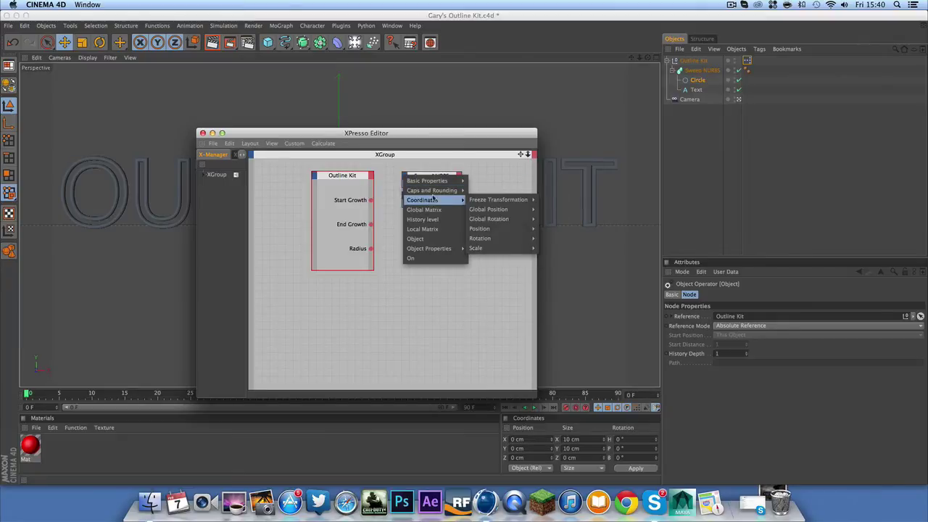
{"action": "mouse_move", "coordinate": [441, 250]}
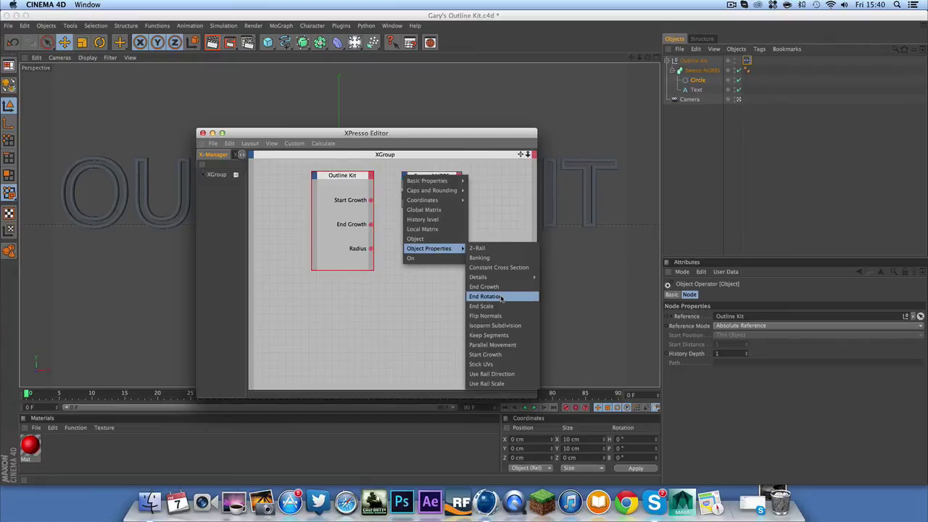
{"action": "left_click", "coordinate": [502, 354]}
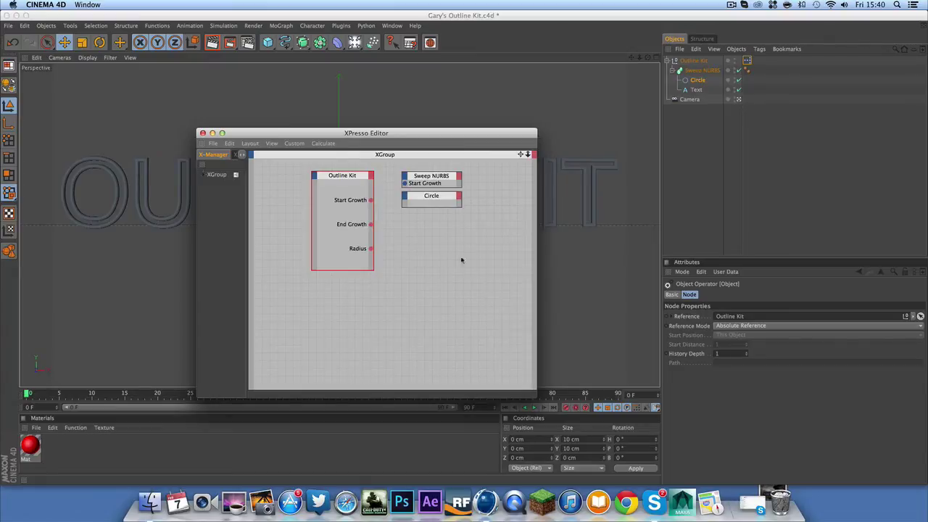
{"action": "left_click", "coordinate": [410, 186]}
{"action": "left_click_drag", "start_coordinate": [413, 205], "coordinate": [419, 225]}
Step: Add an End Growth input to Sweep NURBS and move the Circle node beneath it
{"action": "left_click", "coordinate": [422, 194]}
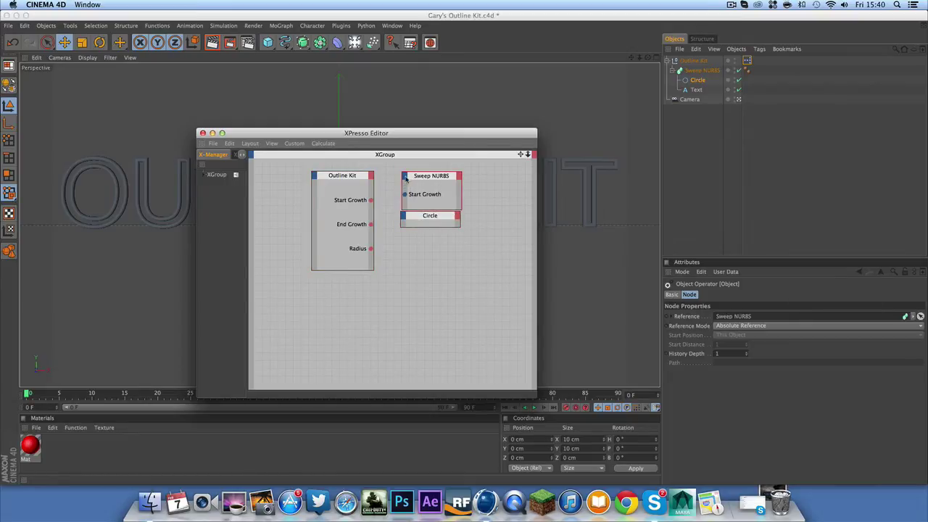
{"action": "left_click", "coordinate": [404, 176]}
{"action": "mouse_move", "coordinate": [433, 251]}
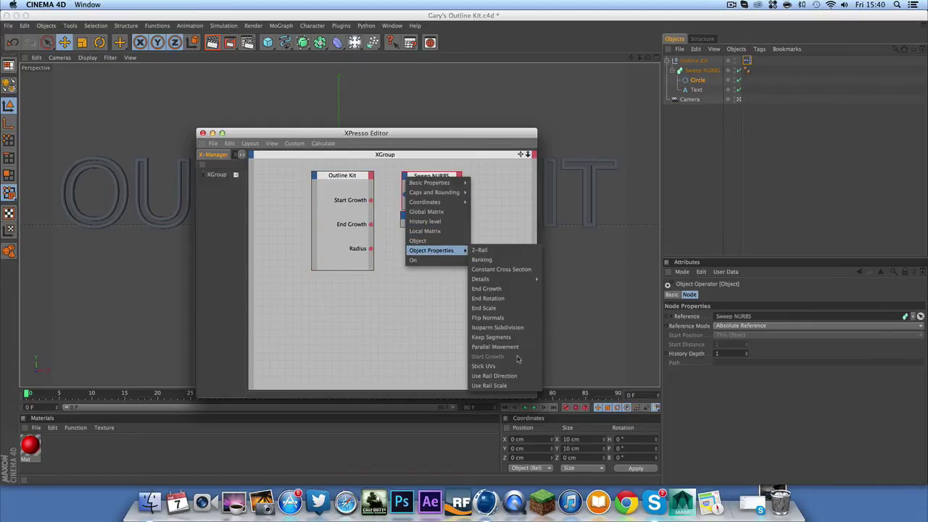
{"action": "left_click", "coordinate": [490, 289]}
{"action": "left_click", "coordinate": [442, 225]}
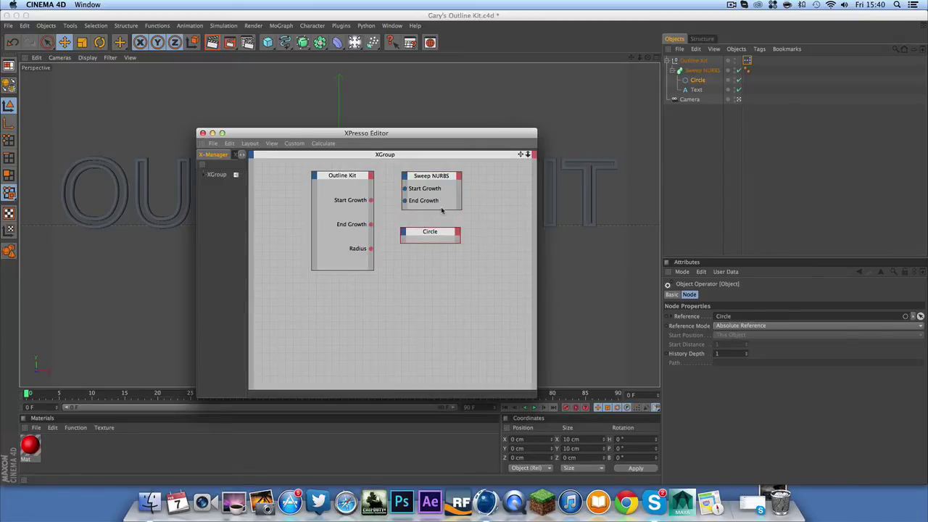
{"action": "left_click_drag", "start_coordinate": [440, 209], "coordinate": [434, 271]}
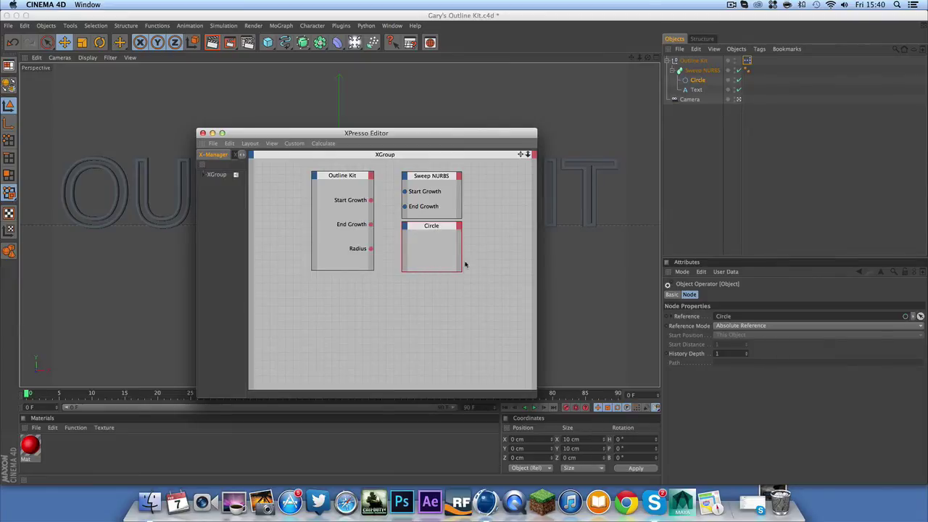
{"action": "left_click", "coordinate": [490, 252]}
Step: Add a Radius input port to the Circle node and shrink the node to fit
{"action": "left_click", "coordinate": [434, 229]}
{"action": "left_click", "coordinate": [404, 225]}
{"action": "mouse_move", "coordinate": [429, 289]}
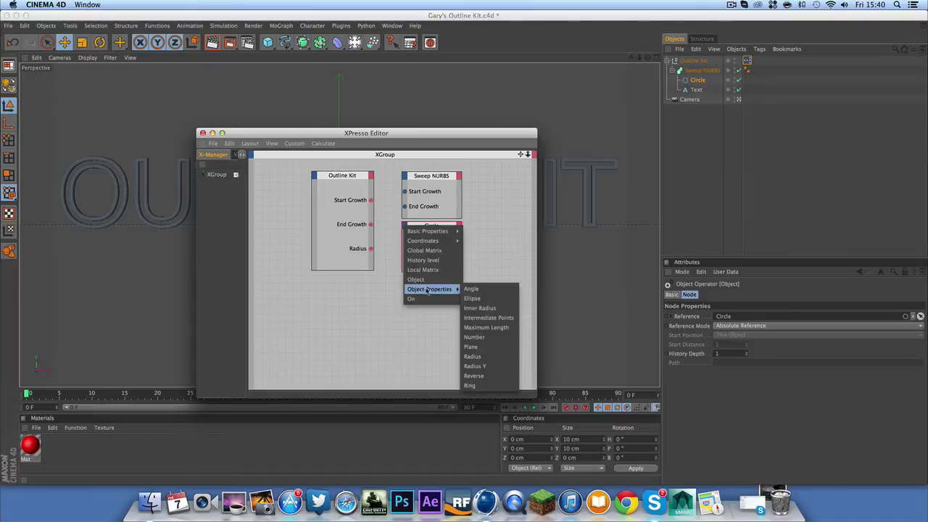
{"action": "left_click", "coordinate": [479, 356]}
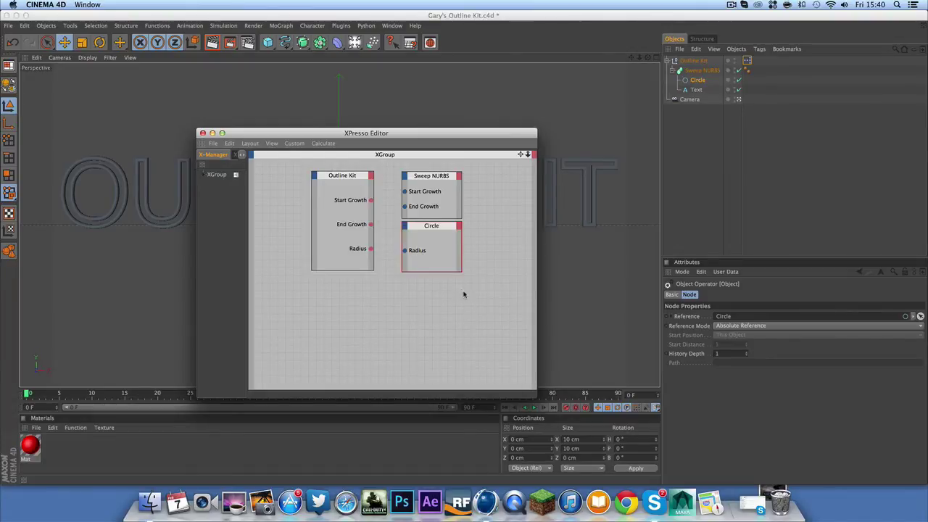
{"action": "left_click", "coordinate": [473, 253]}
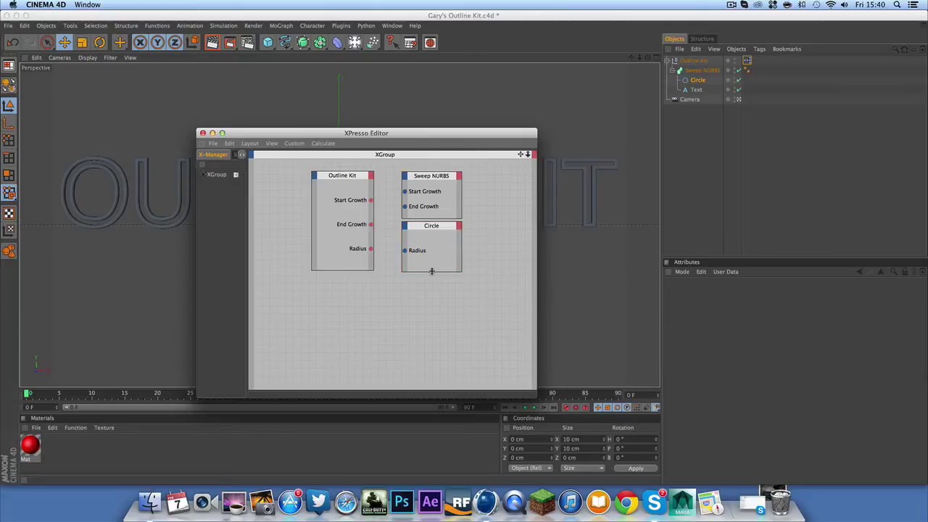
{"action": "left_click_drag", "start_coordinate": [431, 271], "coordinate": [431, 241]}
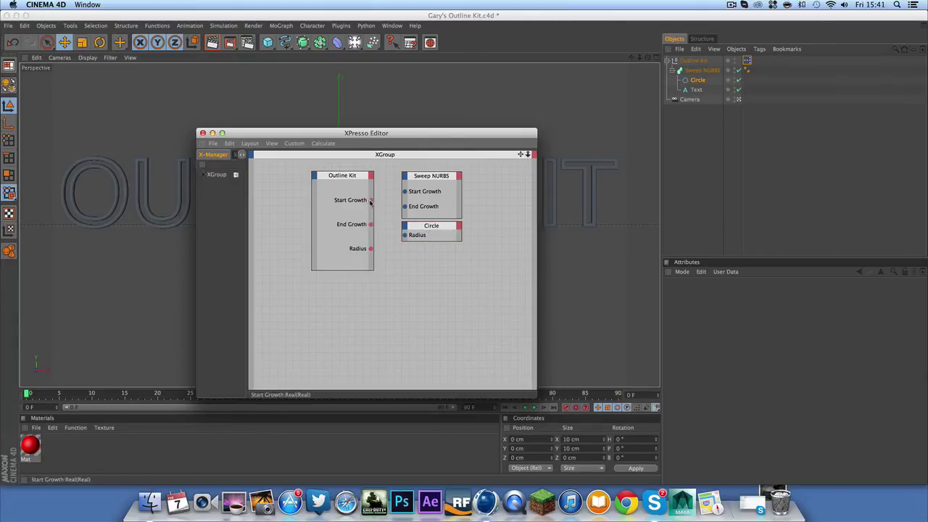
Step: Wire Start Growth, End Growth and Radius to their Sweep NURBS and Circle inputs, then close XPresso
{"action": "left_click_drag", "start_coordinate": [370, 200], "coordinate": [405, 192]}
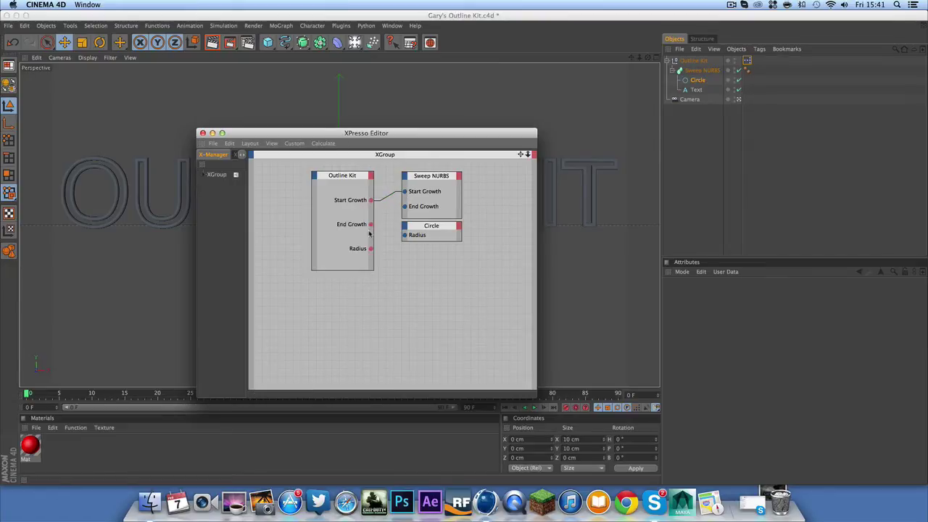
{"action": "left_click_drag", "start_coordinate": [370, 225], "coordinate": [404, 208]}
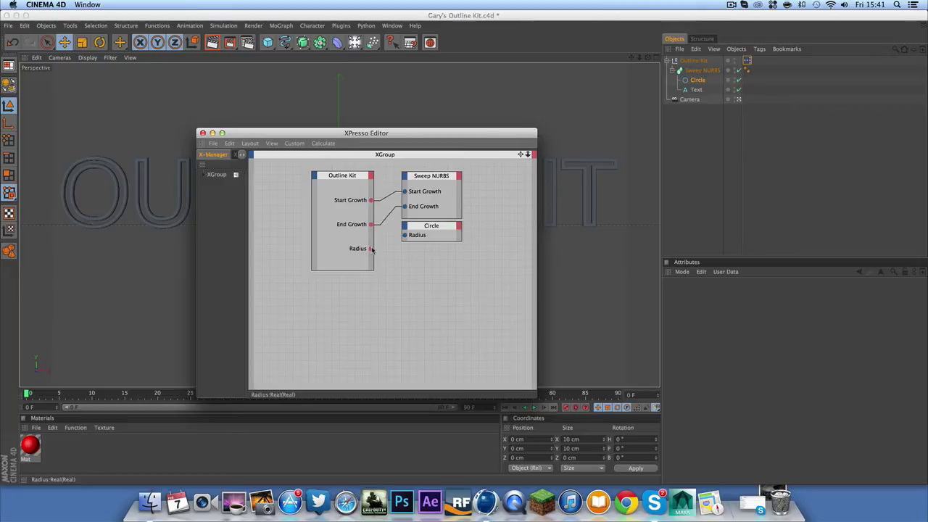
{"action": "left_click_drag", "start_coordinate": [370, 248], "coordinate": [404, 235]}
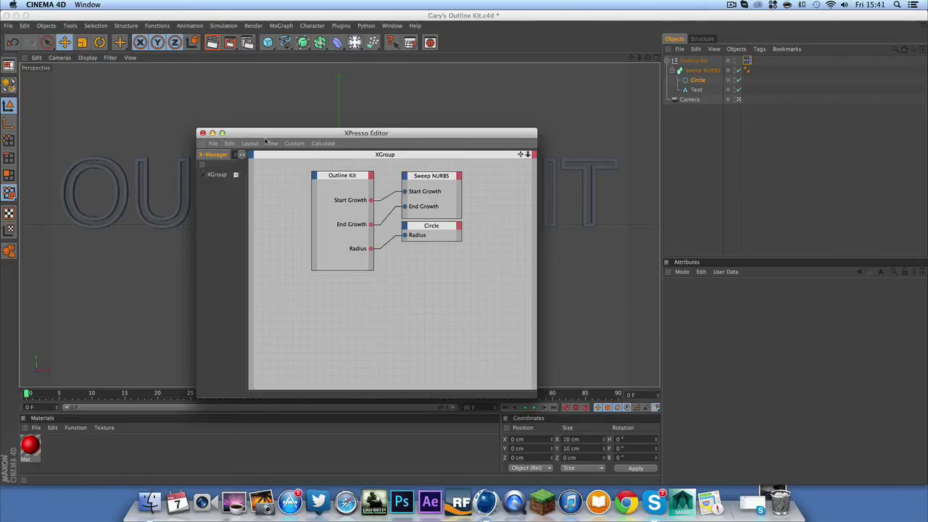
{"action": "left_click", "coordinate": [212, 133]}
{"action": "left_click", "coordinate": [692, 60]}
Step: Collapse Outline Kit, test Radius thickness and End Growth on the text, then check the XPresso tag
{"action": "left_click", "coordinate": [671, 61]}
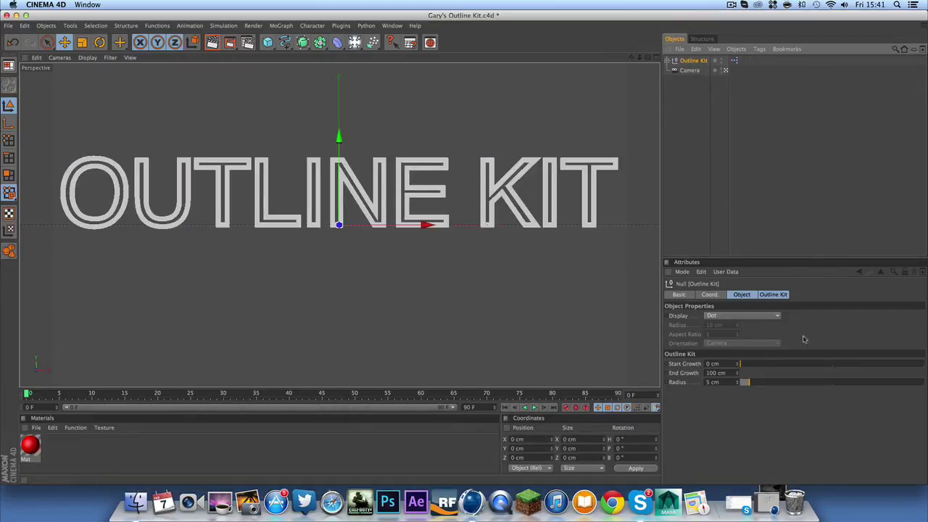
{"action": "left_click_drag", "start_coordinate": [750, 382], "coordinate": [737, 365]}
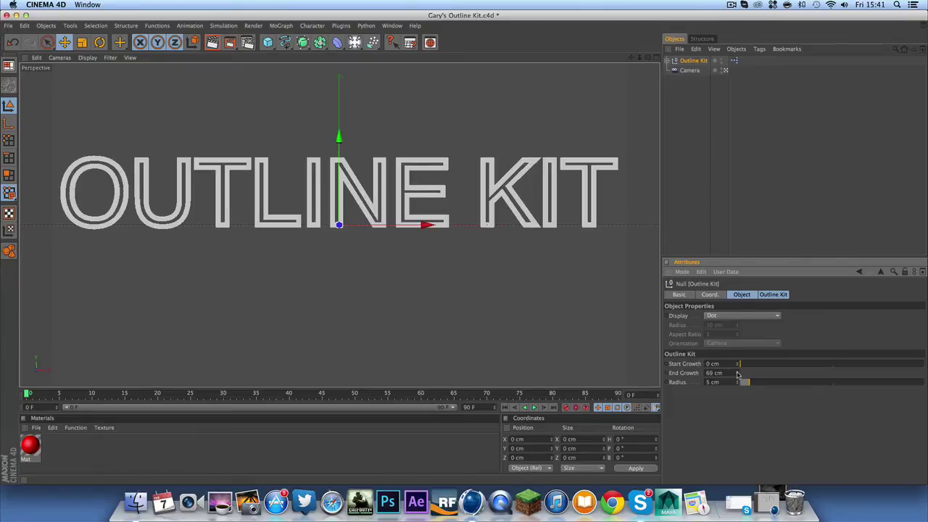
{"action": "left_click", "coordinate": [736, 371]}
{"action": "left_click", "coordinate": [773, 295]}
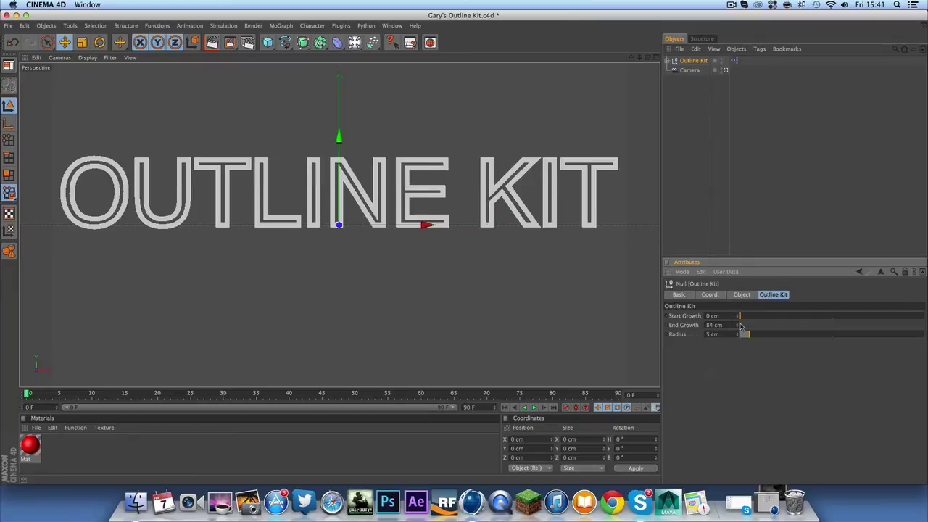
{"action": "left_click", "coordinate": [737, 327]}
{"action": "left_click", "coordinate": [723, 255]}
{"action": "left_click", "coordinate": [706, 61]}
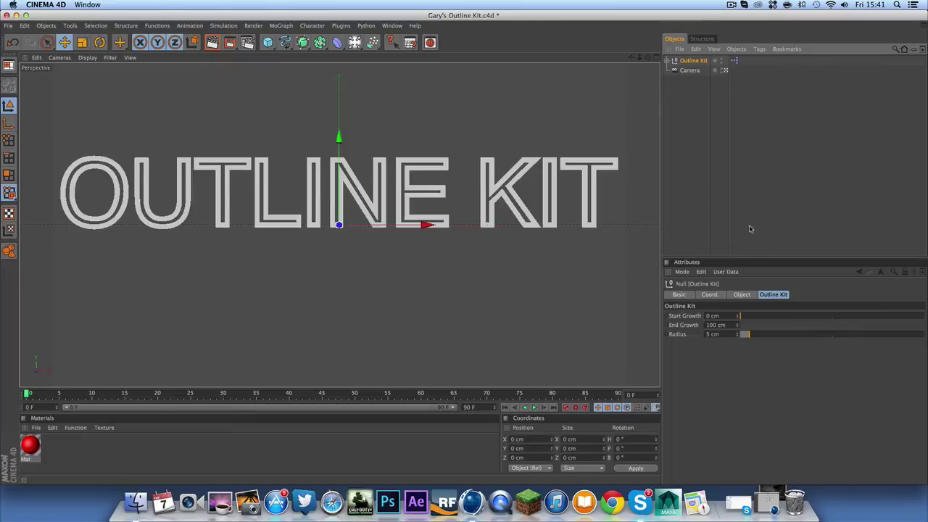
{"action": "left_click", "coordinate": [734, 61]}
Step: Open Manage User Data for the Outline Kit null and move the window aside
{"action": "left_click", "coordinate": [694, 61]}
{"action": "left_click", "coordinate": [725, 271]}
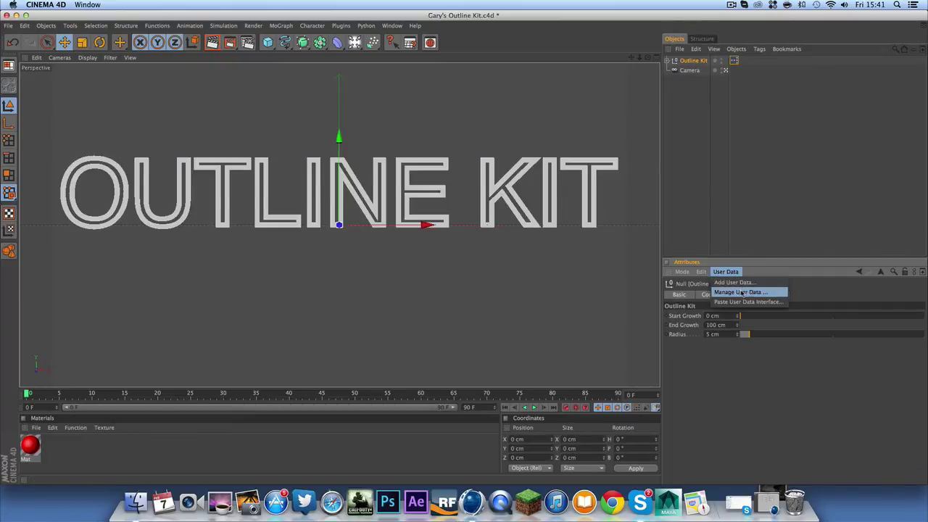
{"action": "left_click", "coordinate": [739, 288]}
{"action": "left_click", "coordinate": [584, 192]}
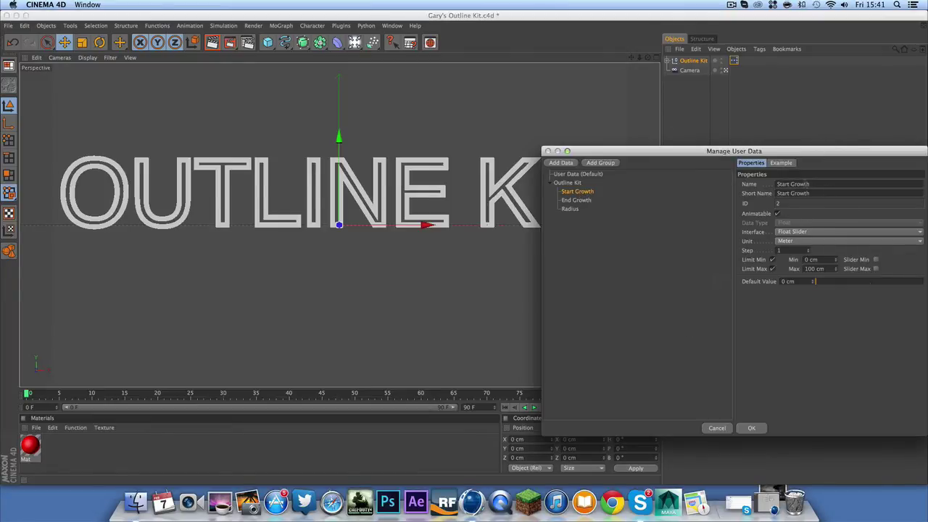
{"action": "left_click_drag", "start_coordinate": [756, 156], "coordinate": [697, 165]}
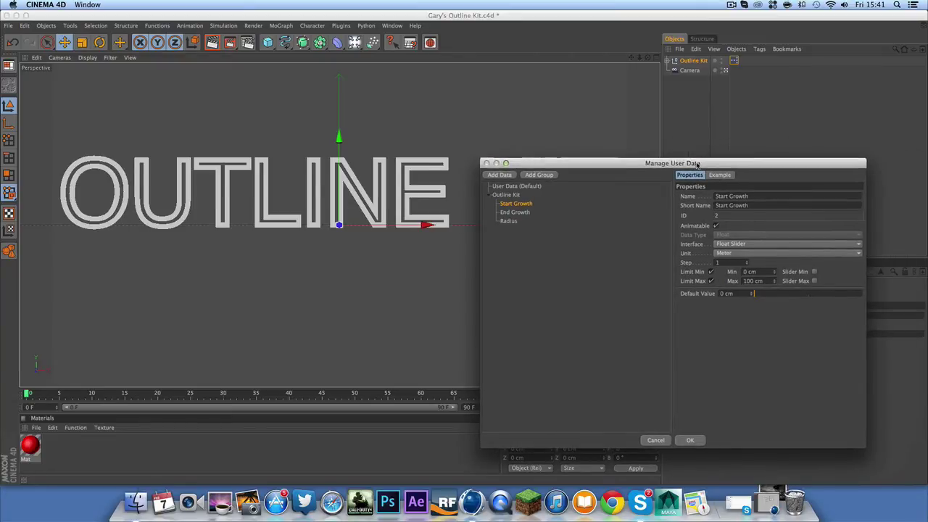
Step: Make End Growth a Percent Float Slider, set Start Growth to Percent, and confirm
{"action": "left_click", "coordinate": [519, 215]}
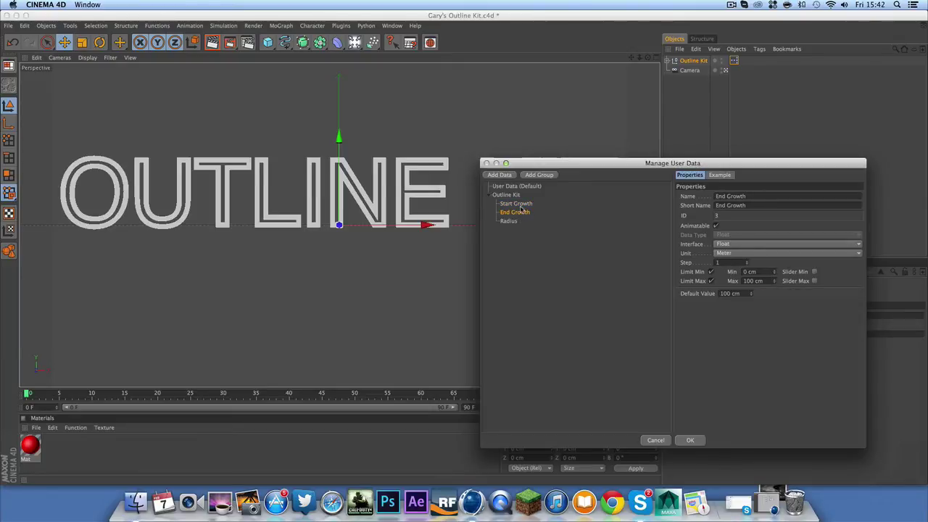
{"action": "left_click", "coordinate": [731, 246]}
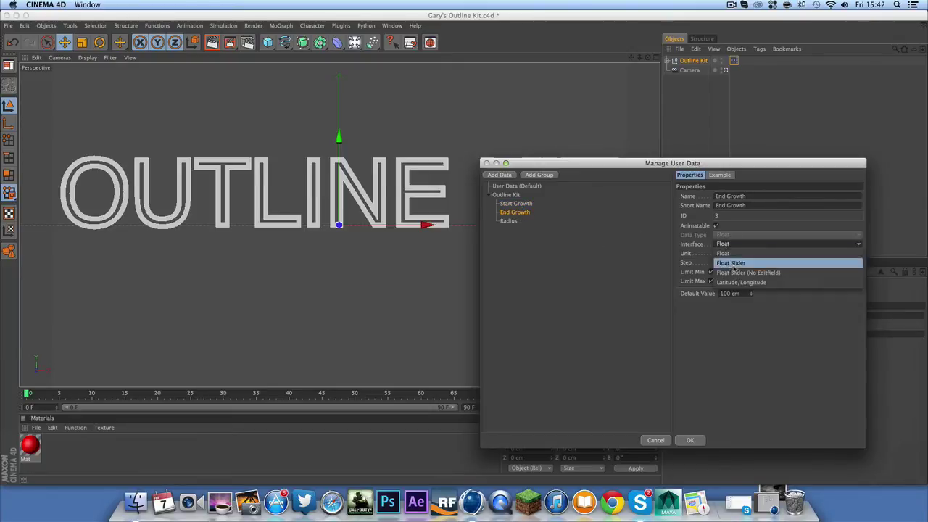
{"action": "left_click", "coordinate": [734, 263]}
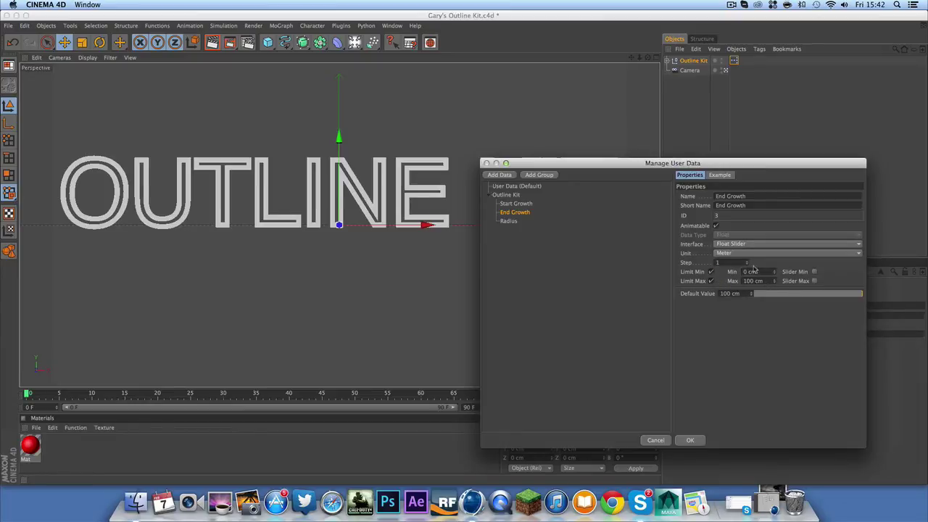
{"action": "left_click", "coordinate": [737, 255]}
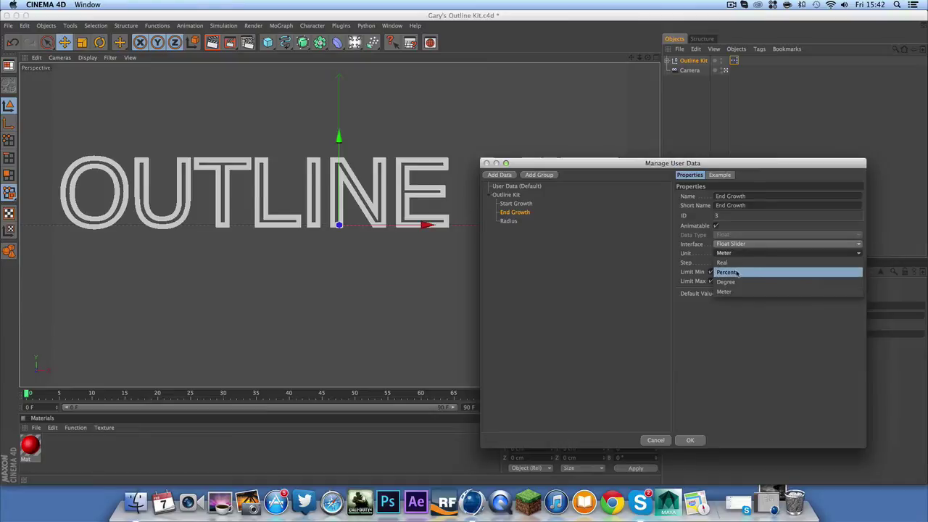
{"action": "left_click", "coordinate": [738, 272]}
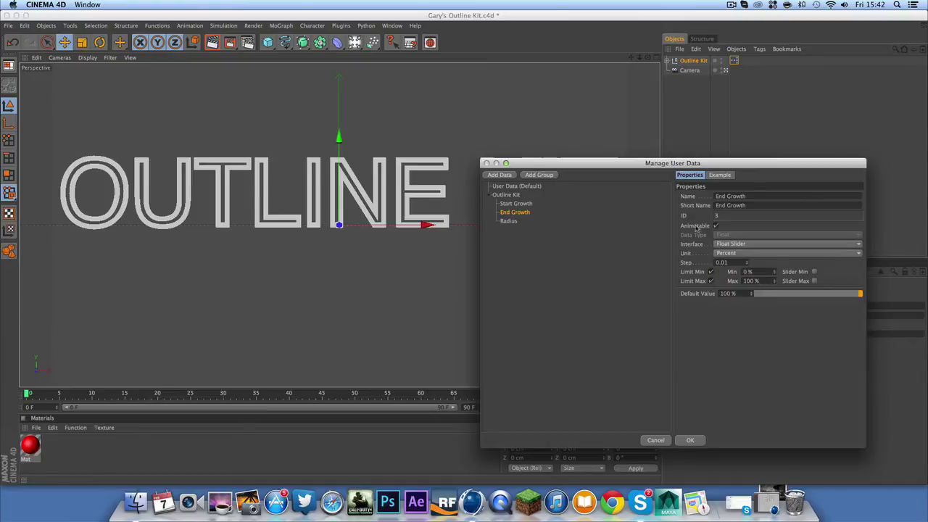
{"action": "left_click", "coordinate": [517, 204]}
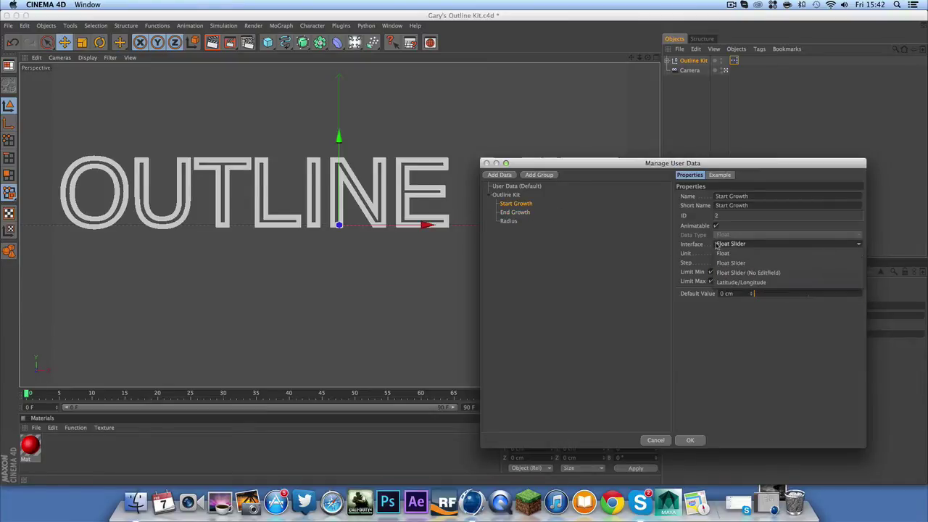
{"action": "left_click", "coordinate": [737, 254]}
{"action": "left_click", "coordinate": [726, 272]}
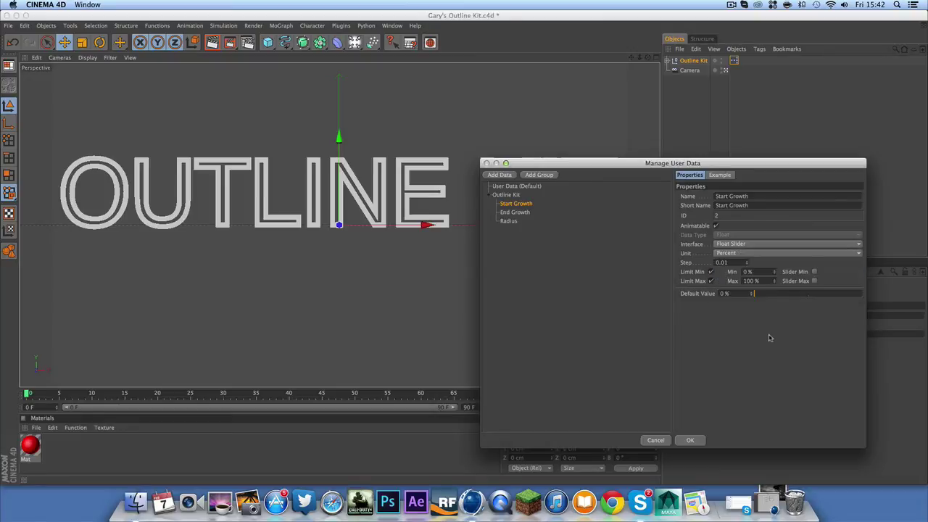
{"action": "left_click", "coordinate": [689, 440]}
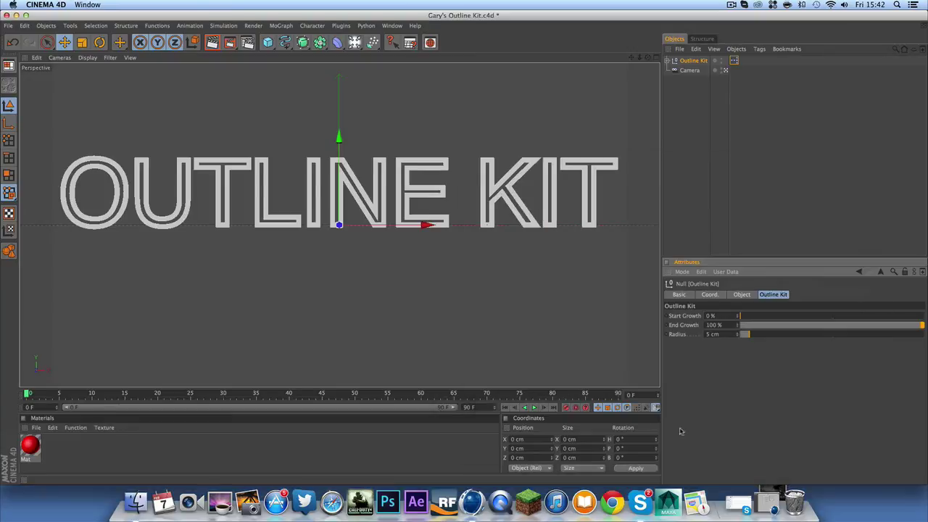
Step: Test End Growth back to 100% and sweep Radius from very large down to 0 cm
{"action": "left_click", "coordinate": [759, 326]}
{"action": "left_click_drag", "start_coordinate": [758, 327], "coordinate": [896, 324]}
{"action": "left_click_drag", "start_coordinate": [745, 334], "coordinate": [773, 355]}
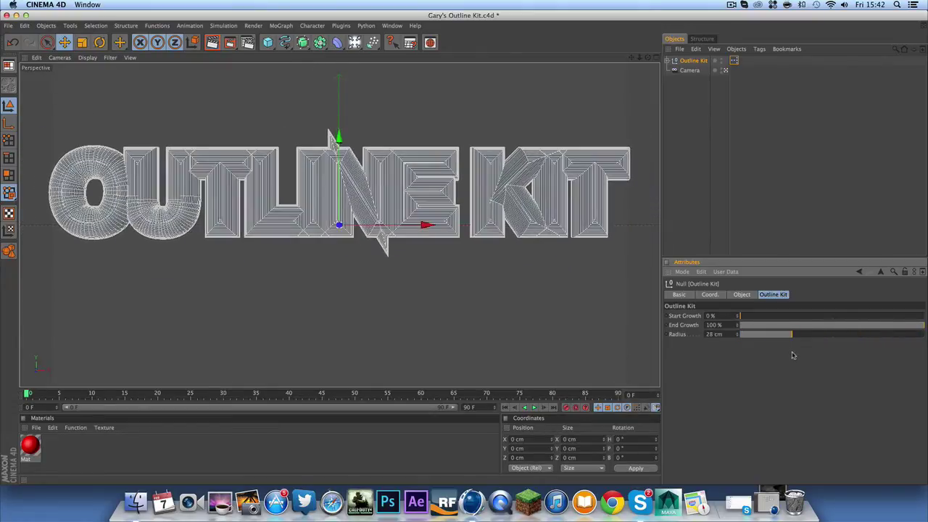
{"action": "left_click_drag", "start_coordinate": [793, 356], "coordinate": [753, 333]}
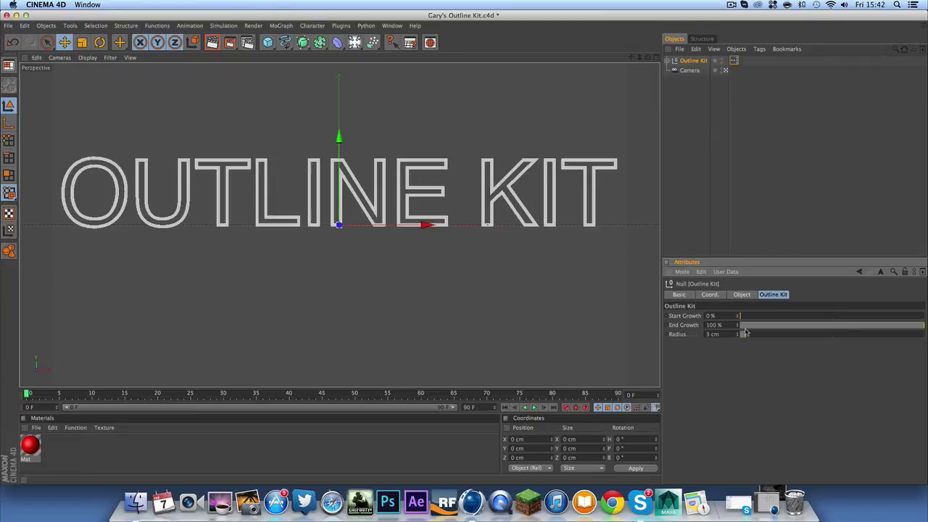
{"action": "mouse_move", "coordinate": [739, 338]}
{"action": "left_mouse_down"}
{"action": "mouse_move", "coordinate": [798, 336]}
{"action": "mouse_move", "coordinate": [701, 335]}
{"action": "mouse_move", "coordinate": [868, 340]}
{"action": "mouse_move", "coordinate": [746, 335]}
{"action": "mouse_move", "coordinate": [760, 319]}
{"action": "mouse_move", "coordinate": [823, 317]}
{"action": "mouse_move", "coordinate": [723, 316]}
{"action": "mouse_move", "coordinate": [918, 324]}
{"action": "left_mouse_up"}
{"action": "left_click", "coordinate": [713, 334]}
Step: Test trimming with End and Start Growth, set Radius to 5 cm, and expand Outline Kit
{"action": "left_click", "coordinate": [770, 320]}
{"action": "left_click_drag", "start_coordinate": [770, 320], "coordinate": [714, 317]}
{"action": "double_click", "coordinate": [725, 334]}
{"action": "type", "text": "5"}
{"action": "key", "text": "Return"}
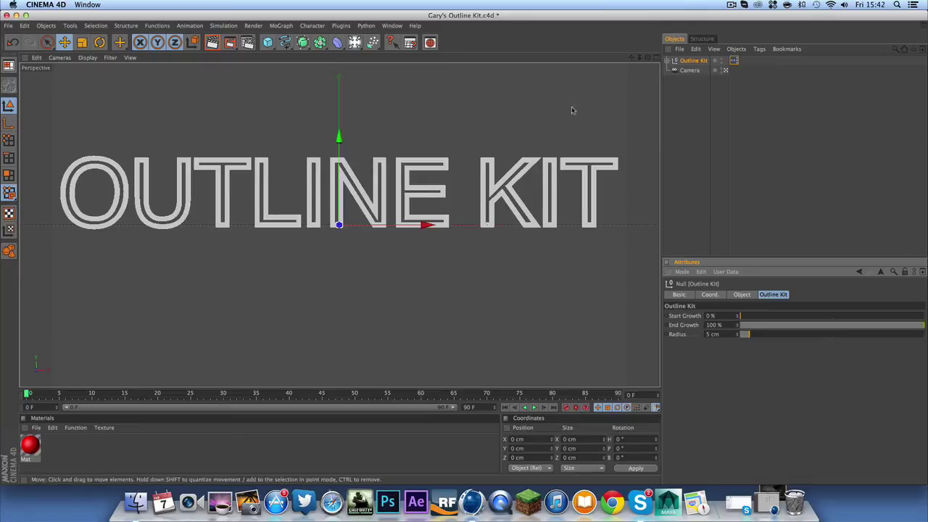
{"action": "left_click", "coordinate": [667, 61]}
Step: Copy the Text object's Text parameter as user data, then open Horizontal Spacing's parameter menu
{"action": "left_click", "coordinate": [696, 89]}
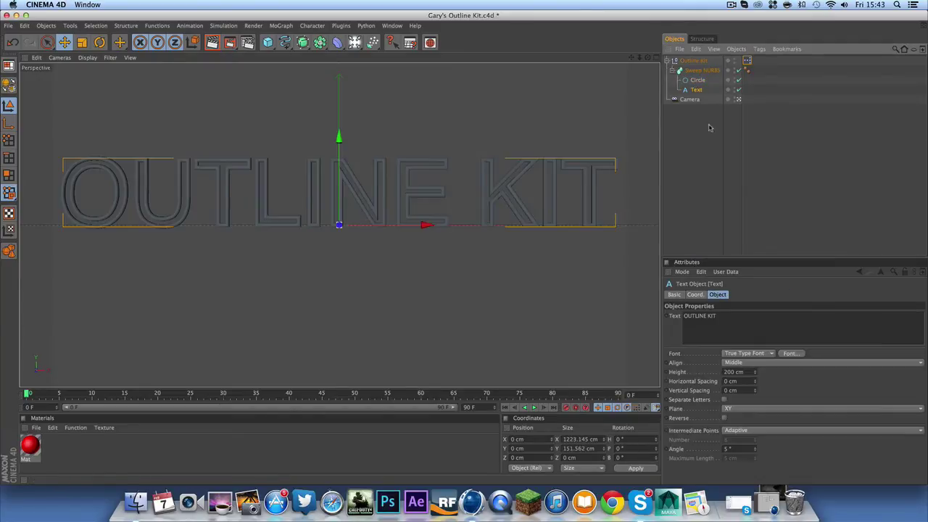
{"action": "right_click", "coordinate": [674, 317]}
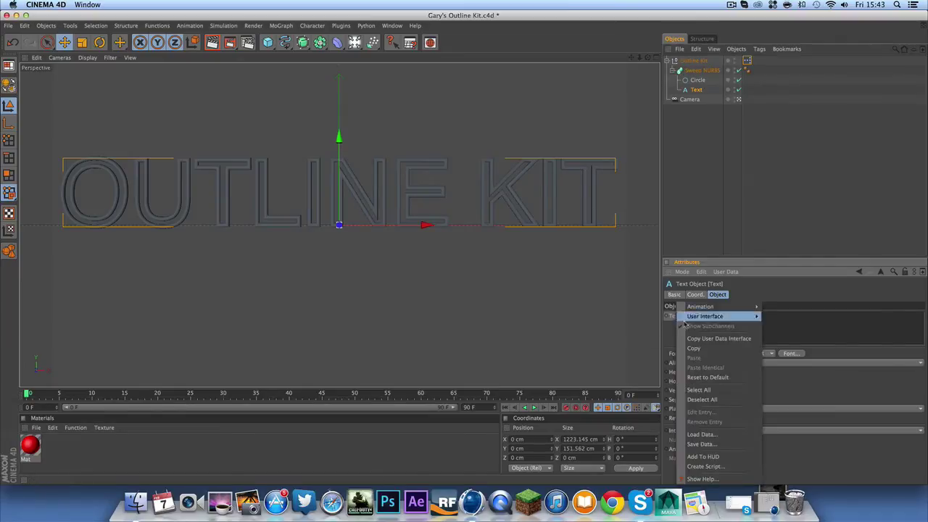
{"action": "left_click", "coordinate": [725, 339]}
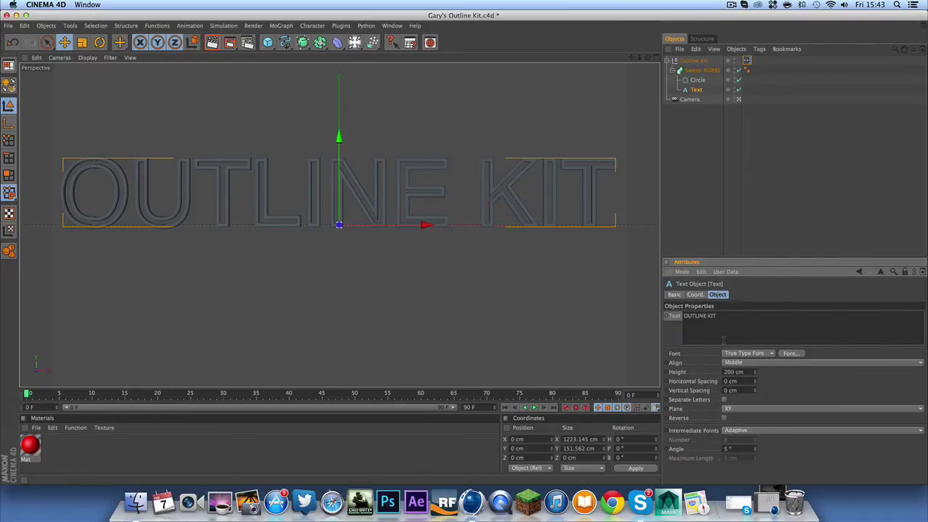
{"action": "left_click", "coordinate": [691, 384]}
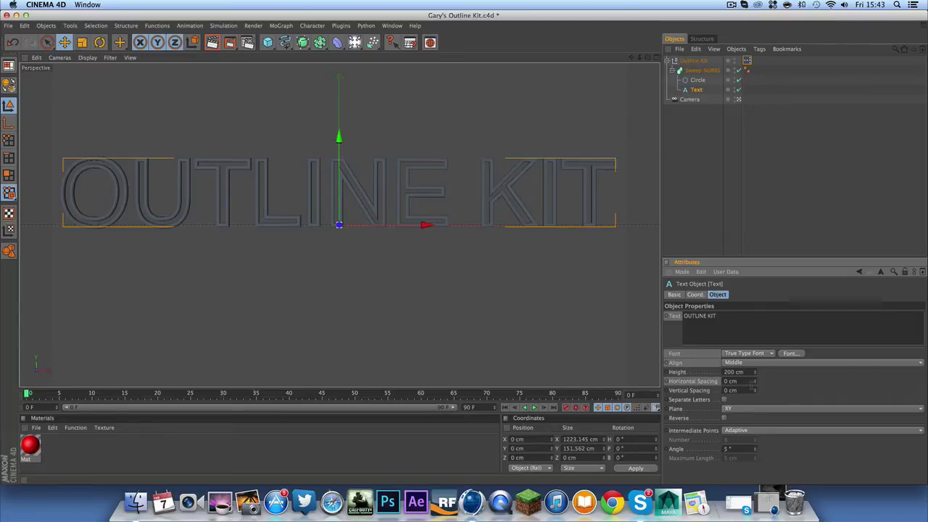
{"action": "right_click", "coordinate": [712, 386]}
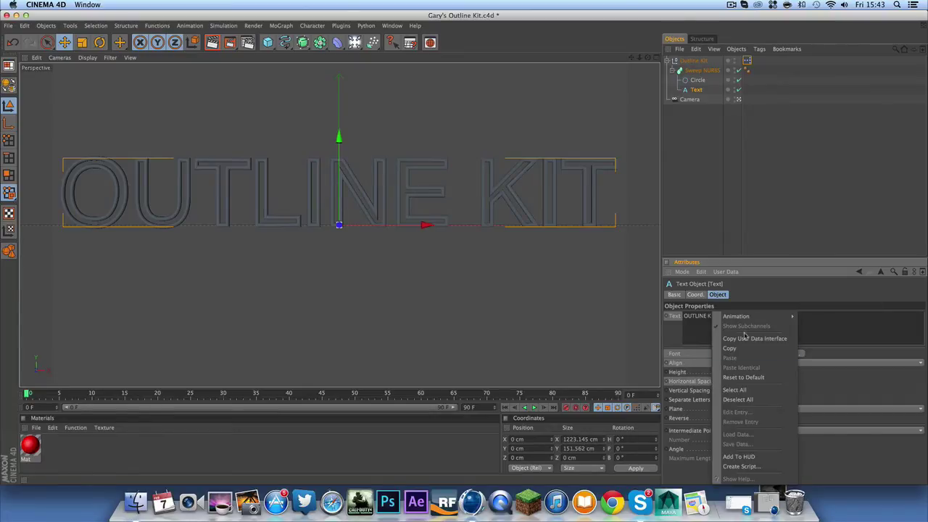
Step: Move the new Text, Font, Align and Horizontal Spacing user data entries below Radius
{"action": "left_click", "coordinate": [693, 60]}
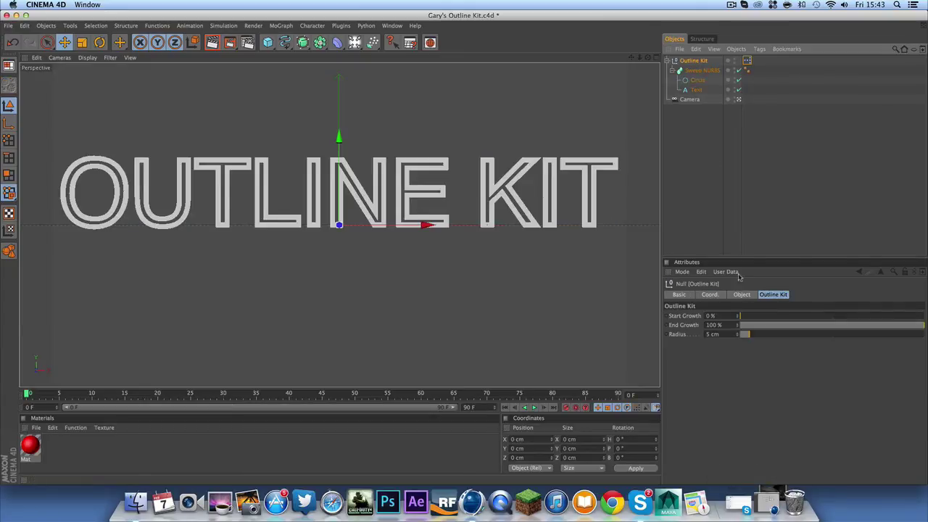
{"action": "left_click", "coordinate": [726, 271]}
{"action": "left_click", "coordinate": [738, 292]}
{"action": "left_click", "coordinate": [572, 219]}
{"action": "left_click", "coordinate": [566, 193], "text": "shift"}
{"action": "left_click_drag", "start_coordinate": [565, 193], "coordinate": [573, 258]}
Step: Review each new entry's settings, including Align's Left/Middle/Right options, and confirm
{"action": "left_click", "coordinate": [567, 227]}
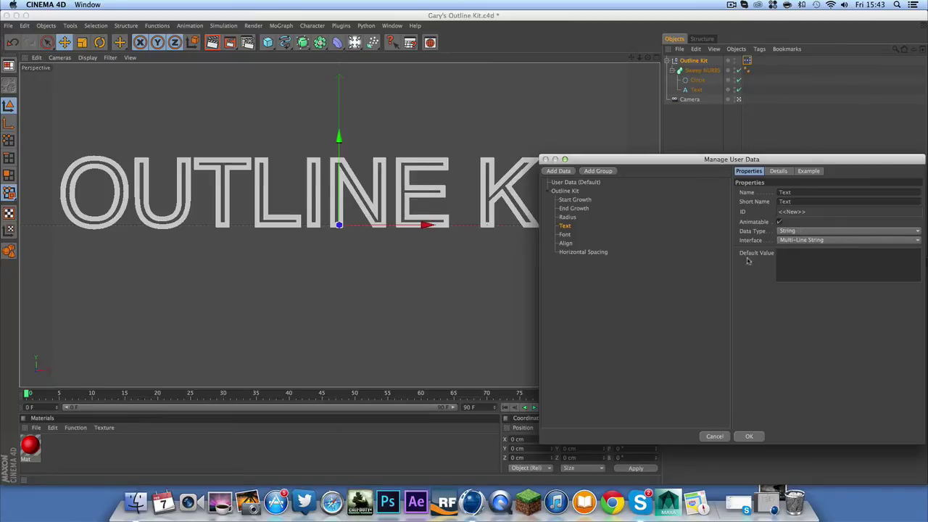
{"action": "left_click", "coordinate": [565, 236]}
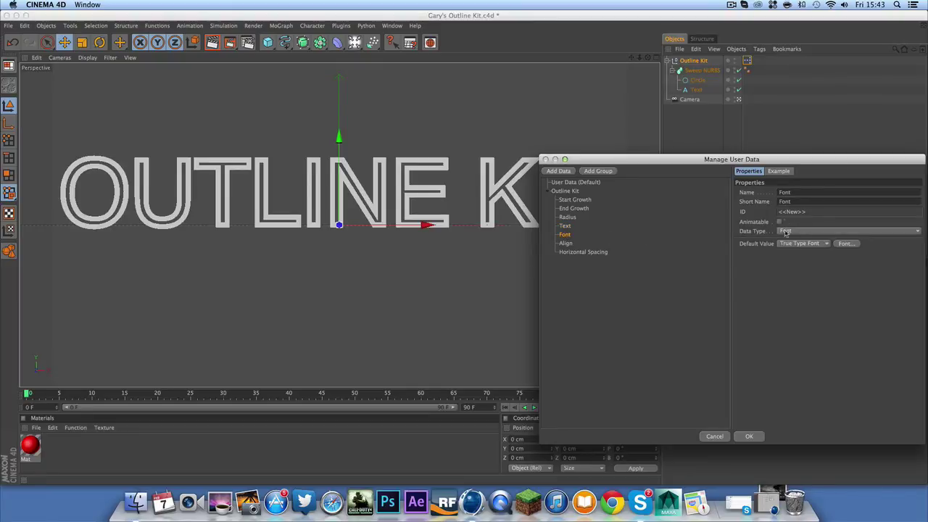
{"action": "left_click", "coordinate": [568, 245]}
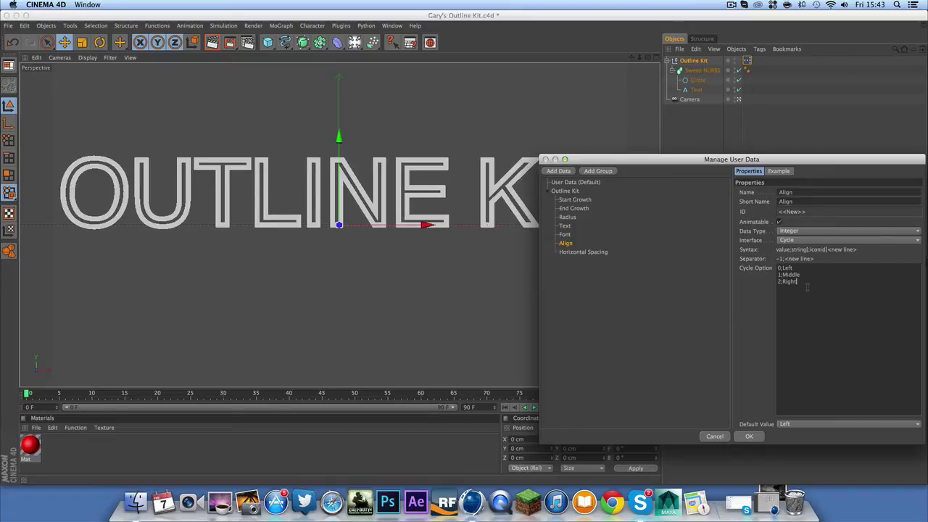
{"action": "left_click", "coordinate": [729, 279]}
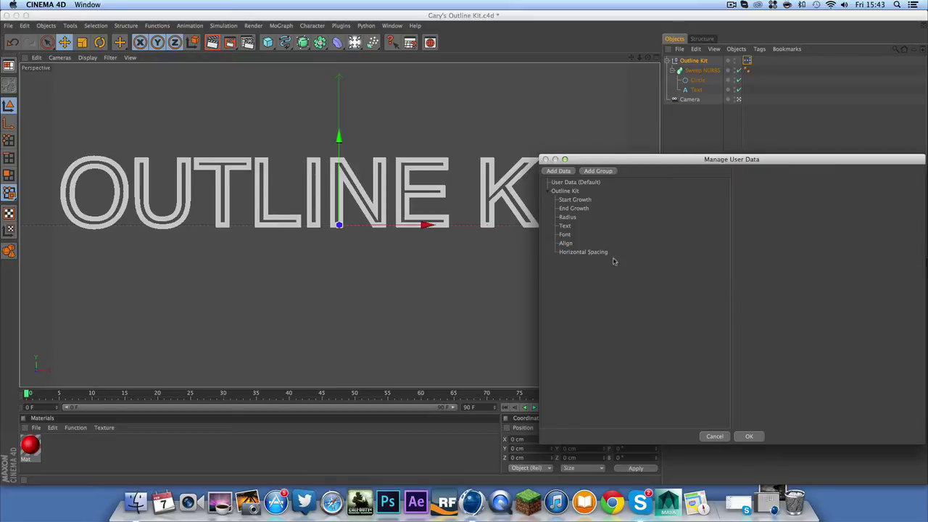
{"action": "left_click", "coordinate": [573, 251]}
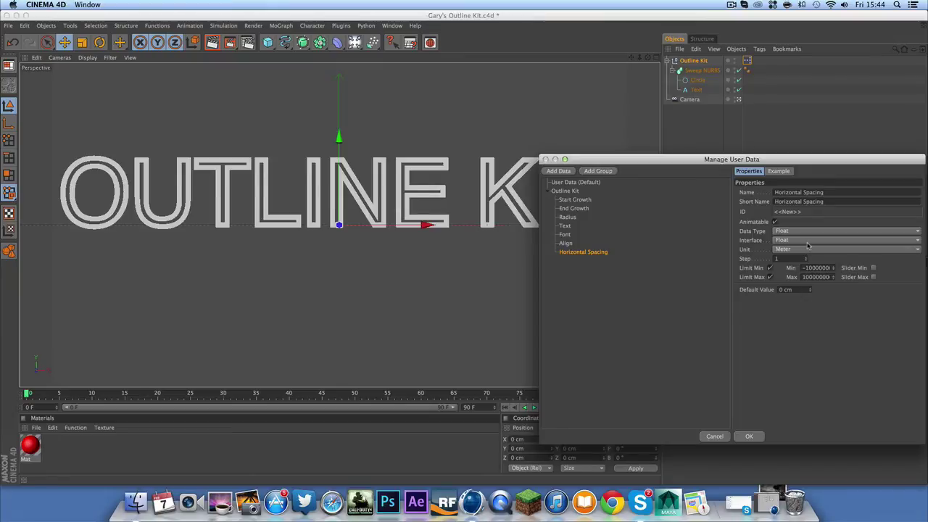
{"action": "left_click_drag", "start_coordinate": [731, 154], "coordinate": [705, 154]}
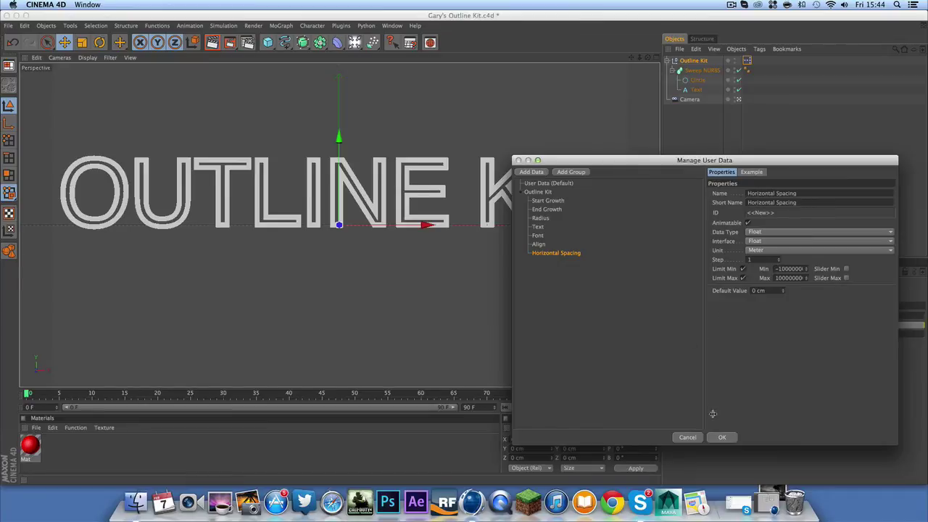
{"action": "left_click", "coordinate": [725, 437]}
Step: Open the rig's XPresso network and resize the Outline Kit node
{"action": "left_click", "coordinate": [748, 60]}
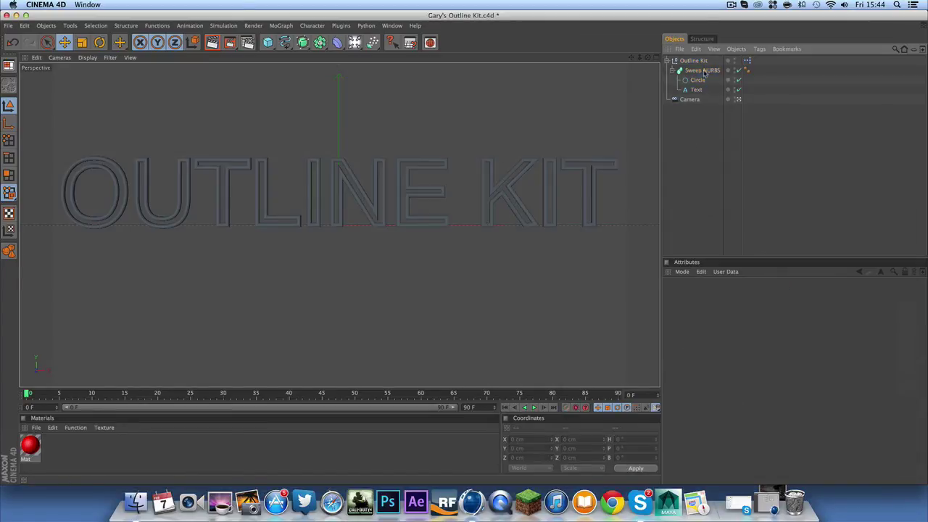
{"action": "double_click", "coordinate": [749, 61]}
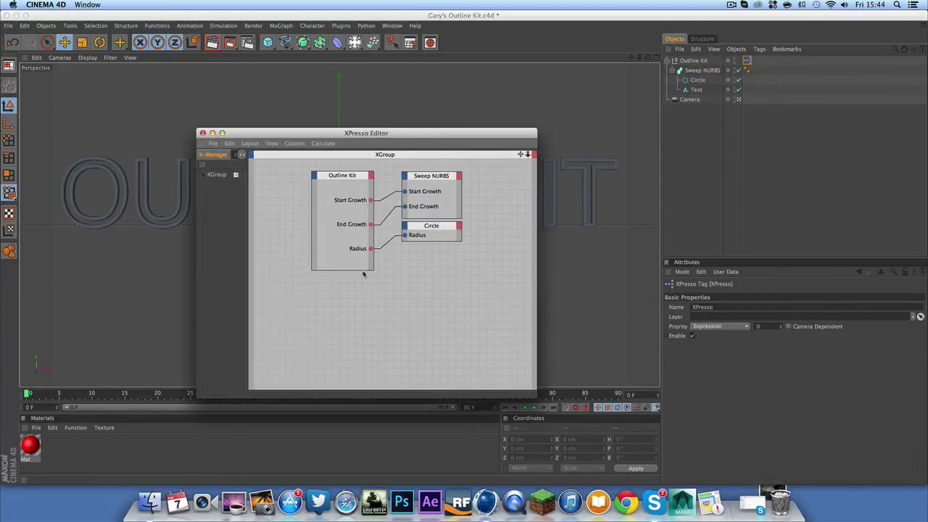
{"action": "left_click_drag", "start_coordinate": [364, 270], "coordinate": [352, 318]}
{"action": "left_click_drag", "start_coordinate": [352, 222], "coordinate": [361, 194]}
{"action": "left_click", "coordinate": [423, 272]}
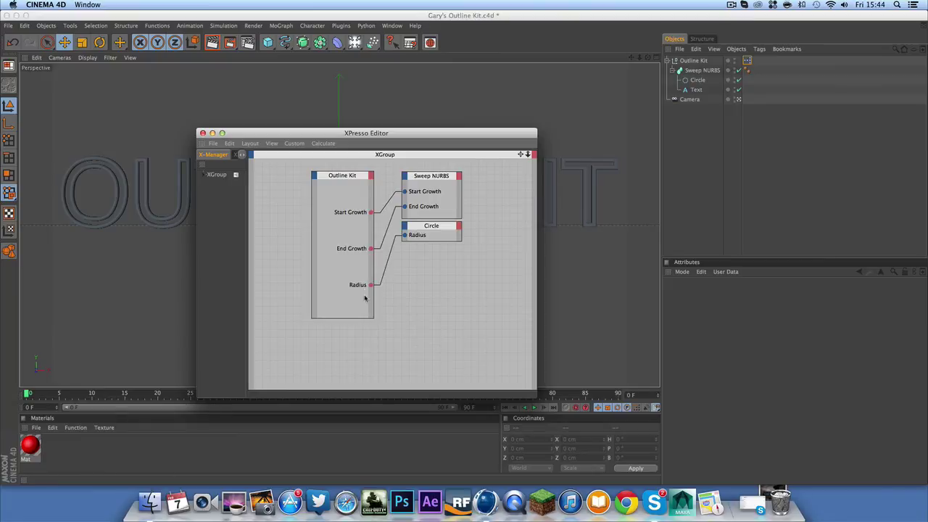
Step: Add Align, Font, Horizontal Spacing and Text output ports to the Outline Kit node
{"action": "left_click", "coordinate": [371, 176]}
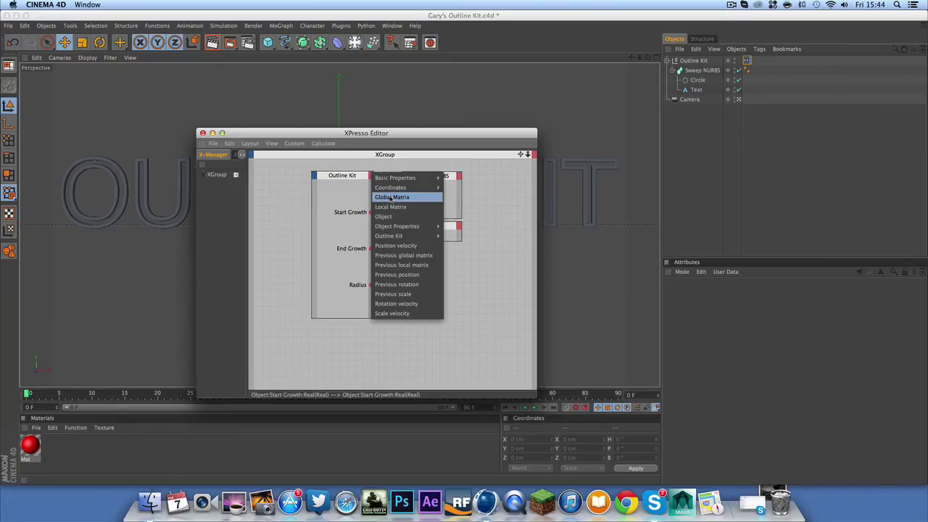
{"action": "mouse_move", "coordinate": [417, 237]}
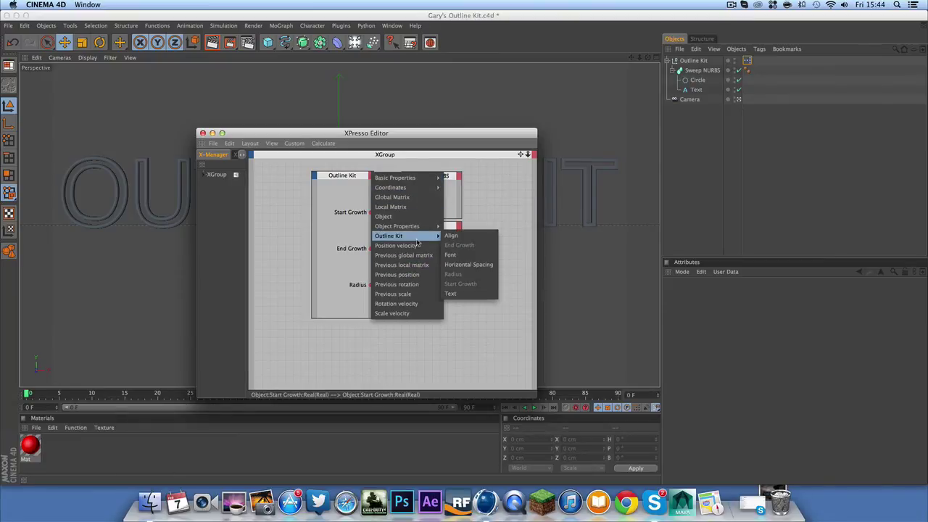
{"action": "left_click", "coordinate": [453, 236]}
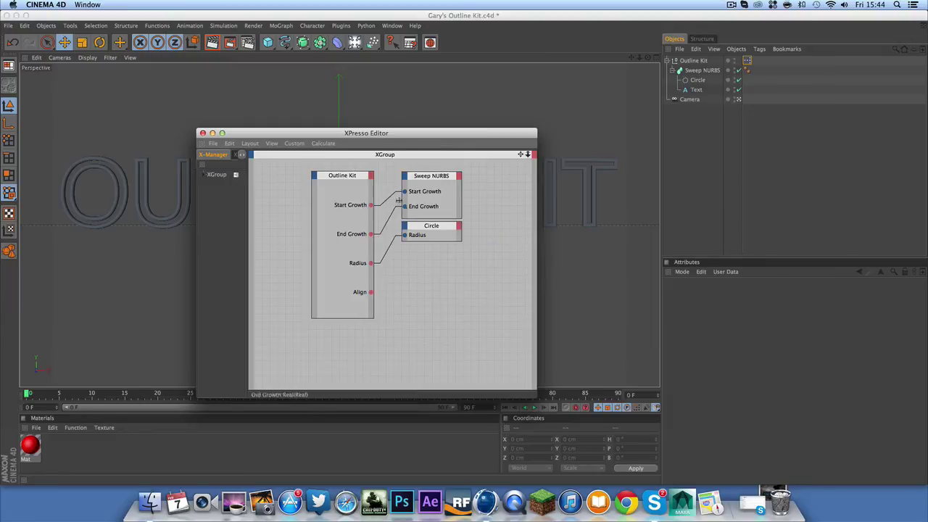
{"action": "left_click", "coordinate": [369, 176]}
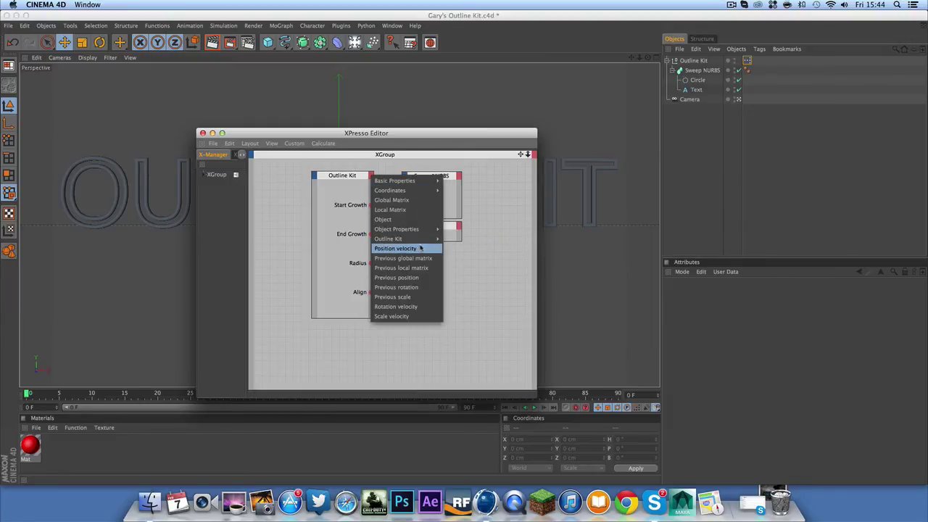
{"action": "mouse_move", "coordinate": [406, 238]}
{"action": "left_click", "coordinate": [452, 258]}
{"action": "left_click", "coordinate": [340, 175]}
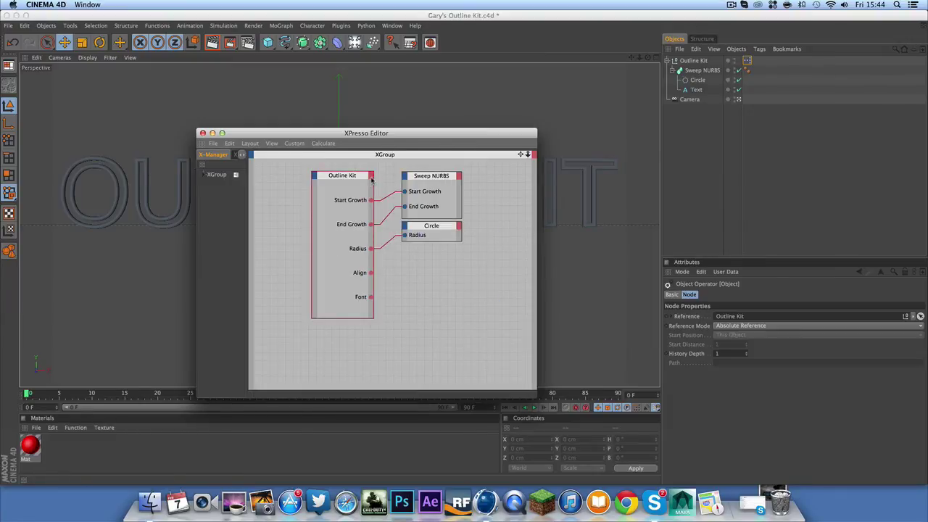
{"action": "left_click", "coordinate": [369, 175]}
{"action": "left_click", "coordinate": [468, 269]}
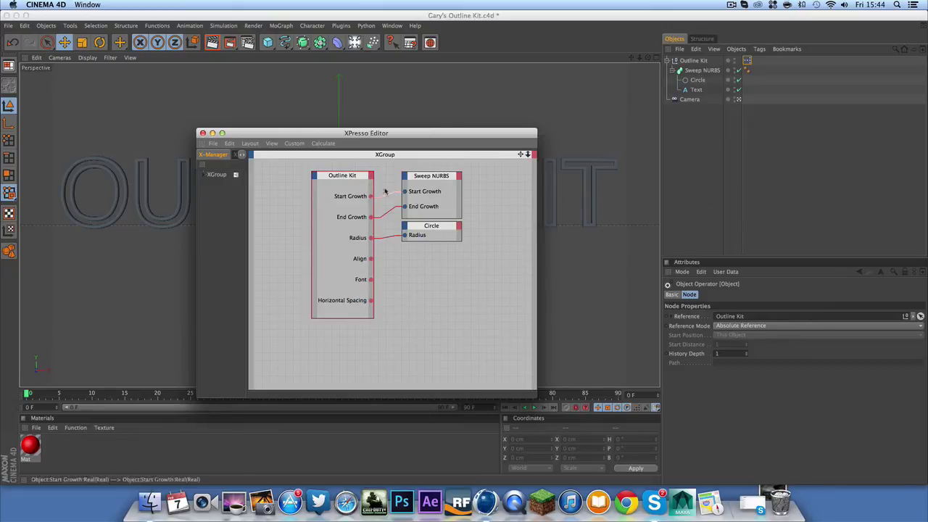
{"action": "left_click", "coordinate": [370, 176]}
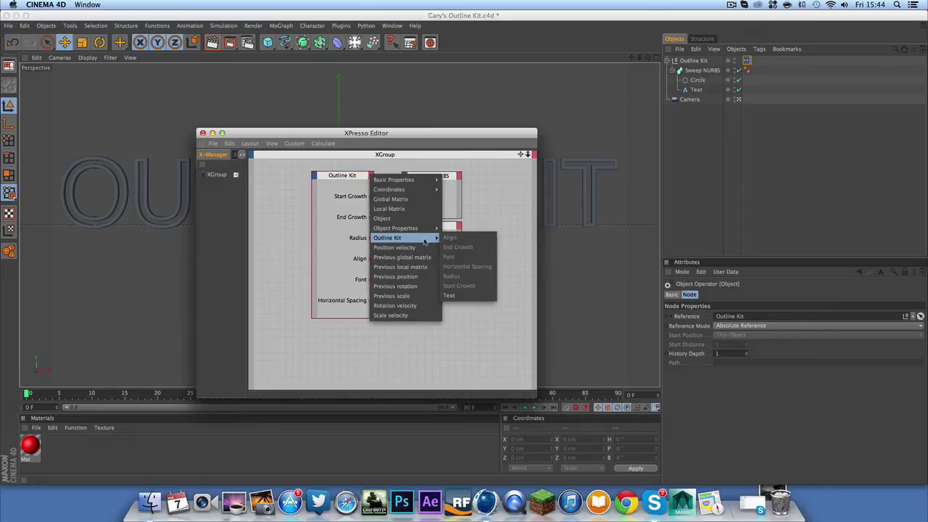
{"action": "left_click", "coordinate": [468, 295]}
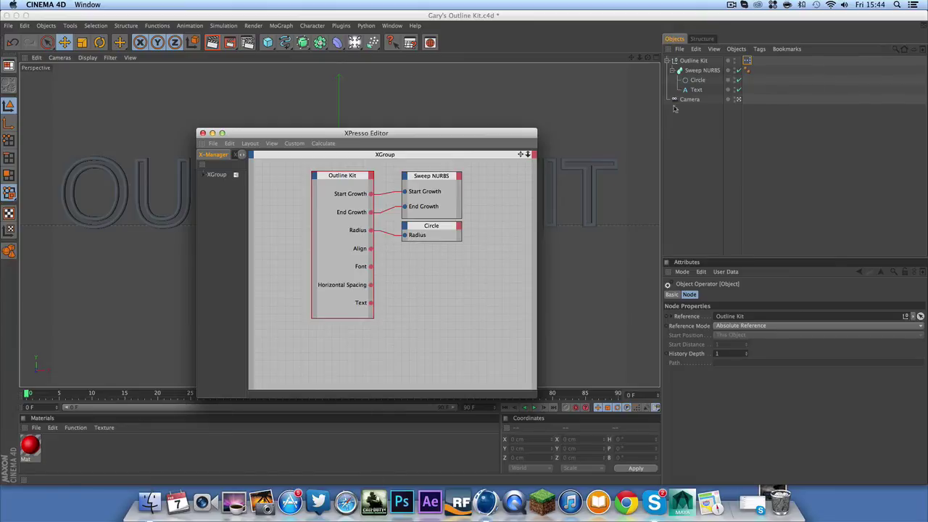
Step: Bring the Text object into the XPresso network as a node, widen it, and add a Text input
{"action": "left_click_drag", "start_coordinate": [694, 90], "coordinate": [428, 251]}
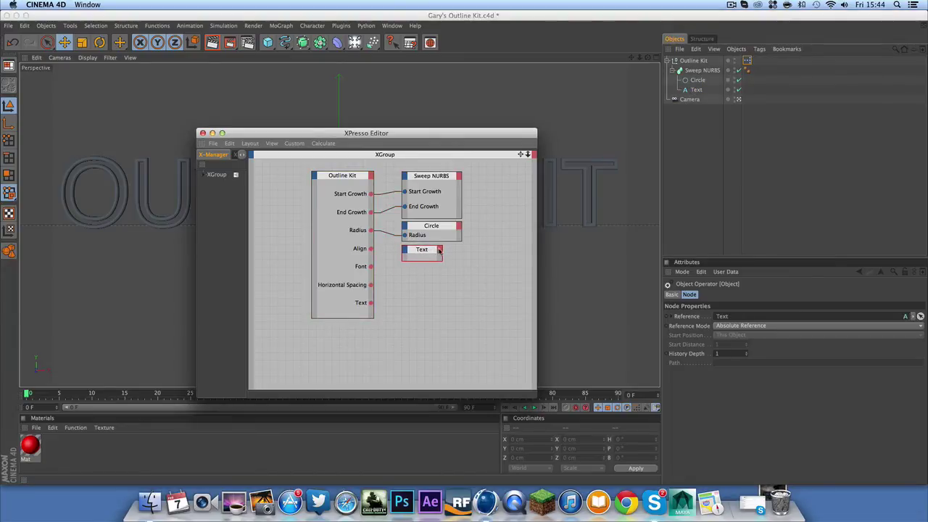
{"action": "left_click", "coordinate": [443, 254]}
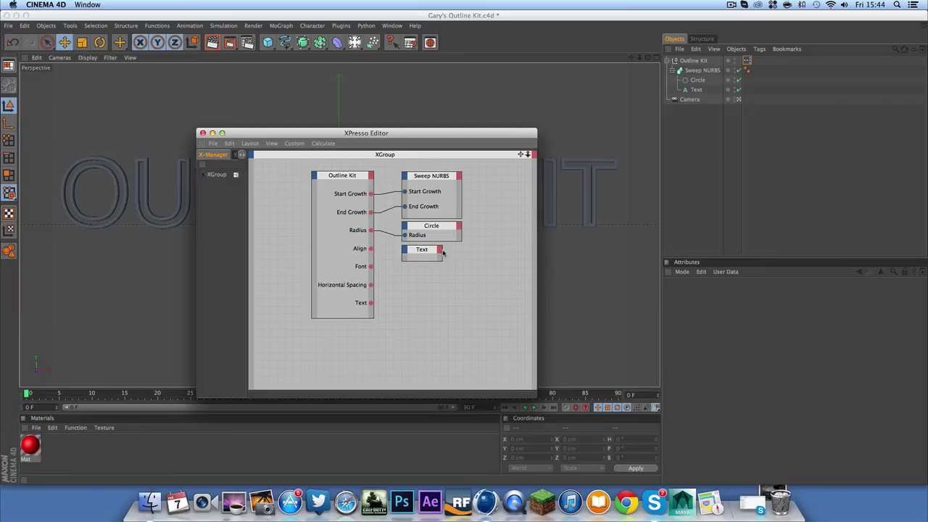
{"action": "left_click_drag", "start_coordinate": [442, 249], "coordinate": [461, 251]}
{"action": "left_click", "coordinate": [407, 251]}
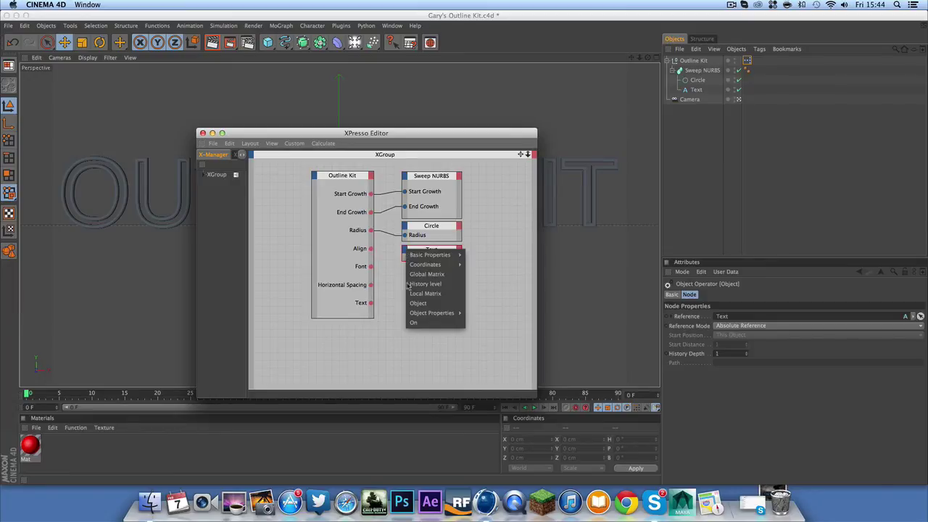
{"action": "mouse_move", "coordinate": [421, 312]}
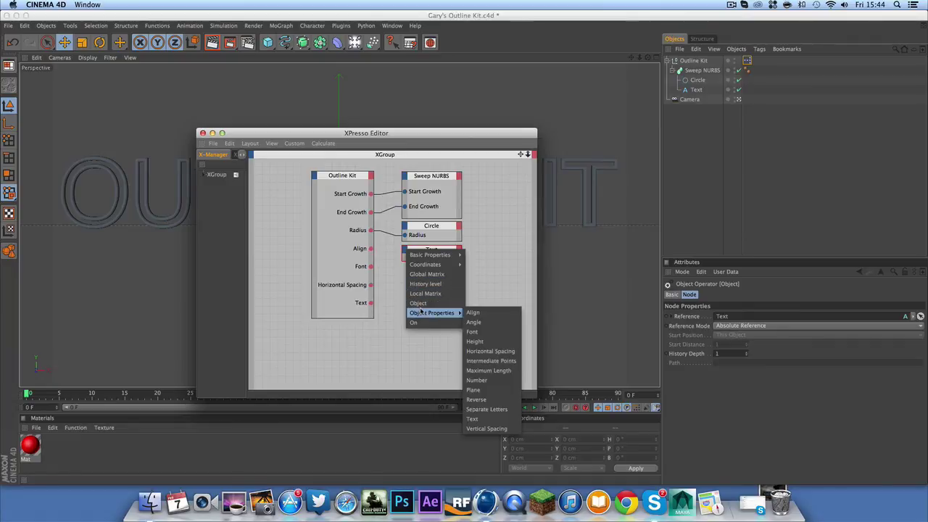
{"action": "left_click", "coordinate": [473, 420]}
Step: Add Align, Font and Horizontal Spacing input ports to the Text node
{"action": "left_click", "coordinate": [403, 250]}
{"action": "mouse_move", "coordinate": [426, 303]}
{"action": "left_click", "coordinate": [471, 312]}
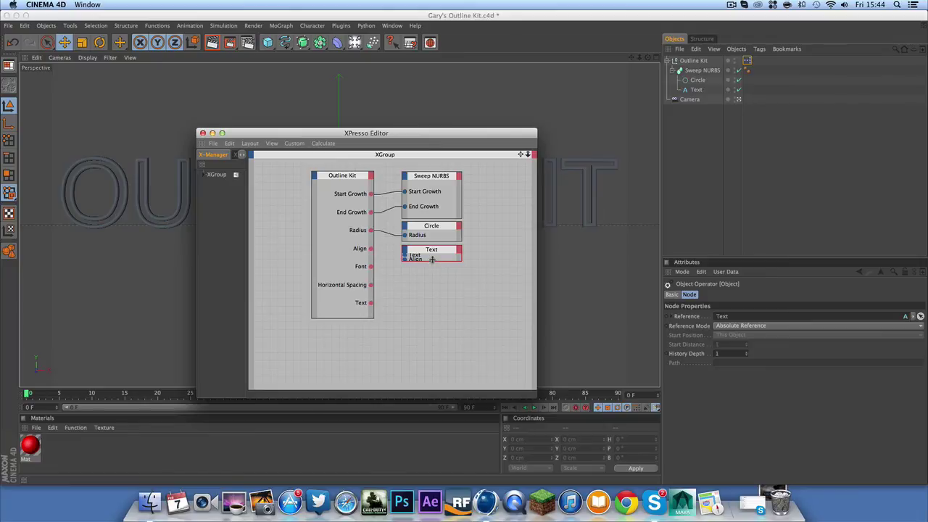
{"action": "left_click_drag", "start_coordinate": [432, 259], "coordinate": [431, 319]}
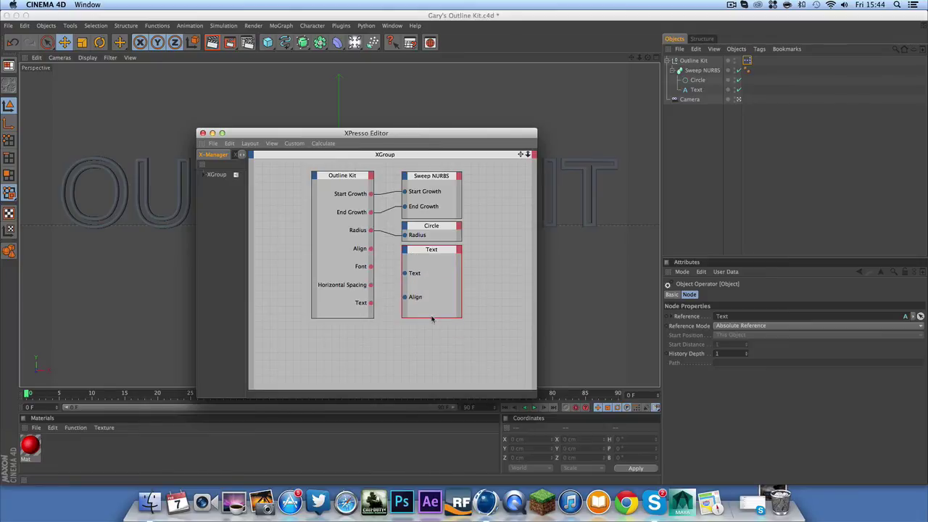
{"action": "left_click", "coordinate": [404, 251]}
{"action": "mouse_move", "coordinate": [428, 312]}
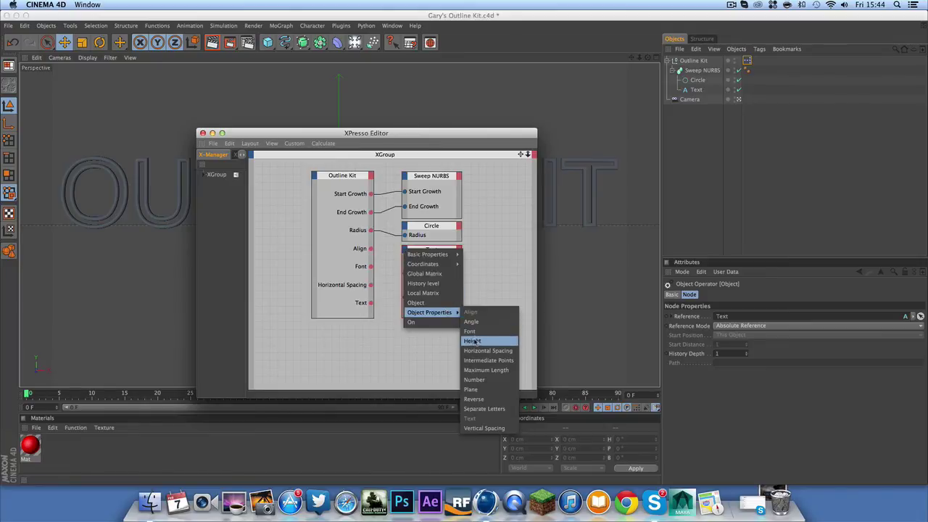
{"action": "left_click", "coordinate": [470, 331]}
{"action": "left_click", "coordinate": [406, 249]}
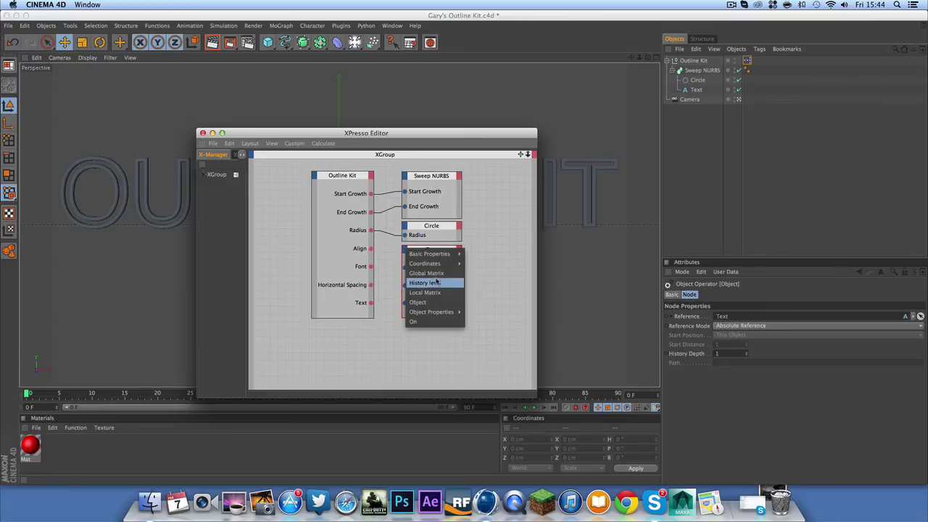
{"action": "mouse_move", "coordinate": [436, 256]}
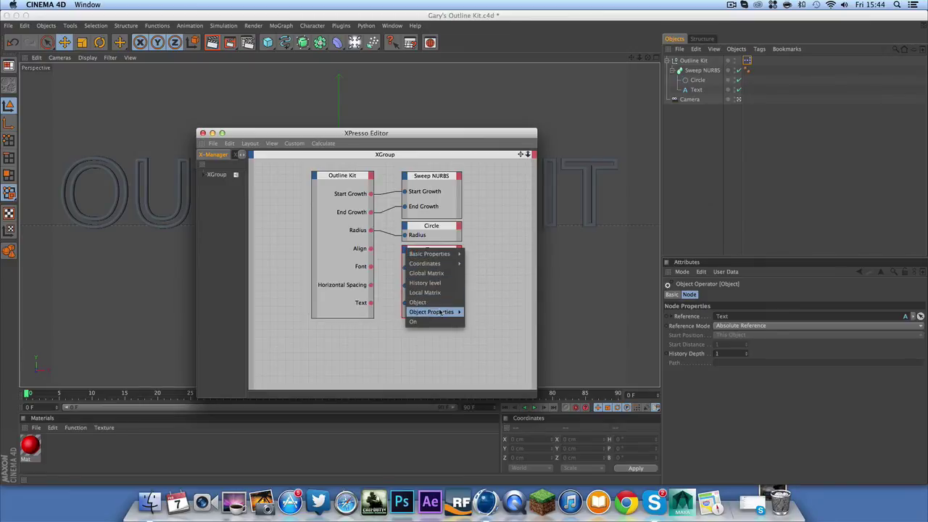
{"action": "mouse_move", "coordinate": [435, 312]}
{"action": "left_click", "coordinate": [490, 352]}
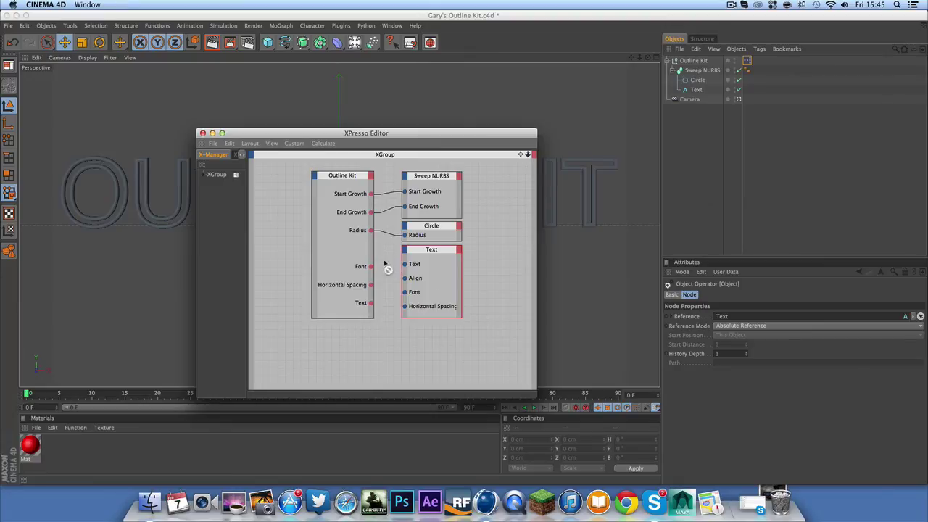
Step: Wire Outline Kit's Align and Horizontal Spacing outputs into the matching Text node inputs
{"action": "left_click_drag", "start_coordinate": [410, 278], "coordinate": [415, 307]}
{"action": "left_click_drag", "start_coordinate": [372, 285], "coordinate": [405, 306]}
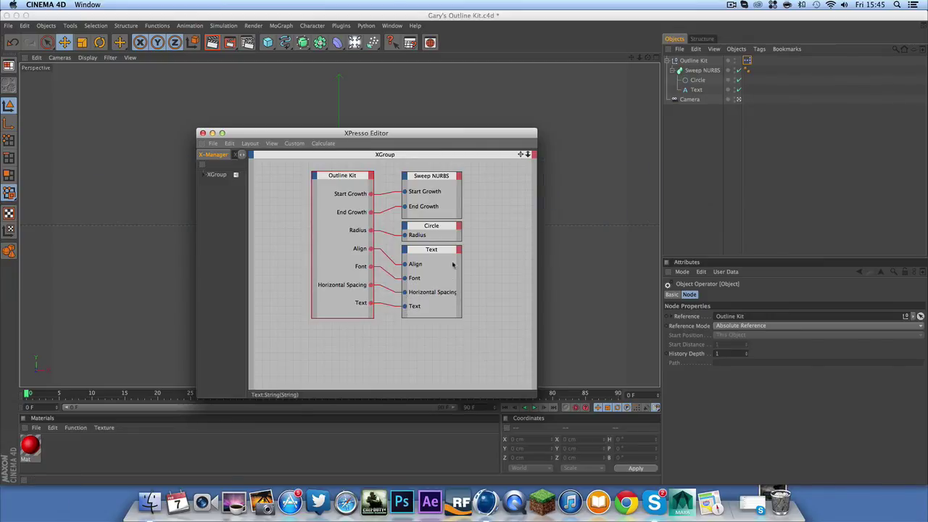
Step: Close the XPresso editor and enter gary in the Outline Kit's Text field
{"action": "left_click", "coordinate": [203, 134]}
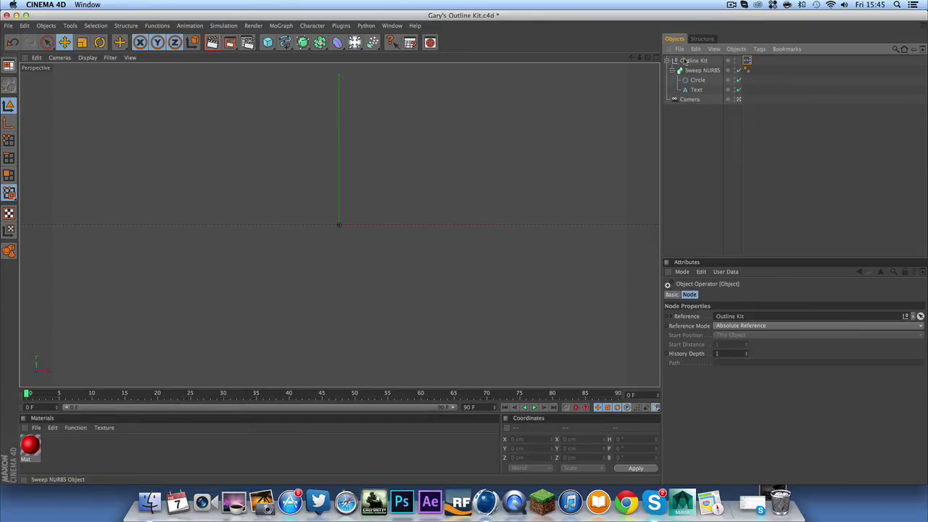
{"action": "left_click", "coordinate": [691, 61]}
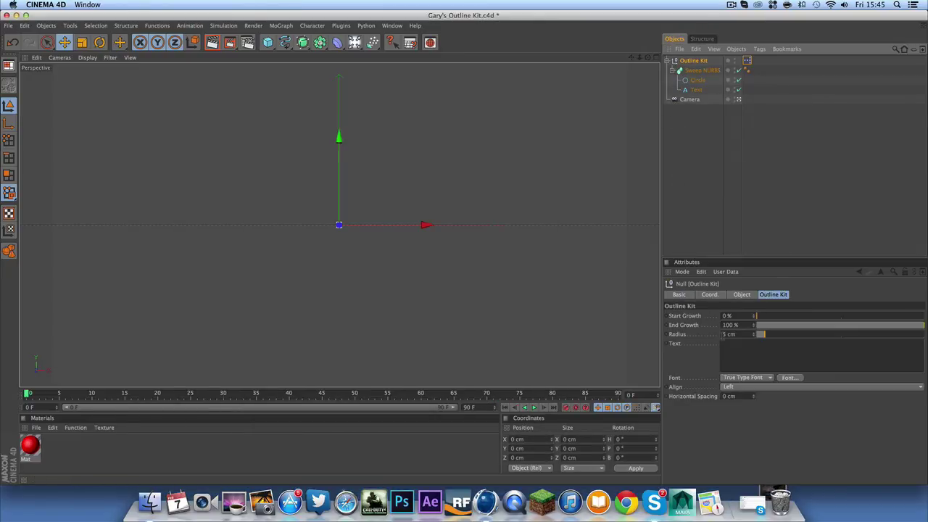
{"action": "left_click", "coordinate": [725, 343]}
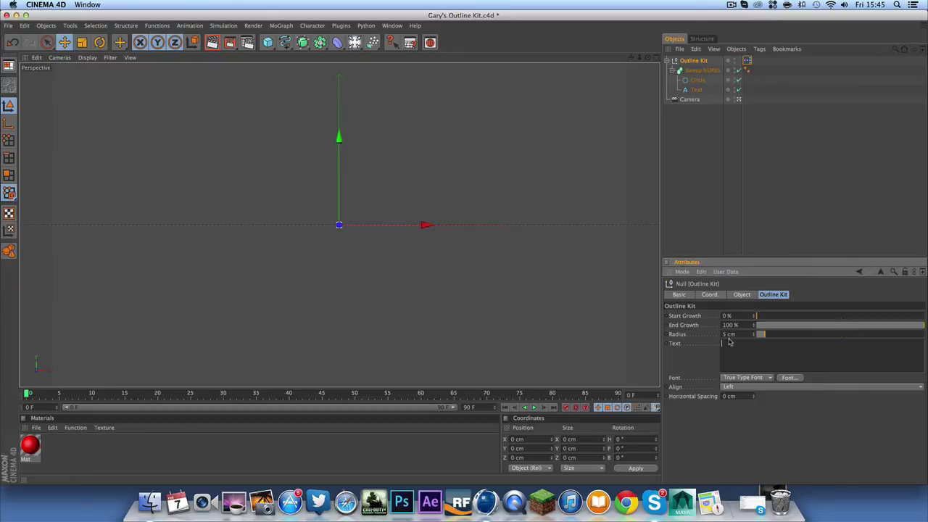
{"action": "left_click", "coordinate": [715, 182]}
Step: Check the Text object's horizontal spacing value, then reselect the Outline Kit null
{"action": "left_click", "coordinate": [685, 89]}
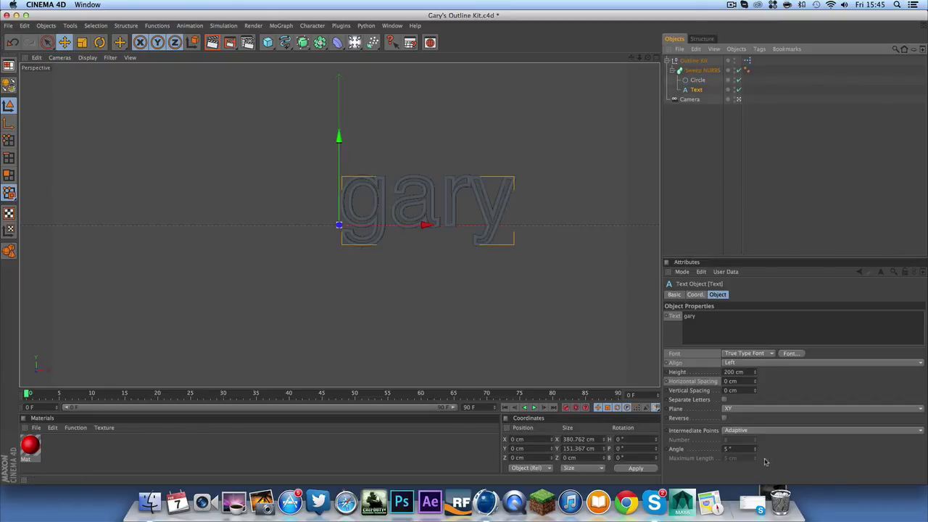
{"action": "left_click", "coordinate": [734, 381]}
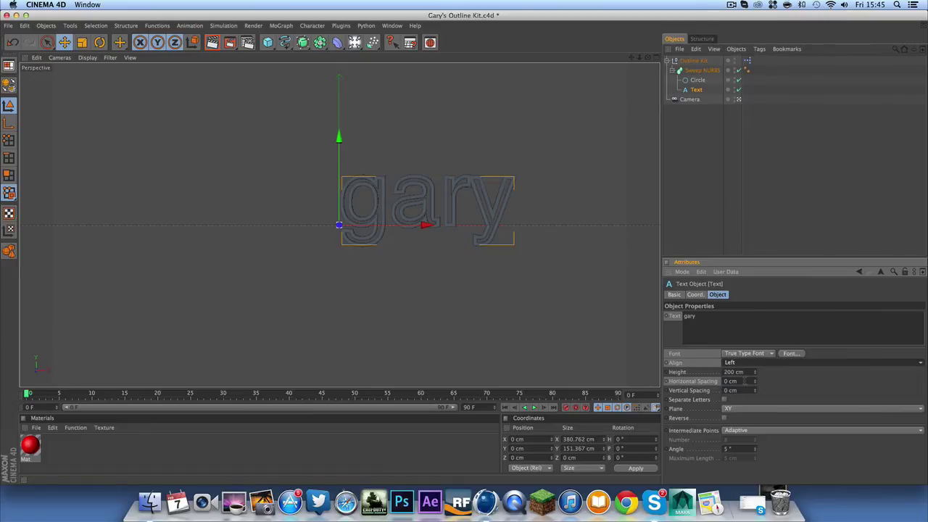
{"action": "left_click", "coordinate": [691, 183]}
{"action": "left_click", "coordinate": [679, 49]}
{"action": "left_click", "coordinate": [691, 64]}
{"action": "left_click", "coordinate": [692, 61]}
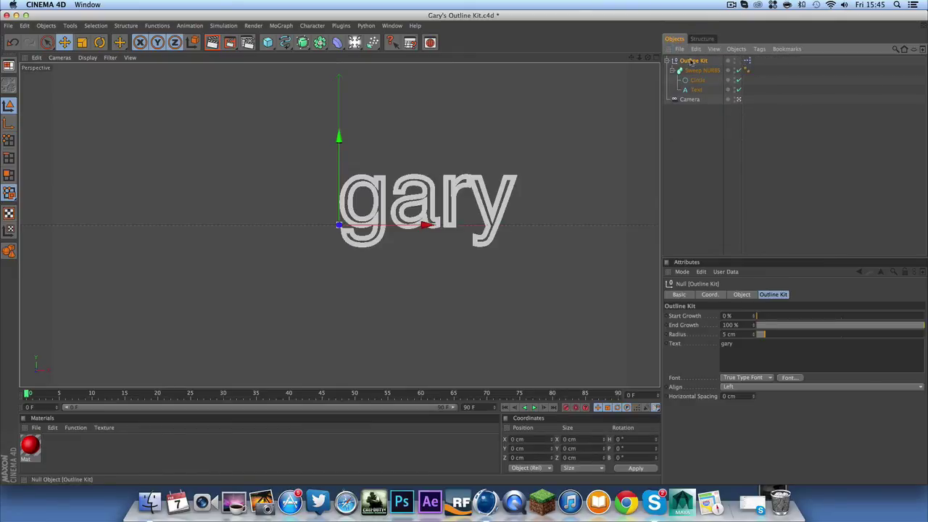
{"action": "right_click", "coordinate": [692, 61]}
{"action": "key", "text": "Escape"}
Step: Review the Radius, Growth, Text, Font, Align and Horizontal Spacing fields in Outline Kit's user data manager
{"action": "left_click", "coordinate": [726, 272]}
{"action": "left_click", "coordinate": [739, 303]}
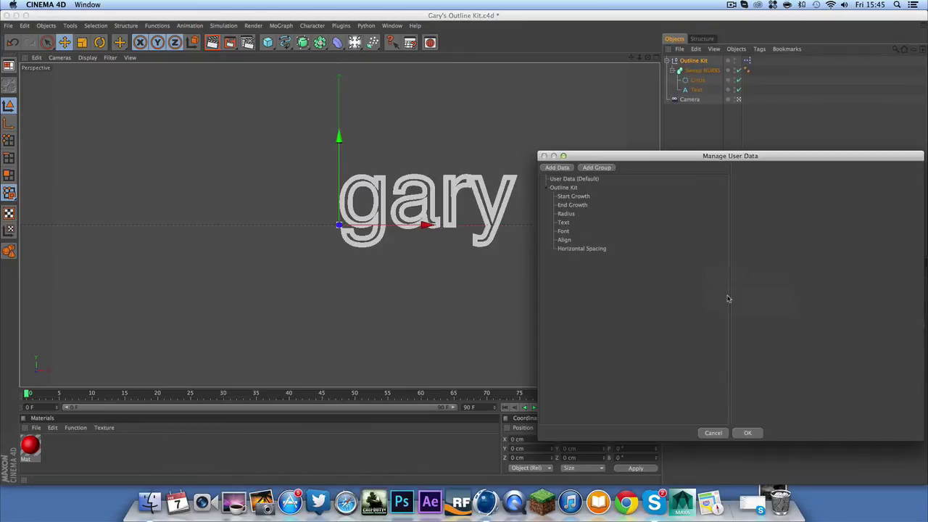
{"action": "left_click", "coordinate": [564, 240]}
{"action": "left_click", "coordinate": [568, 232]}
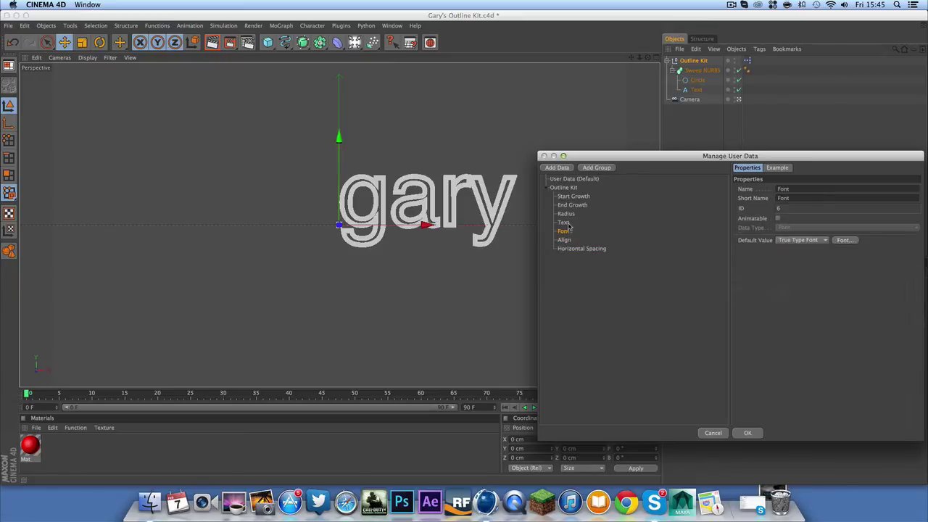
{"action": "left_click", "coordinate": [567, 225]}
{"action": "left_click", "coordinate": [569, 214]}
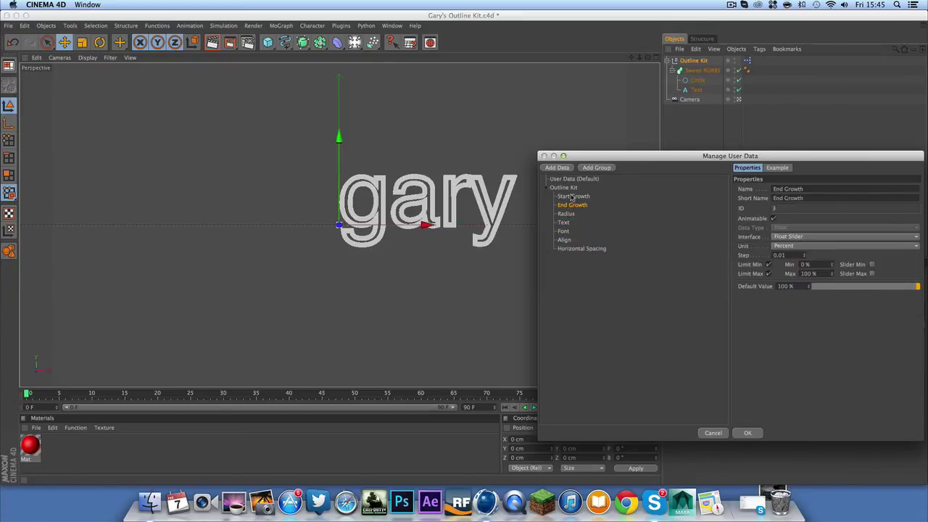
{"action": "left_click", "coordinate": [573, 197]}
{"action": "left_click", "coordinate": [567, 213]}
{"action": "left_click", "coordinate": [565, 222]}
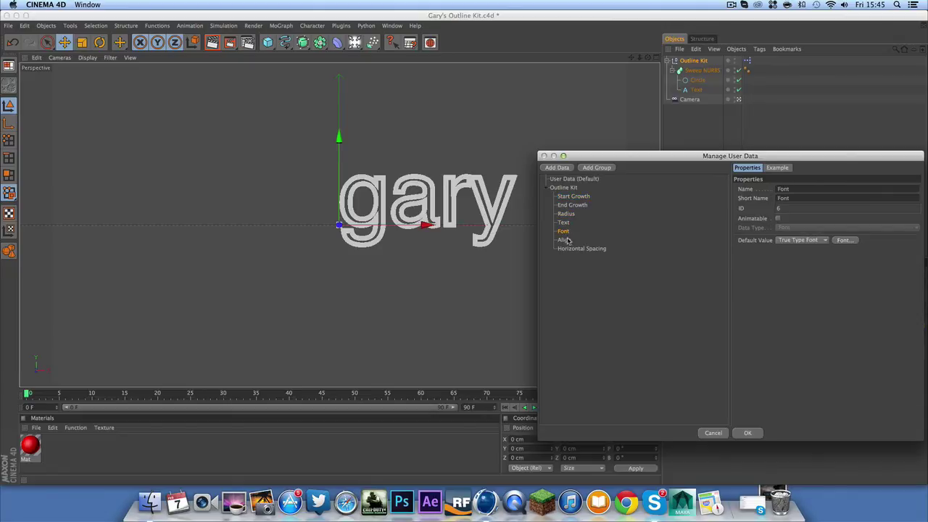
{"action": "left_click", "coordinate": [569, 232]}
{"action": "left_click", "coordinate": [570, 240]}
{"action": "left_click", "coordinate": [570, 249]}
{"action": "left_click", "coordinate": [564, 240]}
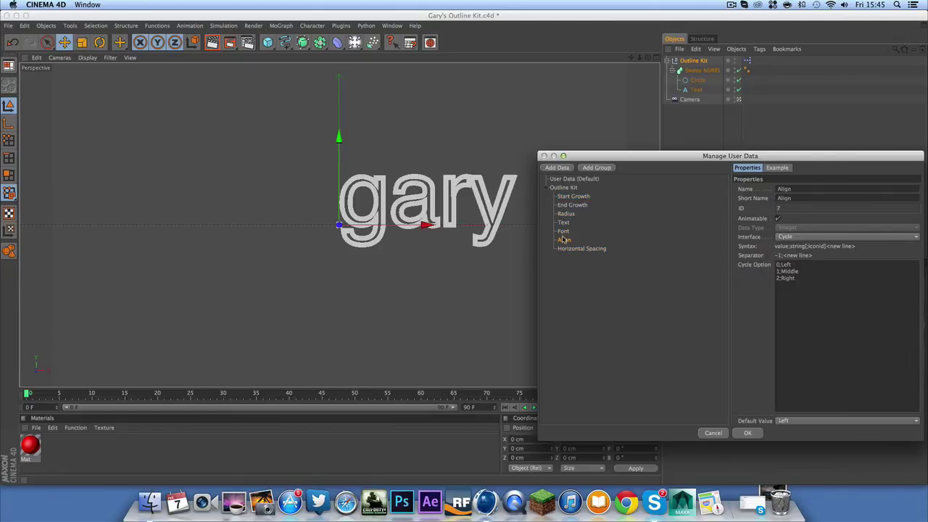
{"action": "left_click", "coordinate": [565, 231]}
{"action": "left_click", "coordinate": [567, 224]}
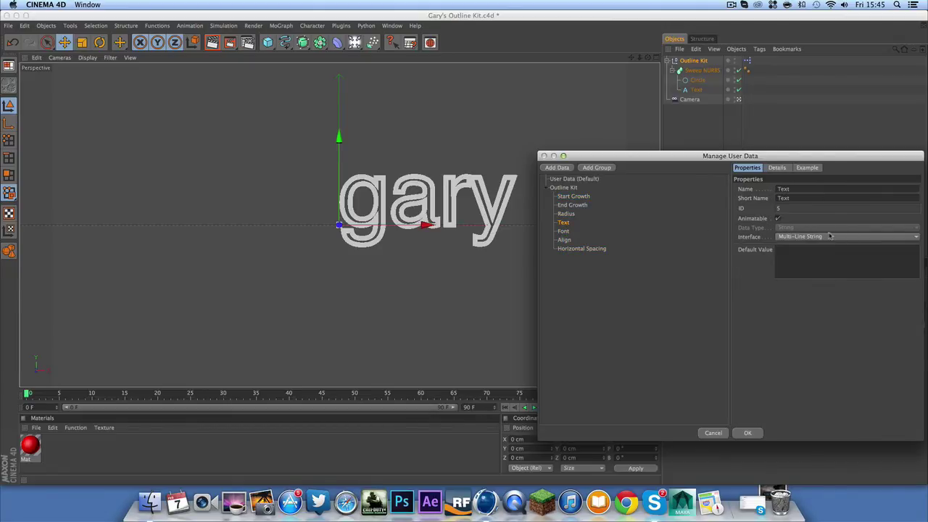
Step: Give the Align field a Middle default value, keep the Cycle interface, and apply
{"action": "left_click", "coordinate": [565, 240]}
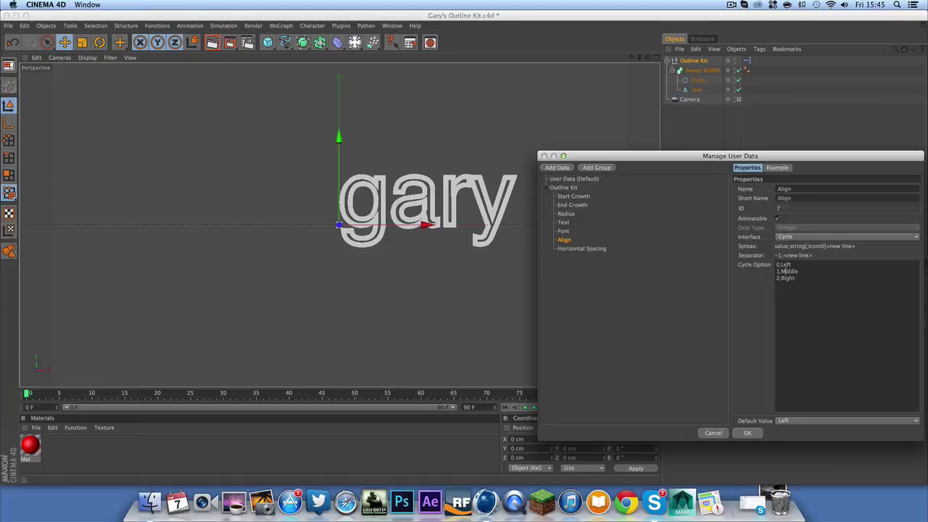
{"action": "left_click", "coordinate": [809, 420]}
{"action": "left_click", "coordinate": [809, 441]}
{"action": "left_click", "coordinate": [787, 237]}
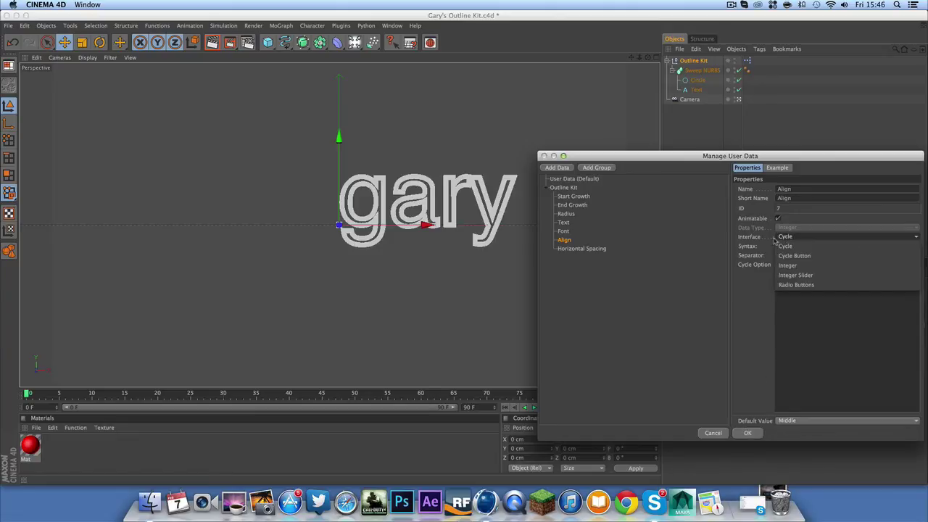
{"action": "left_click", "coordinate": [754, 242]}
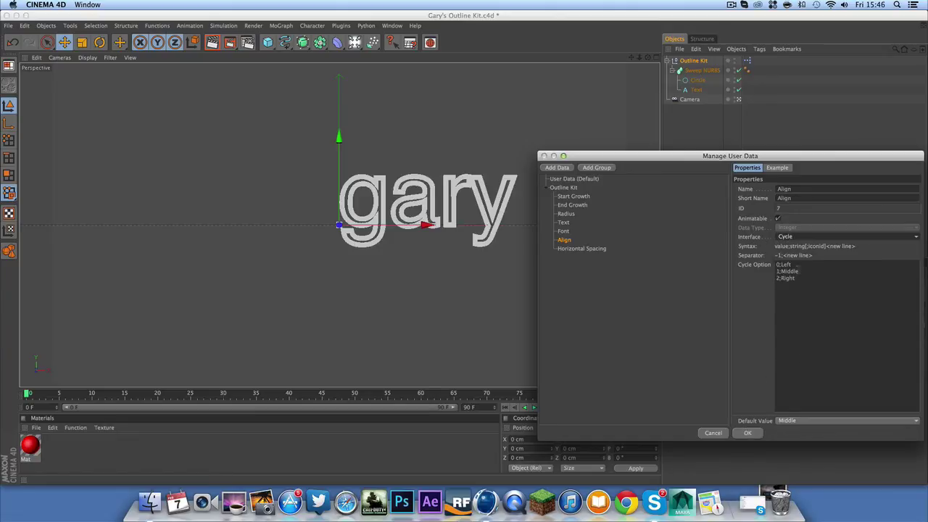
{"action": "left_click_drag", "start_coordinate": [798, 279], "coordinate": [777, 281]}
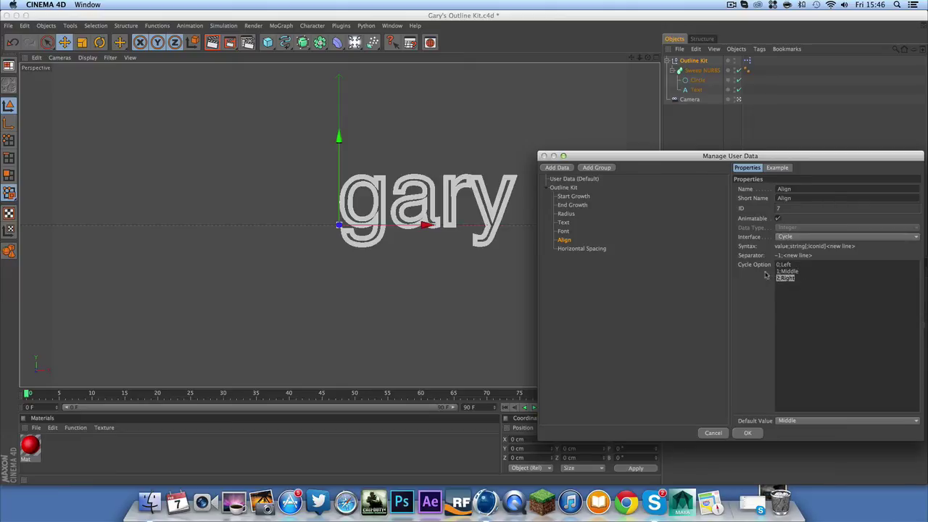
{"action": "left_click", "coordinate": [749, 433]}
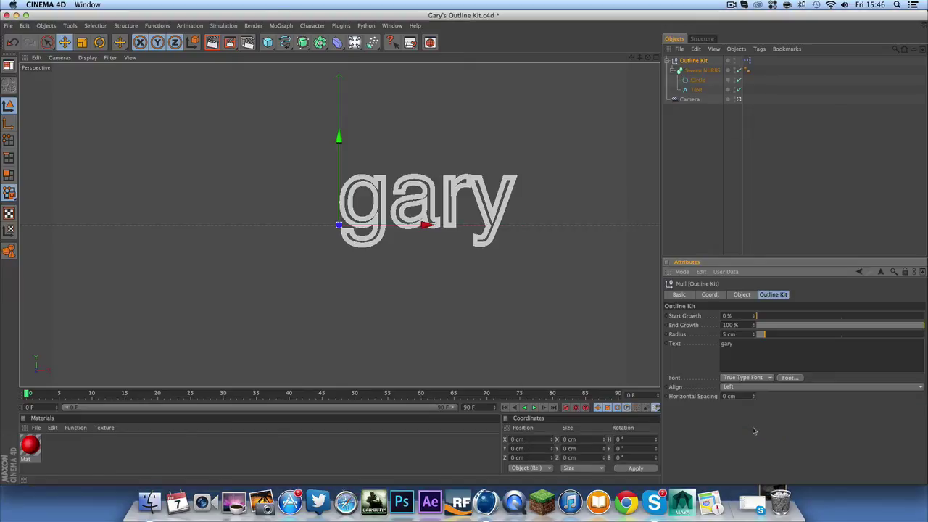
Step: Try Left and Right alignments, then settle on Middle alignment for the text
{"action": "left_click", "coordinate": [767, 386]}
{"action": "left_click", "coordinate": [768, 397]}
{"action": "left_click", "coordinate": [755, 387]}
{"action": "left_click", "coordinate": [755, 398]}
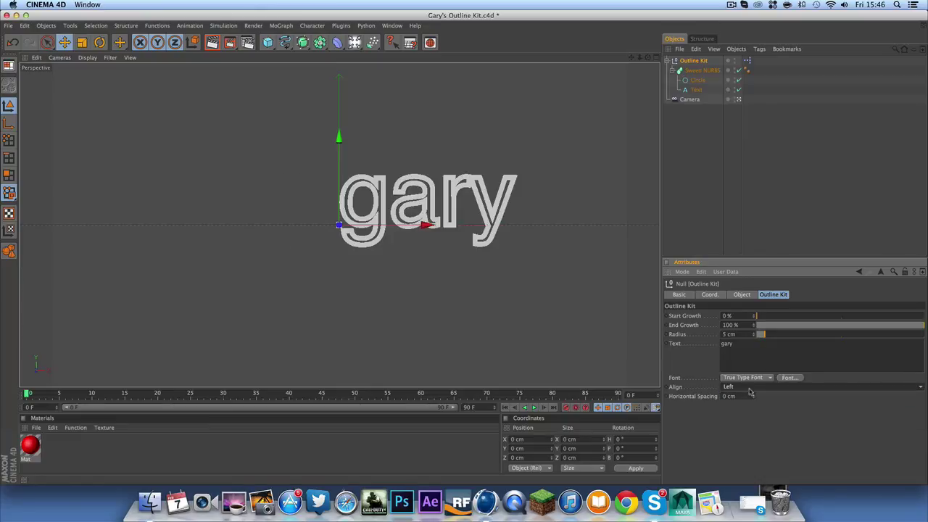
{"action": "left_click", "coordinate": [754, 386]}
{"action": "left_click", "coordinate": [755, 418]}
{"action": "left_click", "coordinate": [747, 392]}
{"action": "left_click", "coordinate": [745, 407]}
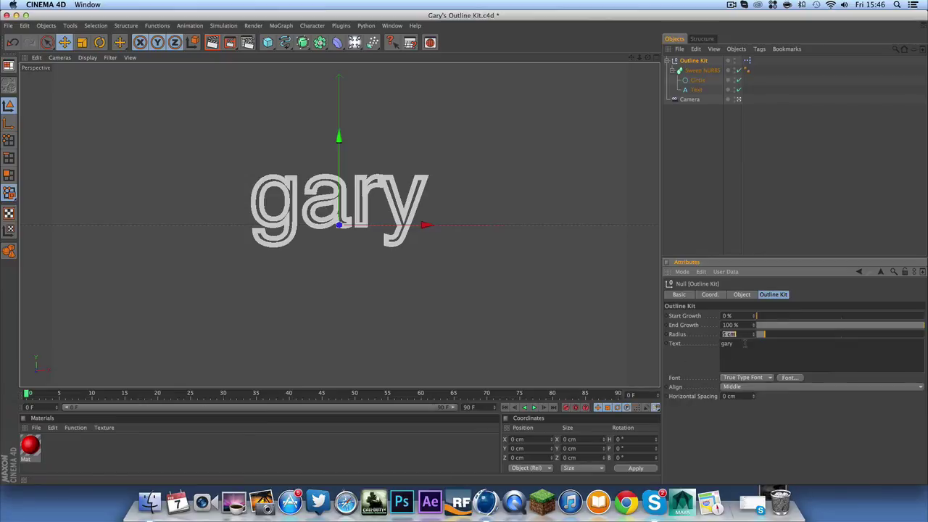
Step: Replace the word gary with GARY in the Outline Kit's Text field
{"action": "left_click_drag", "start_coordinate": [744, 343], "coordinate": [699, 346]}
{"action": "key", "text": "g"}
{"action": "key", "text": "r"}
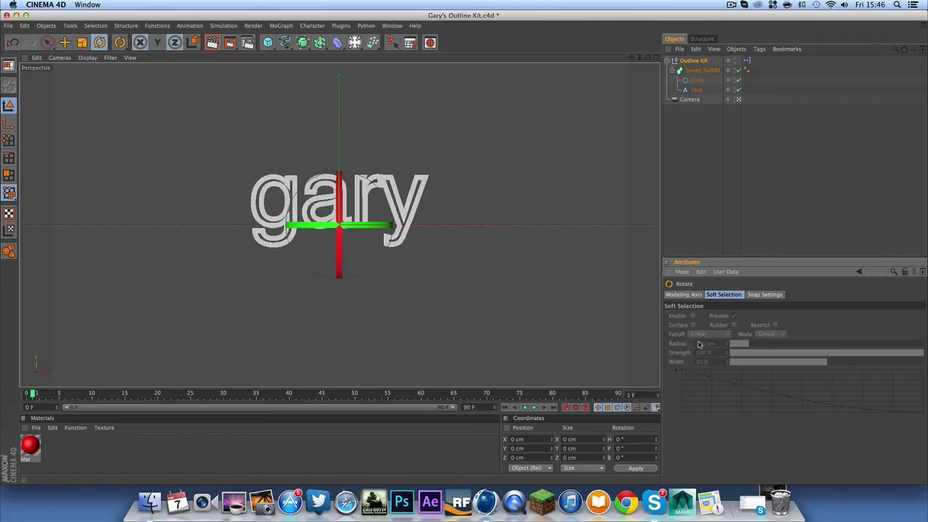
{"action": "left_click", "coordinate": [690, 71]}
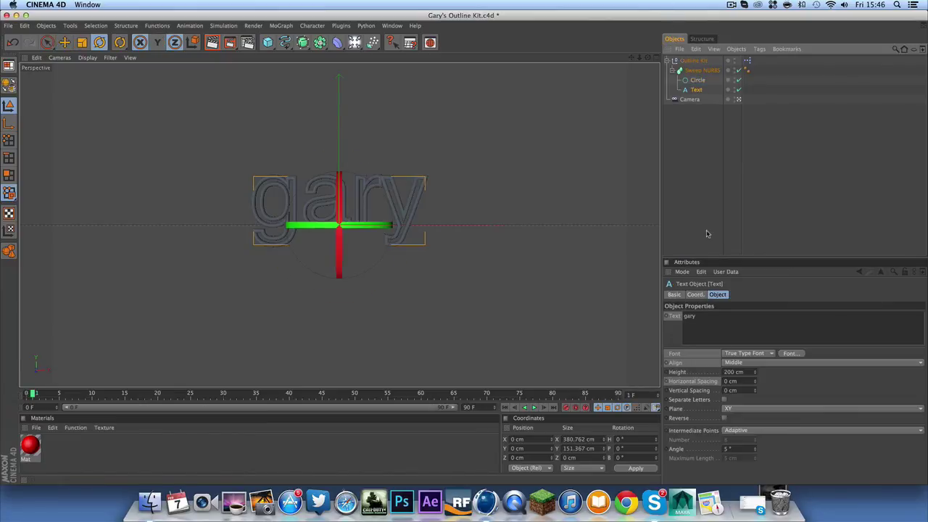
{"action": "left_click", "coordinate": [689, 61]}
{"action": "double_click", "coordinate": [728, 344]}
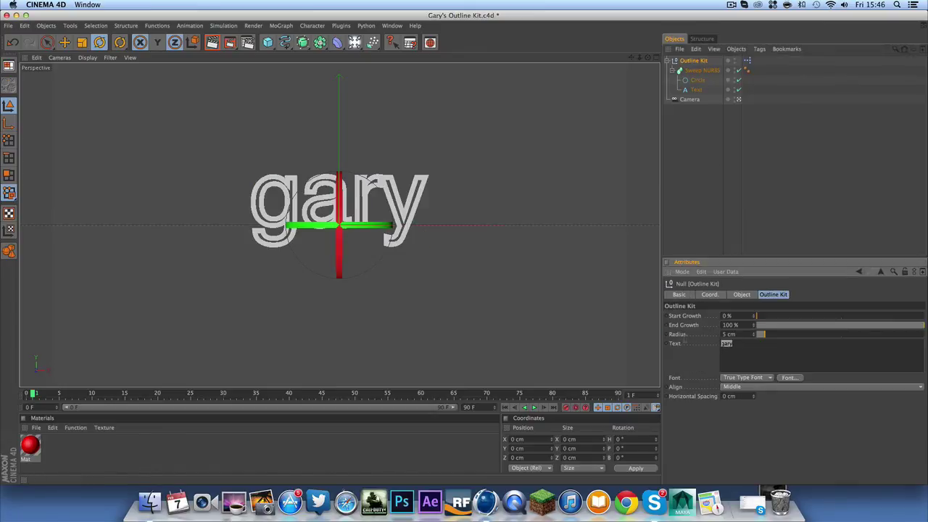
{"action": "type", "text": "GARY"}
{"action": "left_click", "coordinate": [819, 203]}
{"action": "left_click", "coordinate": [694, 60]}
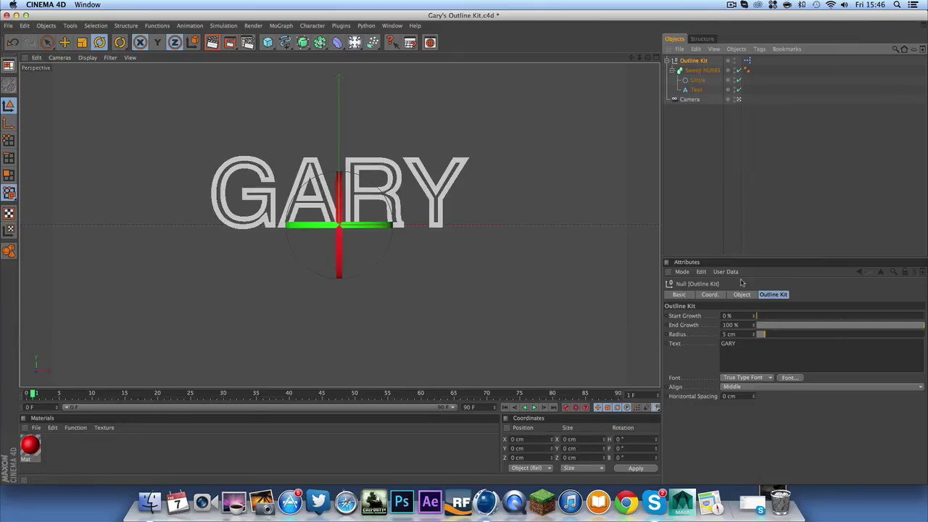
Step: Test a 34 cm horizontal spacing, then reset it to 0 cm
{"action": "left_click_drag", "start_coordinate": [753, 398], "coordinate": [752, 397]}
{"action": "double_click", "coordinate": [731, 396]}
{"action": "type", "text": "0"}
{"action": "key", "text": "Return"}
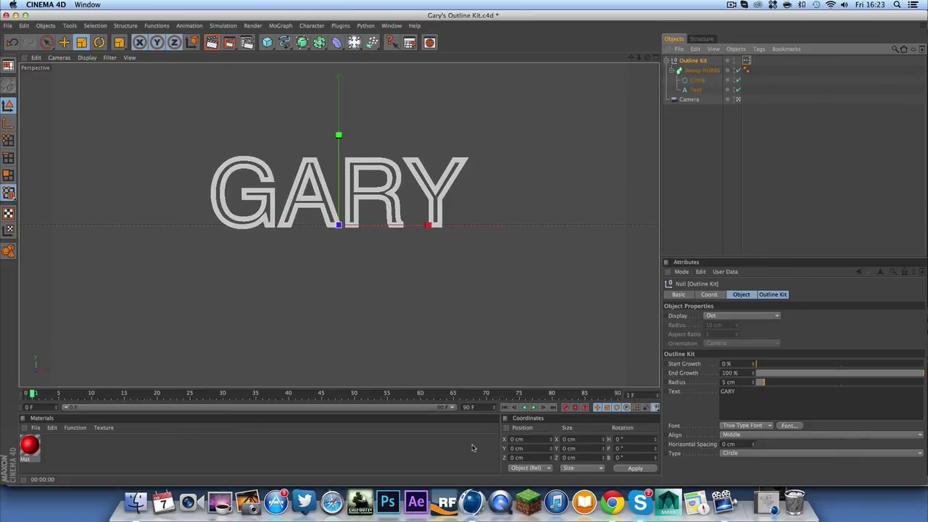